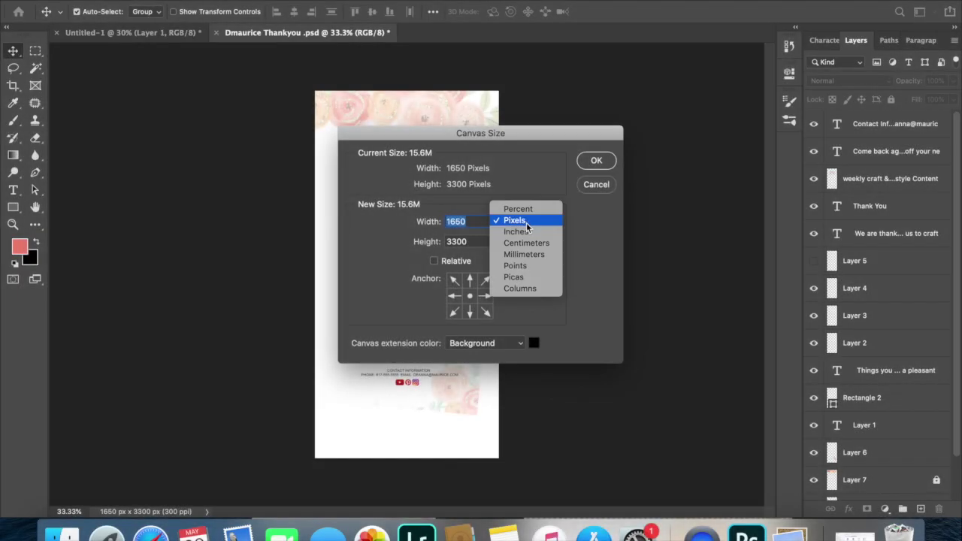
Resize the canvas to 5.5 x 8.5 inches and accept clipping the bottom.
click(525, 232)
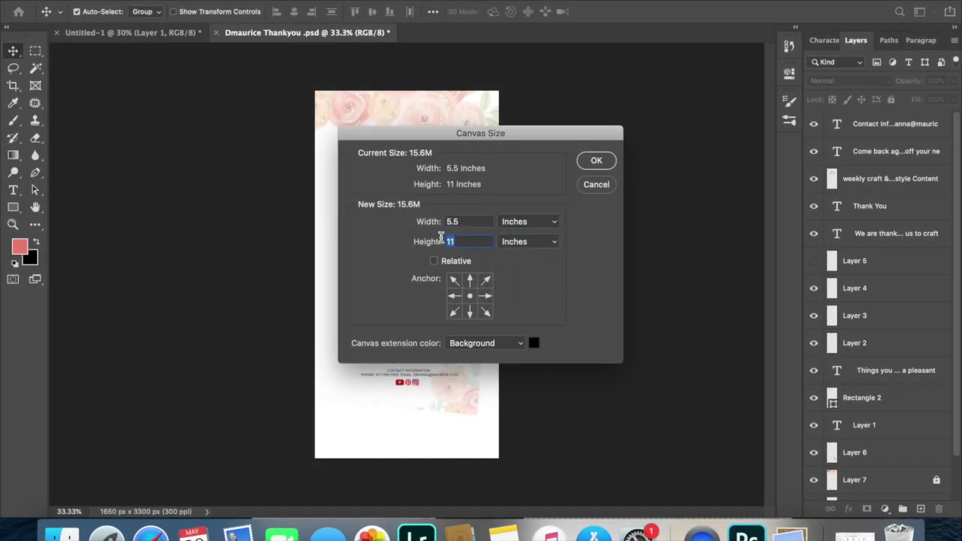
text(8.5)
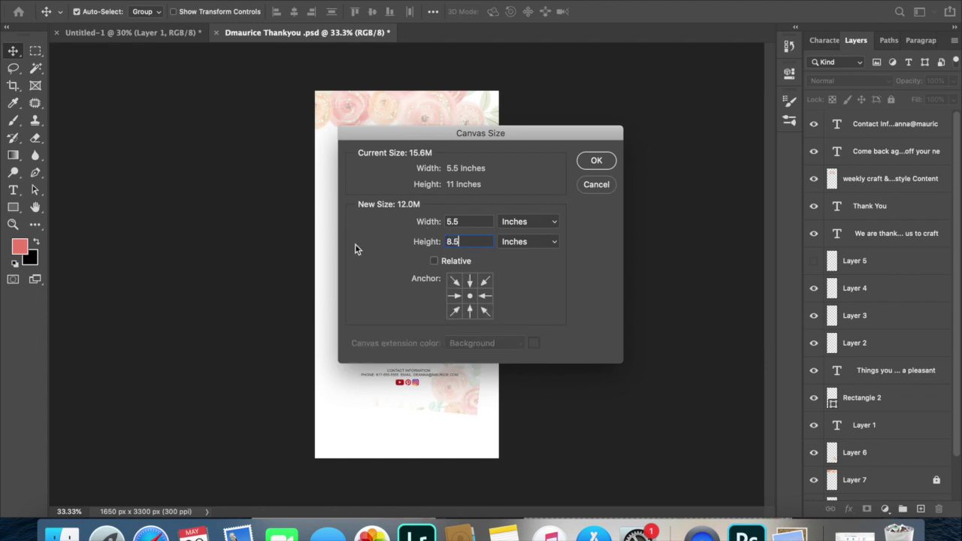
click(594, 167)
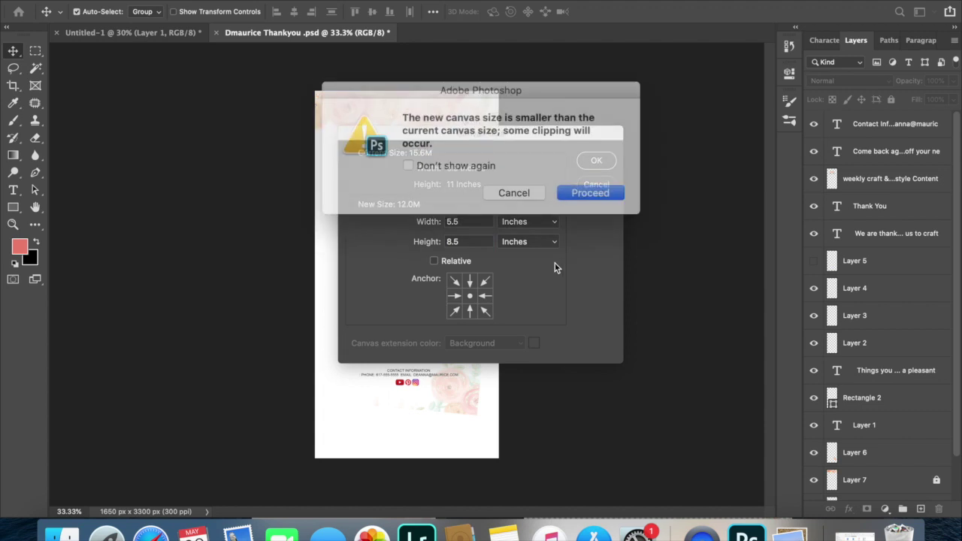
click(575, 189)
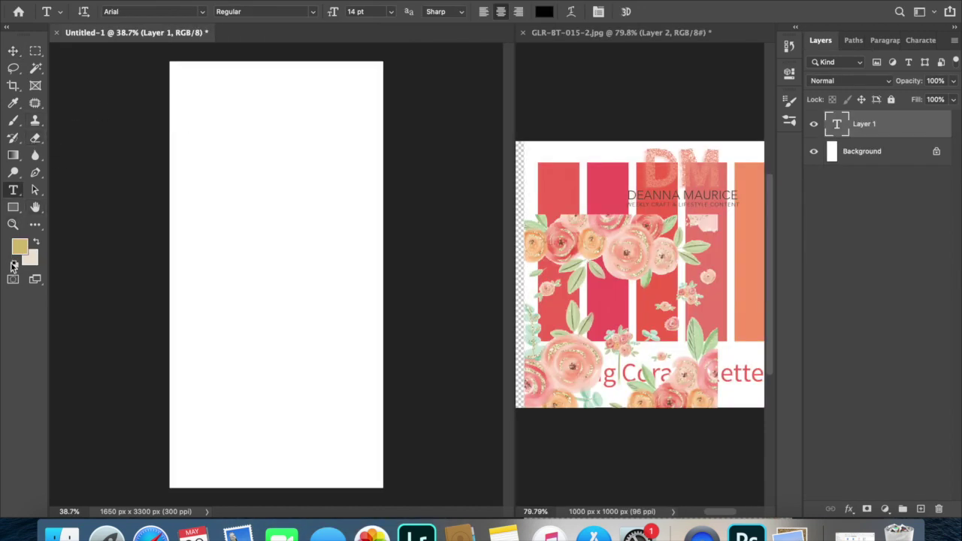
Reset colours to black and white, paste the thank-you note into a large text box, and move it lower.
click(14, 264)
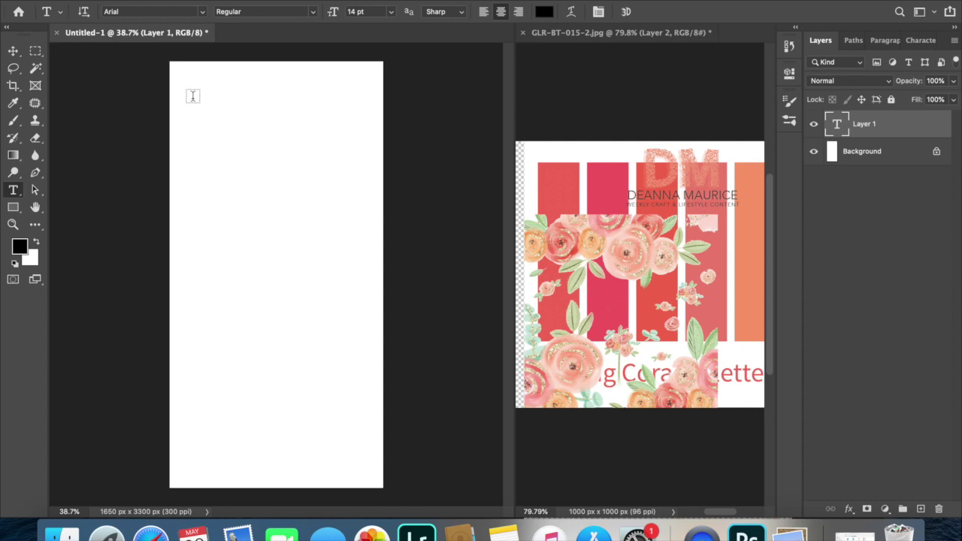
drag(184, 98, 373, 444)
text(WE ARE THANKFUL FOR THE OPPORTUNITY YOU'VE GRANTED US TO CRAFT SOMETHING FOR YOU. THANK YOU FOR SHOPPING SMALL. REMEMBER TO ALWAYS HAVE GOOD VIBES.  THINGS YOU CAN DO TO SUPPORT US FURTHER  * LEAVE A PLEASANT REVIEW ON DEANNA MAURICE ETSY SHOP * USE THE HASHTAG #DEANNAMAURICE * TAG US @ DEANNAMAURICE * TELL A FRIEND ABOUT US  COME BACK AGAIN AND USE THE CODE COMEBACK FOR 10% OFF YOUR NEXT PURCHASE  MUCH LOVE, DEANNA MAURICE)
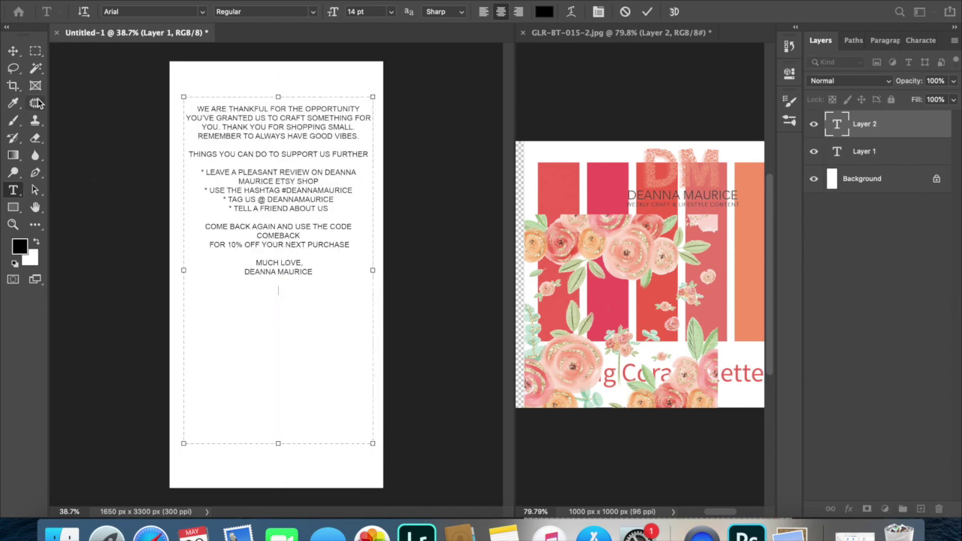
click(13, 51)
drag(280, 156, 281, 234)
Turn off All Caps for the whole note and shorten its text box to fit.
key(t)
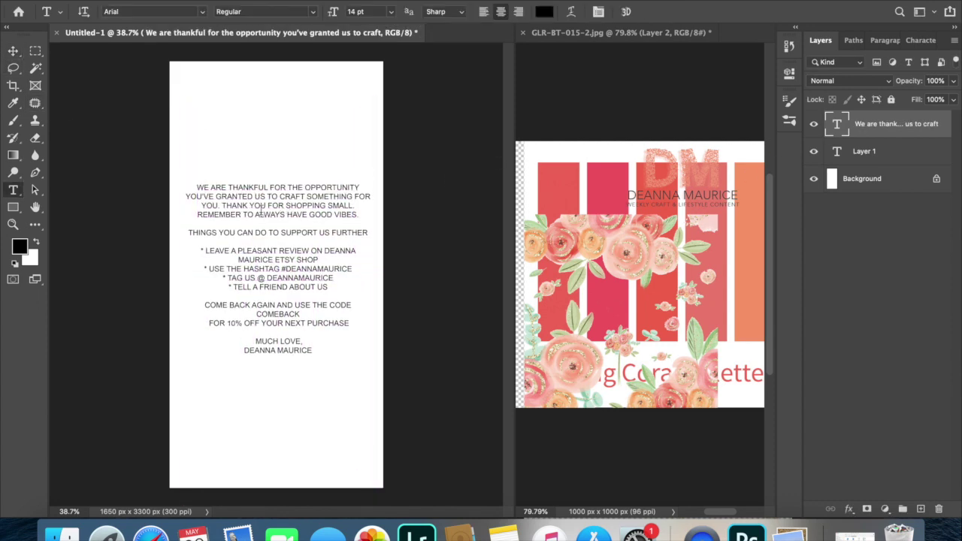
click(263, 211)
key(super+a)
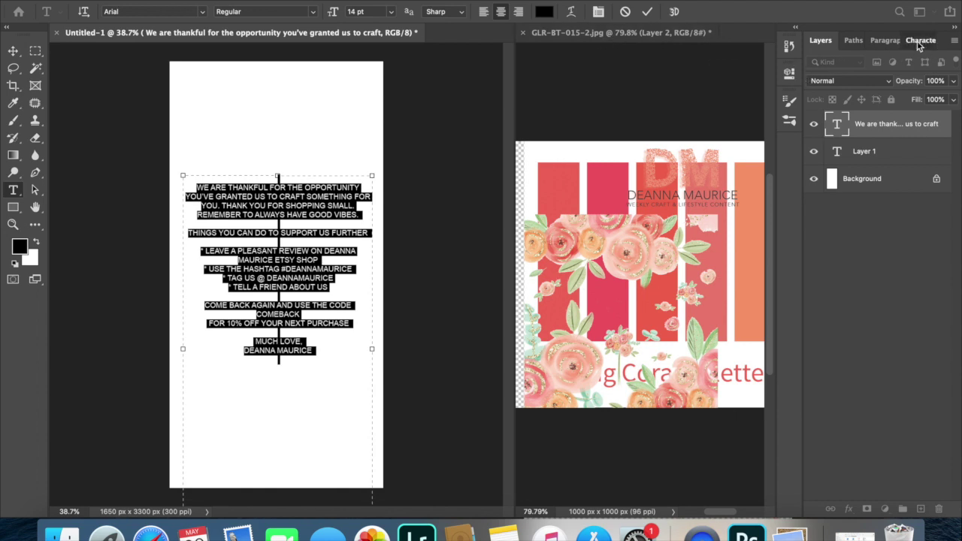
drag(917, 41, 825, 56)
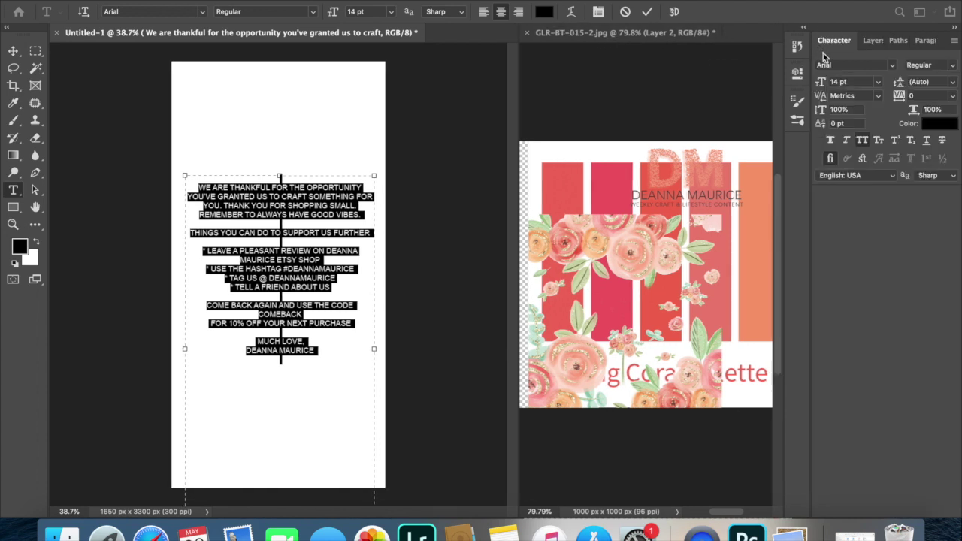
click(862, 141)
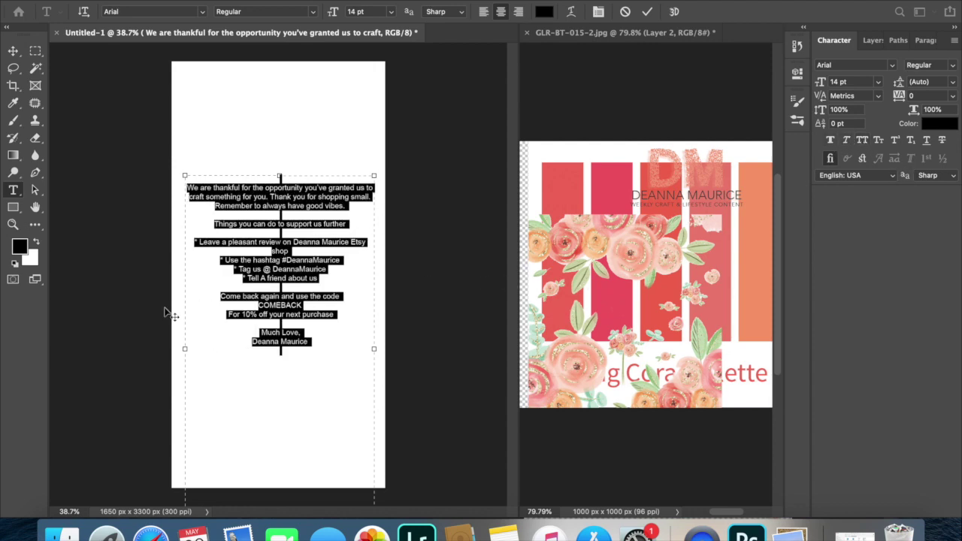
scroll(258, 426, down, 2)
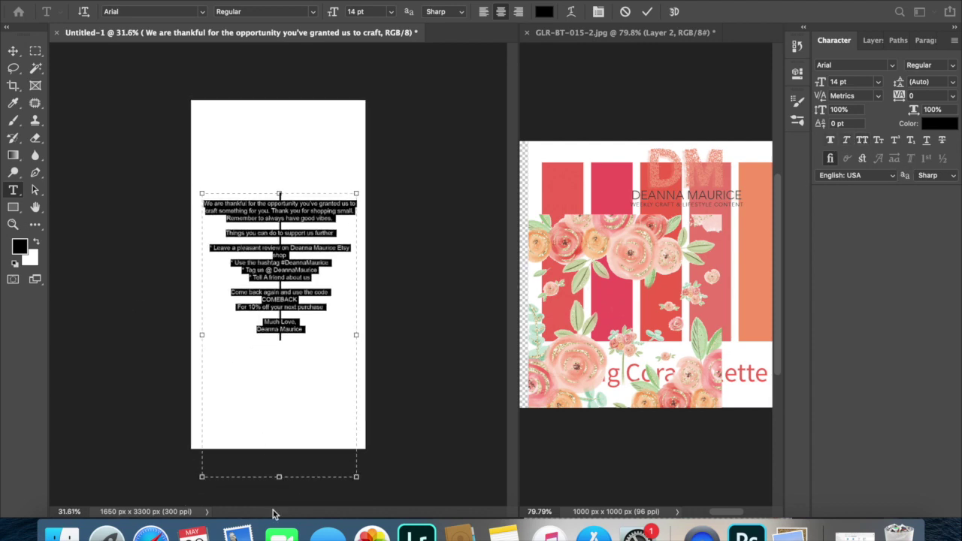
drag(283, 479, 282, 359)
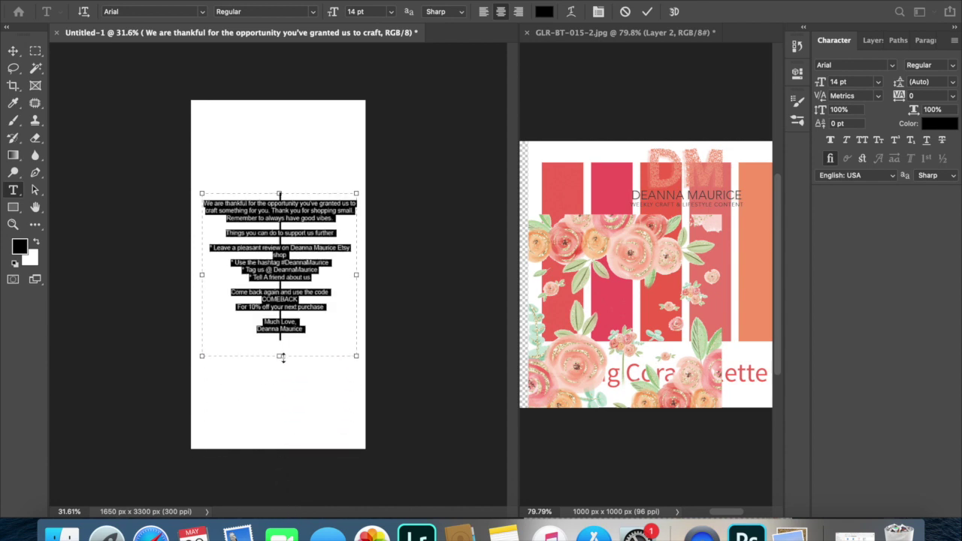
Select the opening thank-you paragraph and cut it out of the block.
click(227, 223)
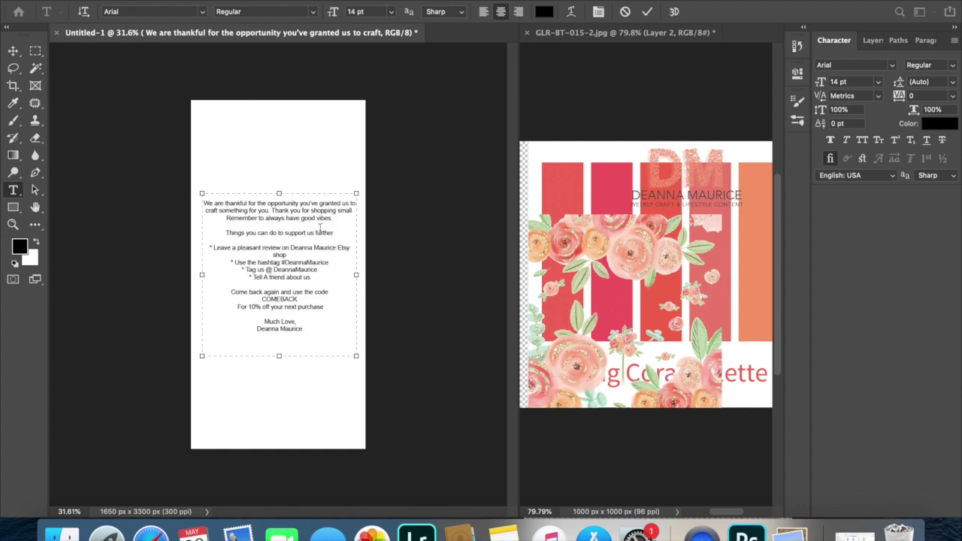
drag(335, 217, 205, 188)
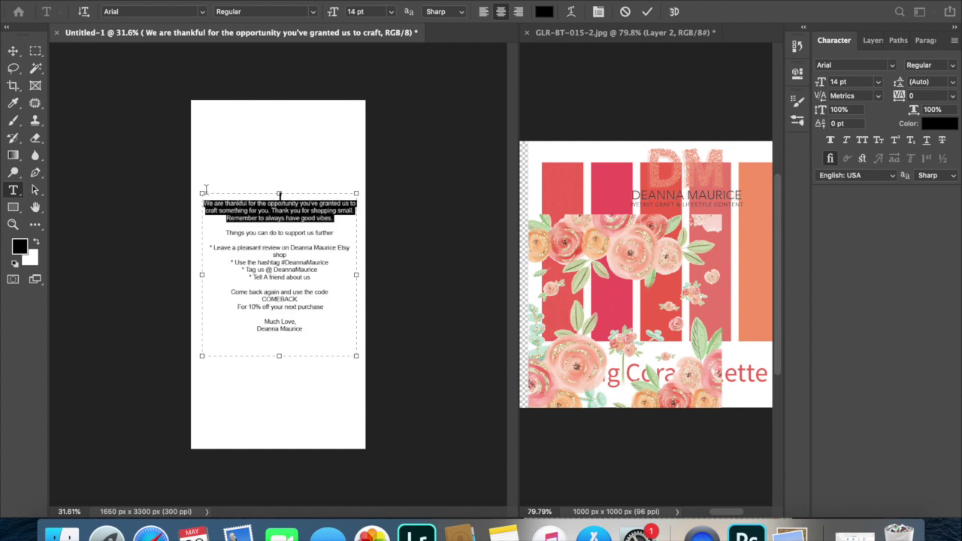
right_click(241, 207)
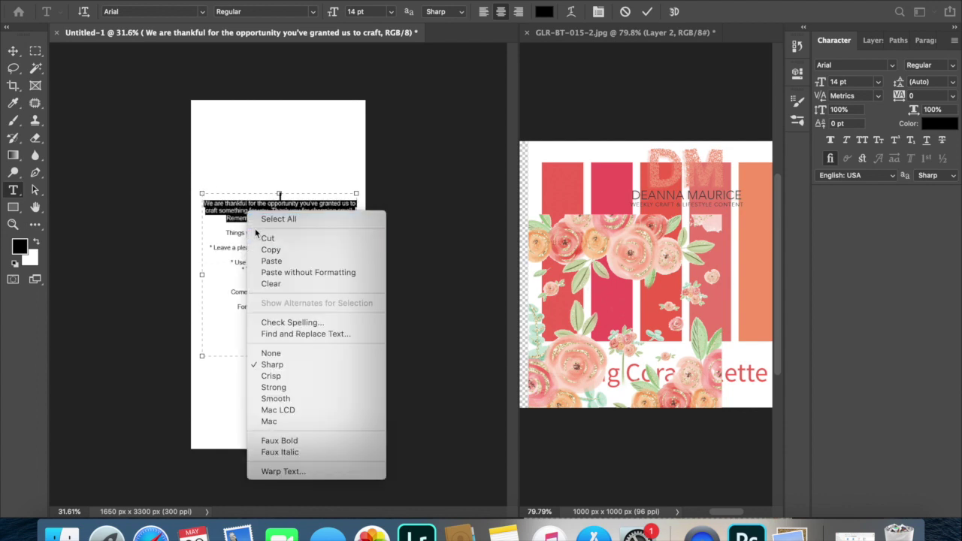
click(265, 238)
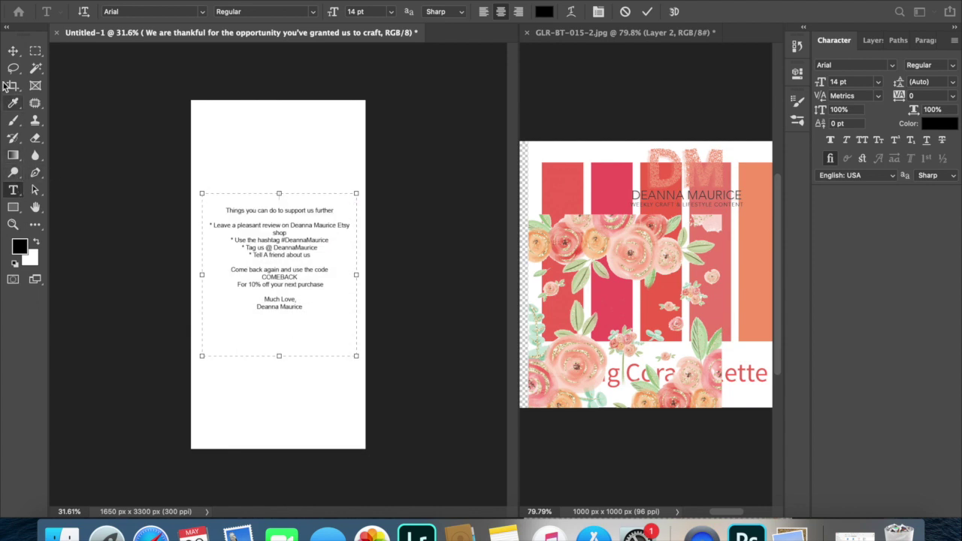
Paste the cut thank-you paragraph into a new text box near the page top.
click(13, 51)
key(t)
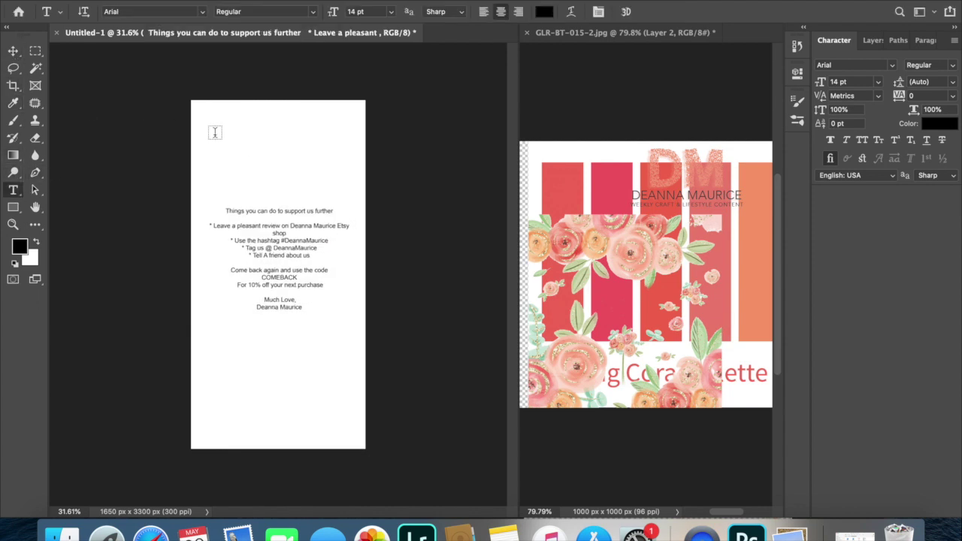
drag(210, 128, 356, 184)
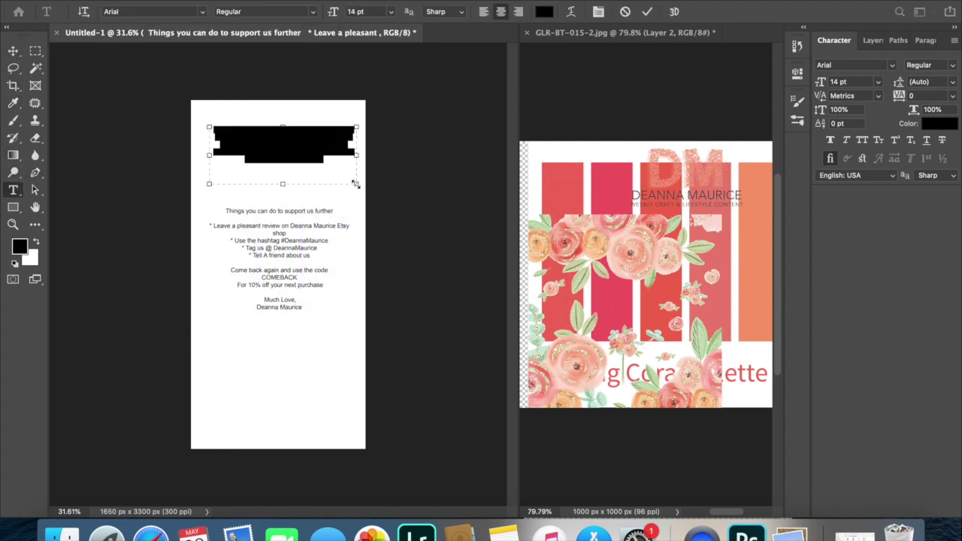
key(super+v)
click(10, 50)
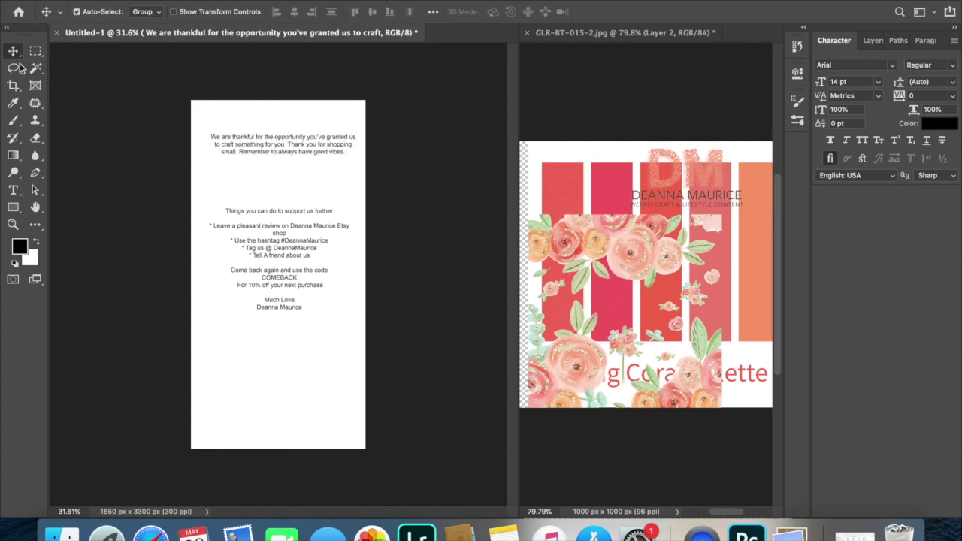
Cut the COMEBACK code and sign-off lines out of the support-list block and shorten its box.
click(264, 287)
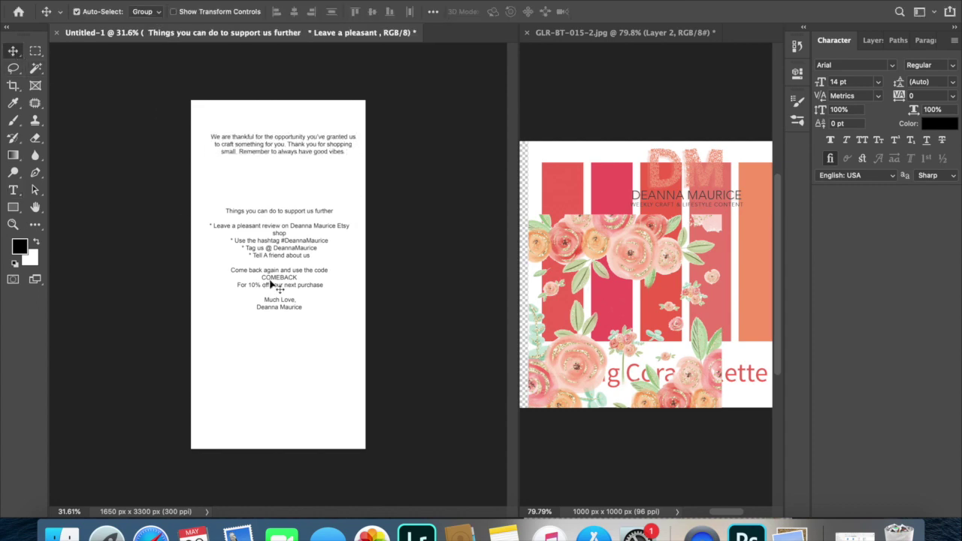
scroll(270, 284, up, 5)
double_click(233, 265)
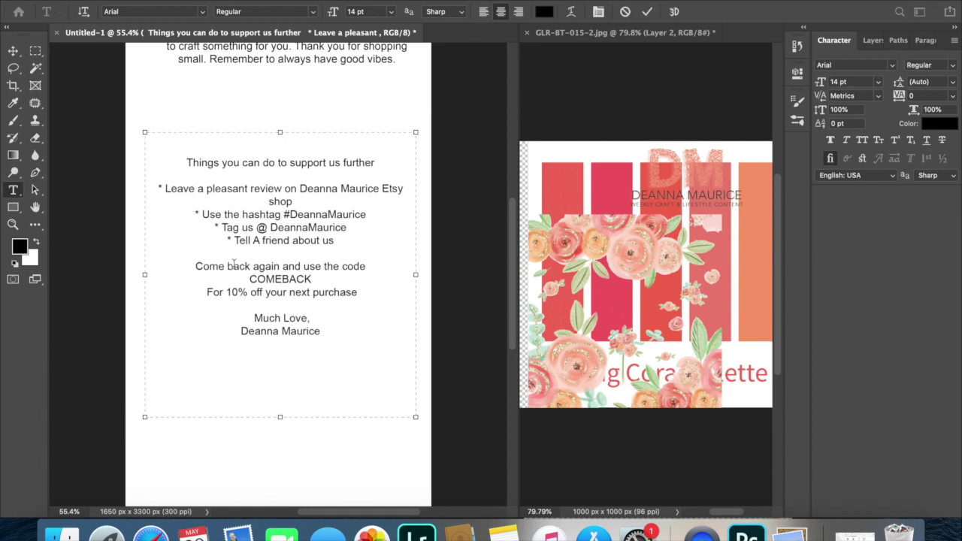
drag(198, 261, 355, 343)
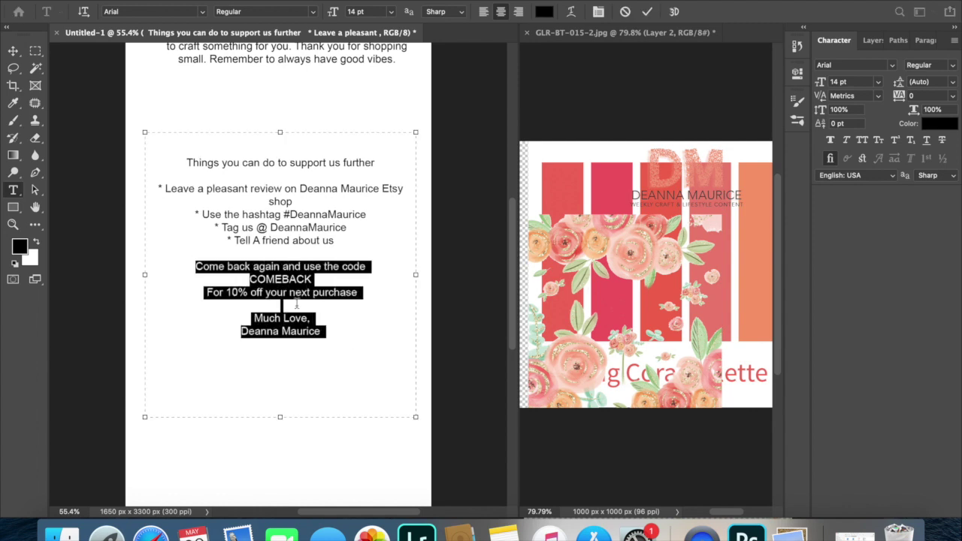
right_click(297, 303)
click(316, 329)
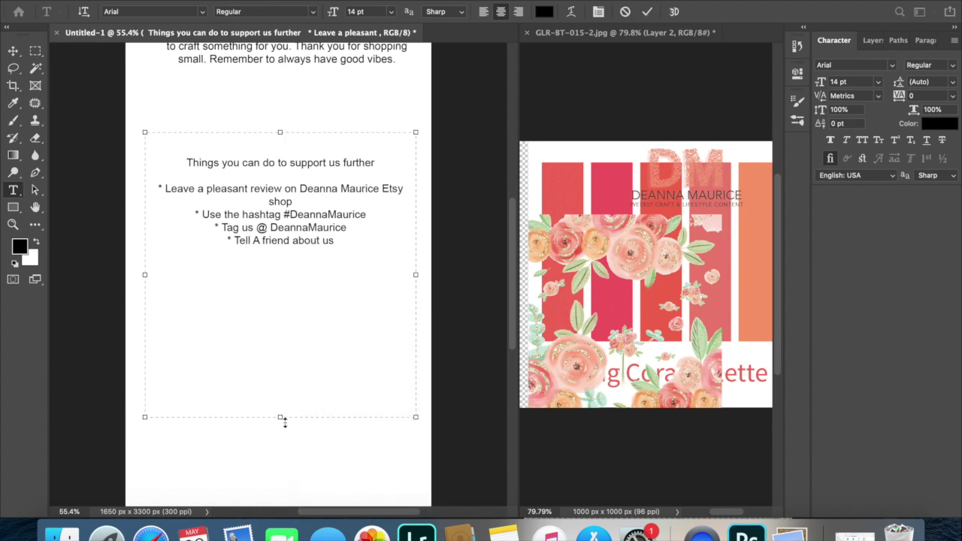
drag(284, 422, 282, 268)
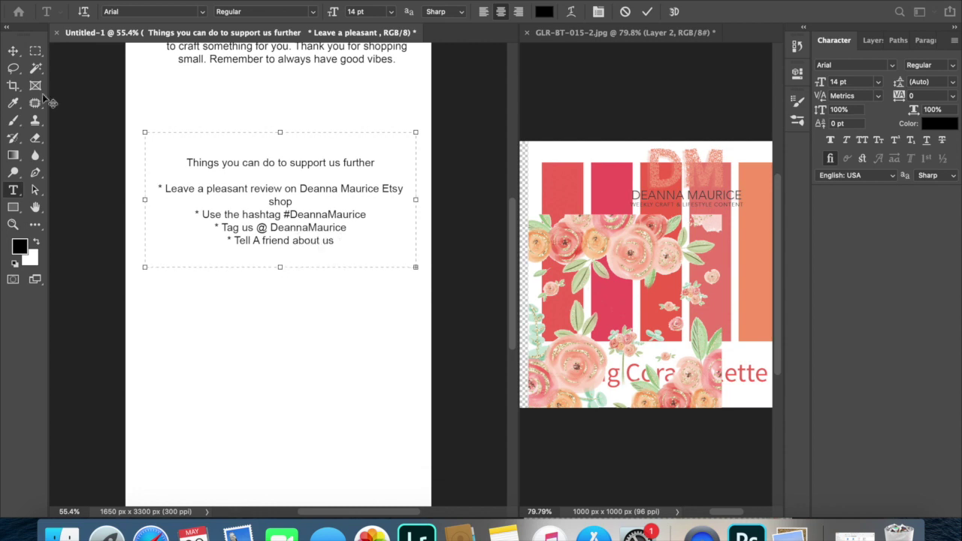
Paste the code and sign-off lines into a new text box lower on the page.
click(12, 47)
click(243, 316)
key(t)
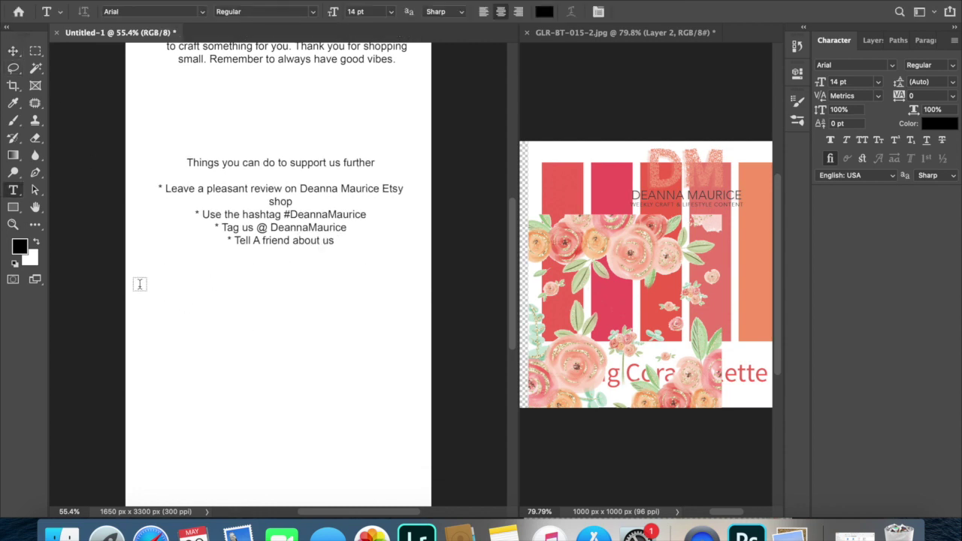
drag(139, 284, 424, 390)
key(super+v)
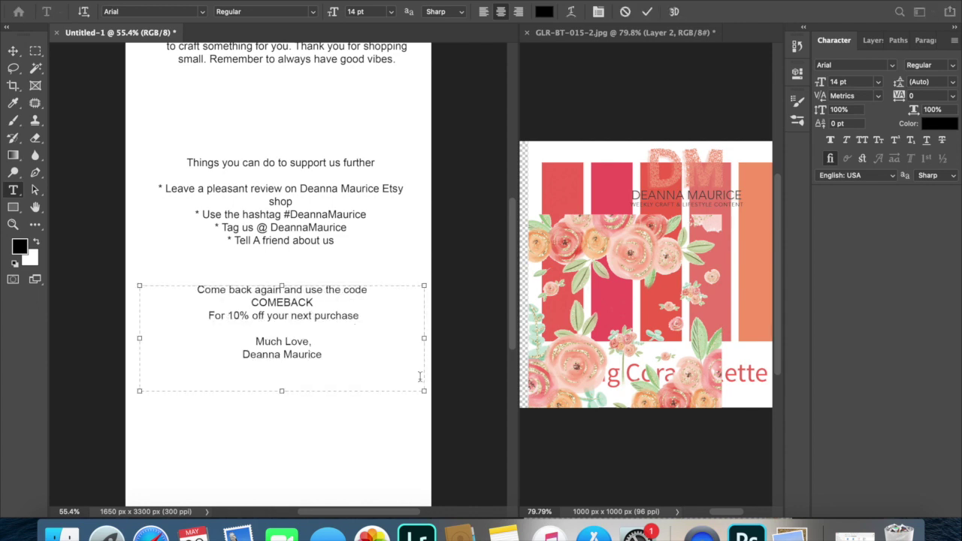
click(14, 51)
Move the COMEBACK block, support list and thank-you paragraph further down the page.
drag(261, 303, 263, 363)
drag(284, 215, 278, 276)
scroll(278, 276, down, 3)
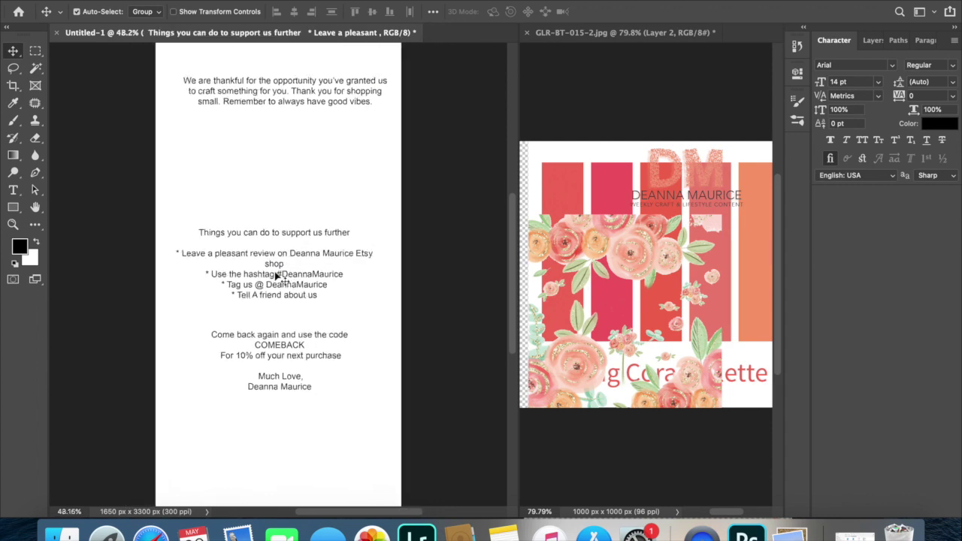
scroll(278, 293, down, 2)
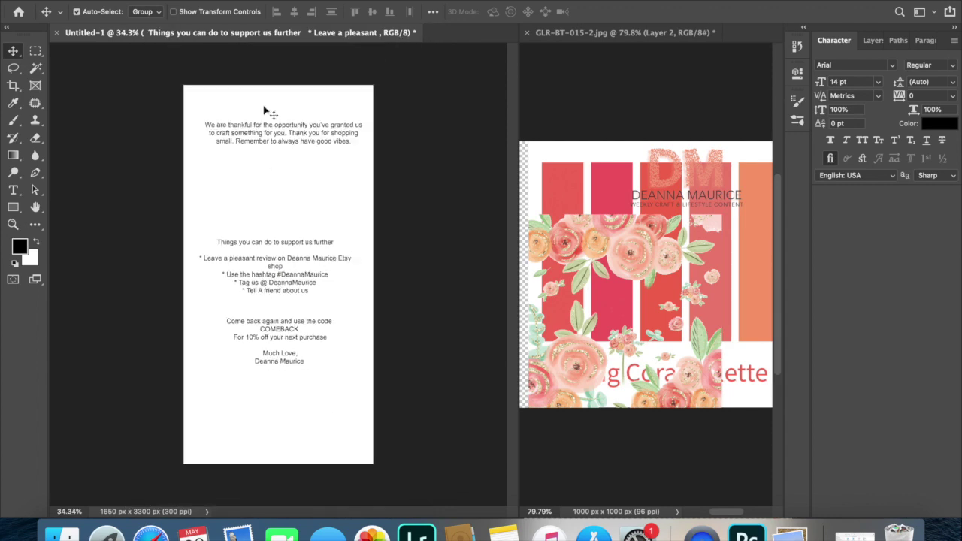
drag(265, 130, 270, 208)
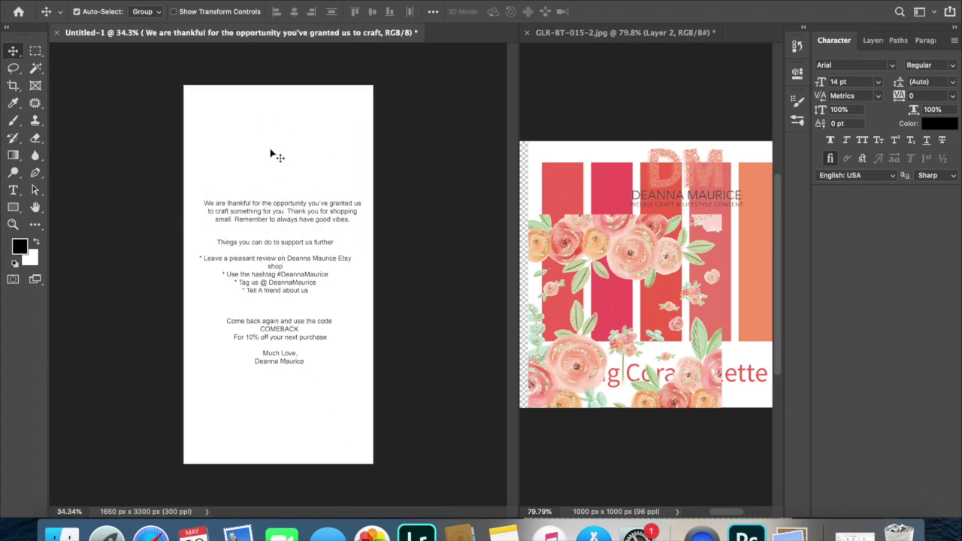
Set the 'Thank you' line in the Adorn Bouquet font.
key(t)
click(232, 170)
key(BackSpace)
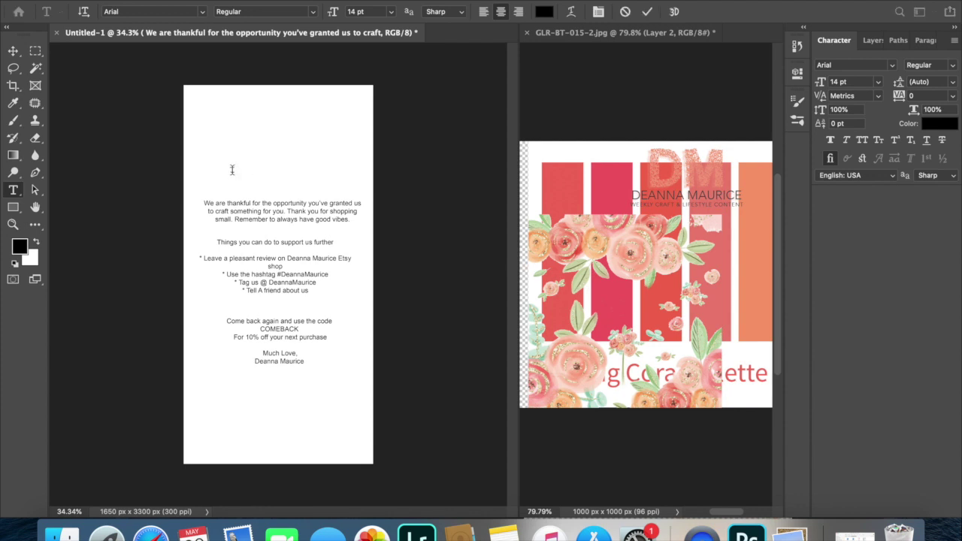
triple_click(232, 170)
click(202, 13)
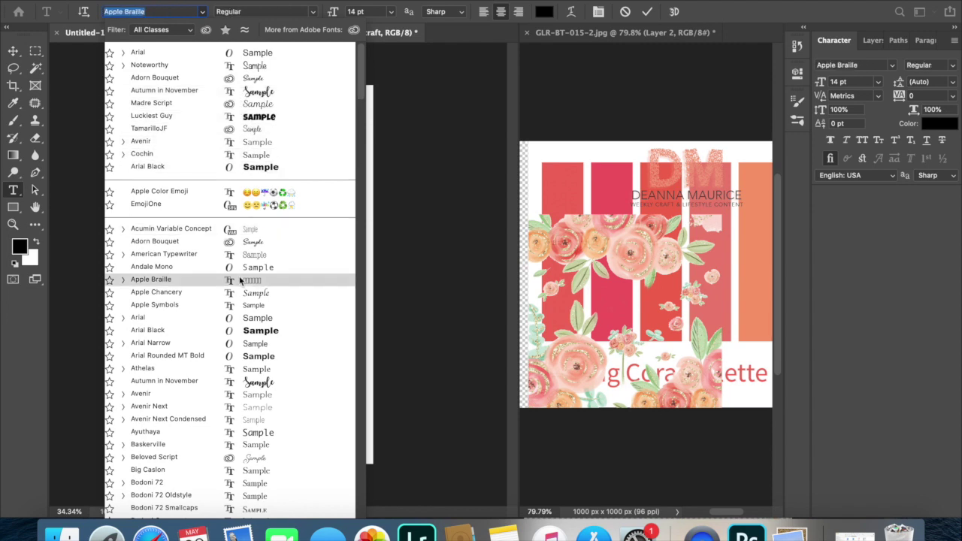
click(259, 243)
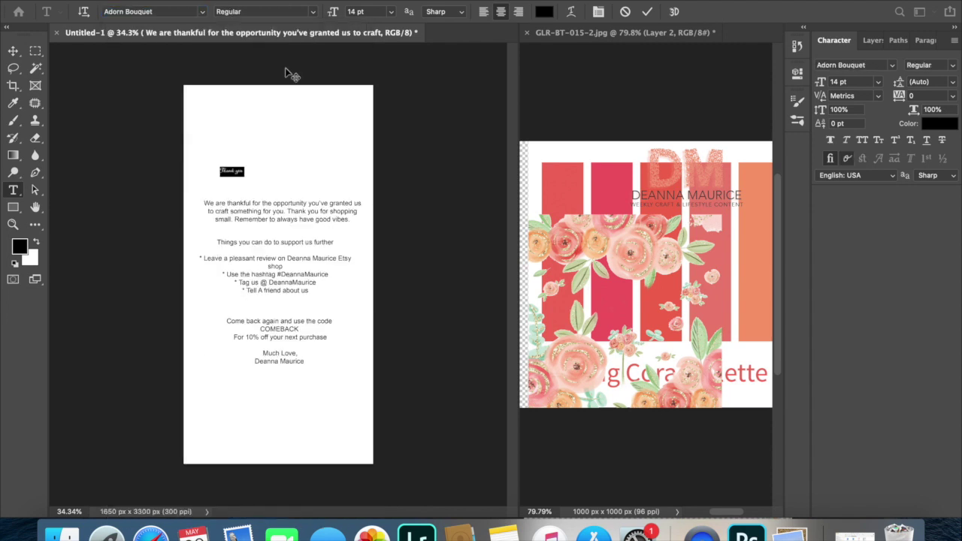
Enlarge 'Thank you' to 60 pt and centre it above the body text.
click(389, 12)
click(380, 151)
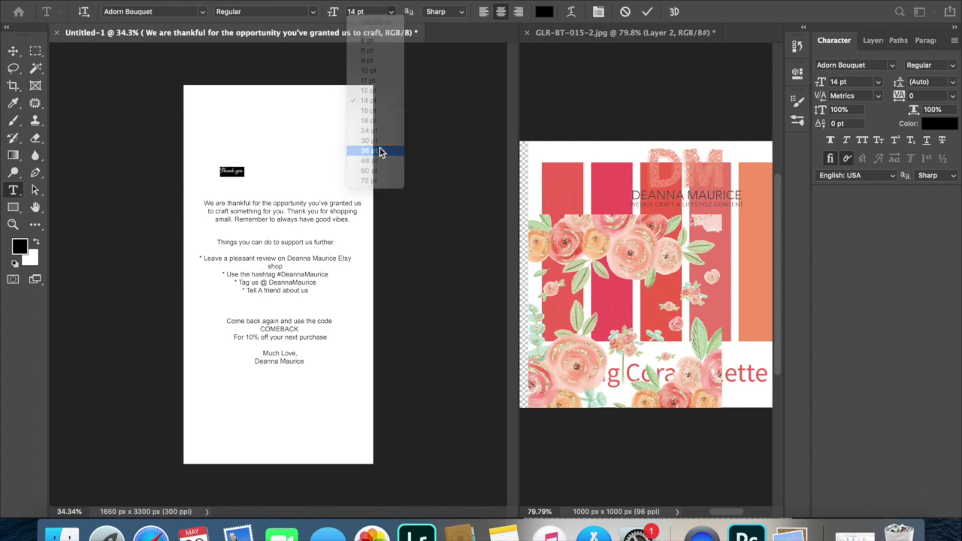
click(390, 12)
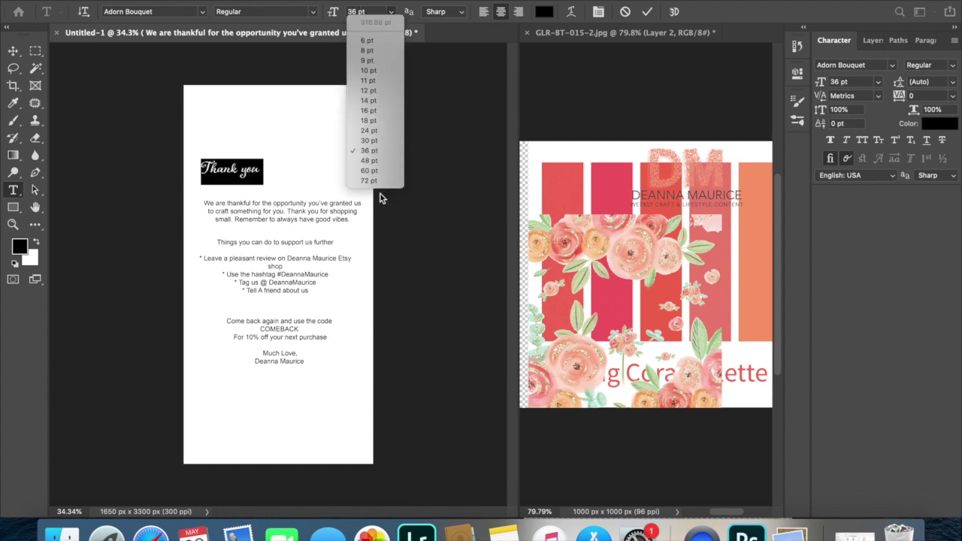
click(374, 171)
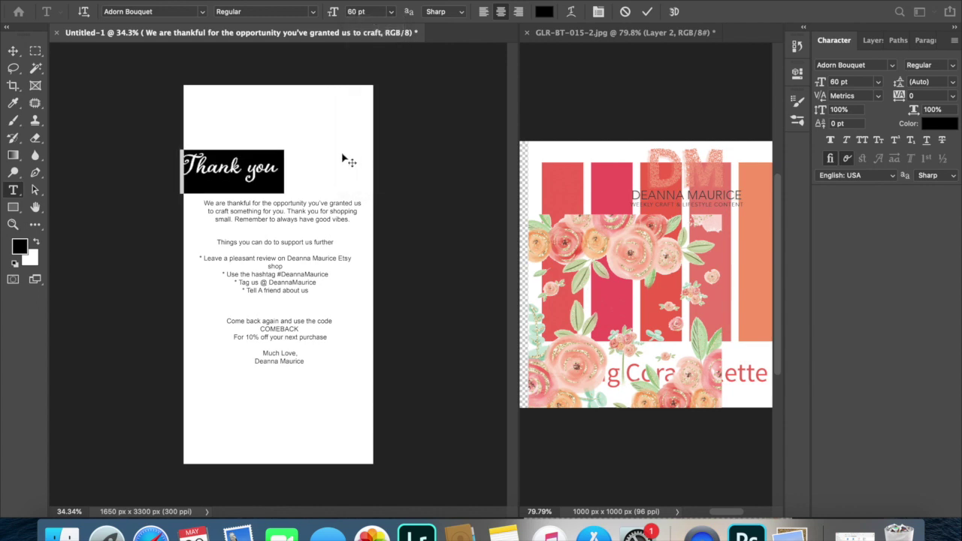
click(13, 50)
drag(234, 171, 277, 186)
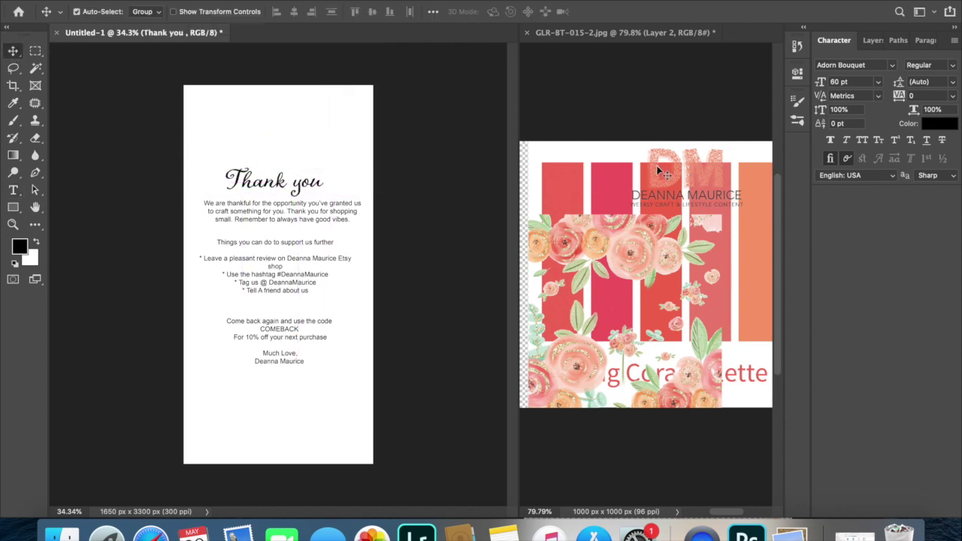
drag(659, 172, 328, 135)
Drag the DM logo from GLR-BT-015-2 onto the poster and scale it up.
drag(642, 172, 303, 121)
drag(445, 176, 218, 124)
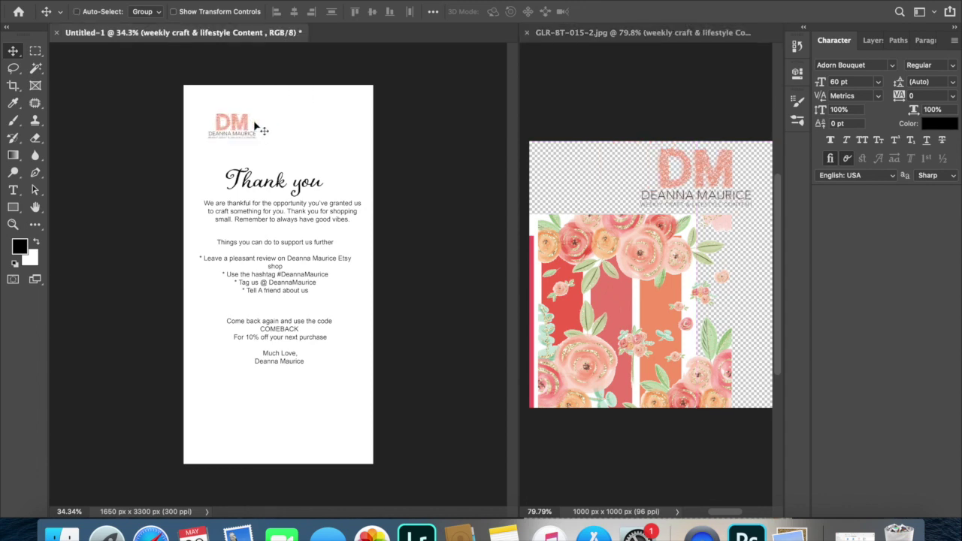
key(super+t)
drag(256, 135, 298, 133)
key(Return)
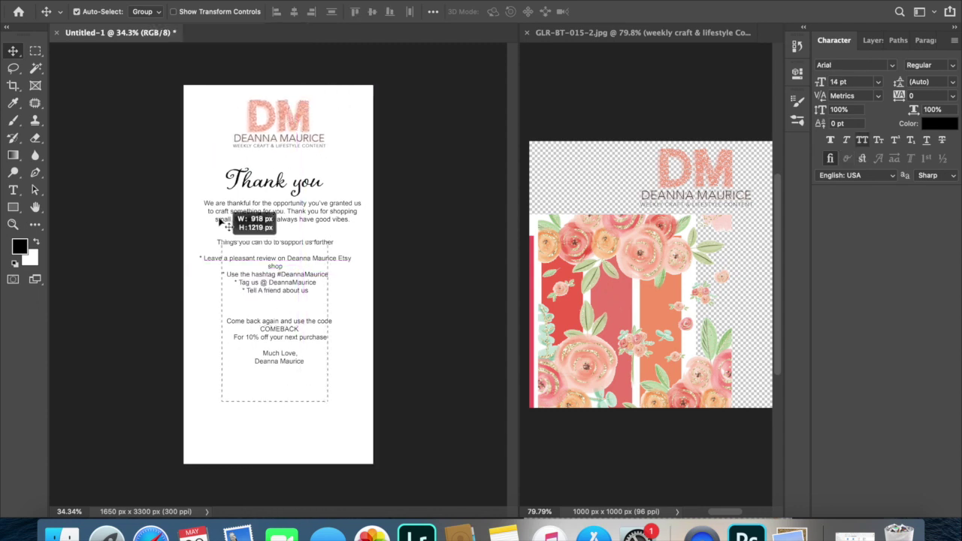
Move the heading and message text down beneath the logo.
drag(223, 212, 250, 257)
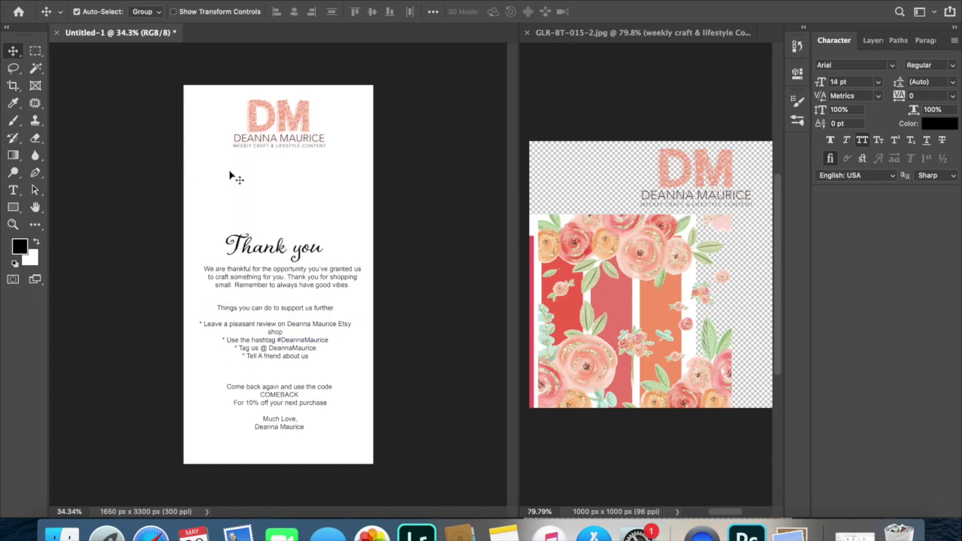
scroll(230, 163, up, 3)
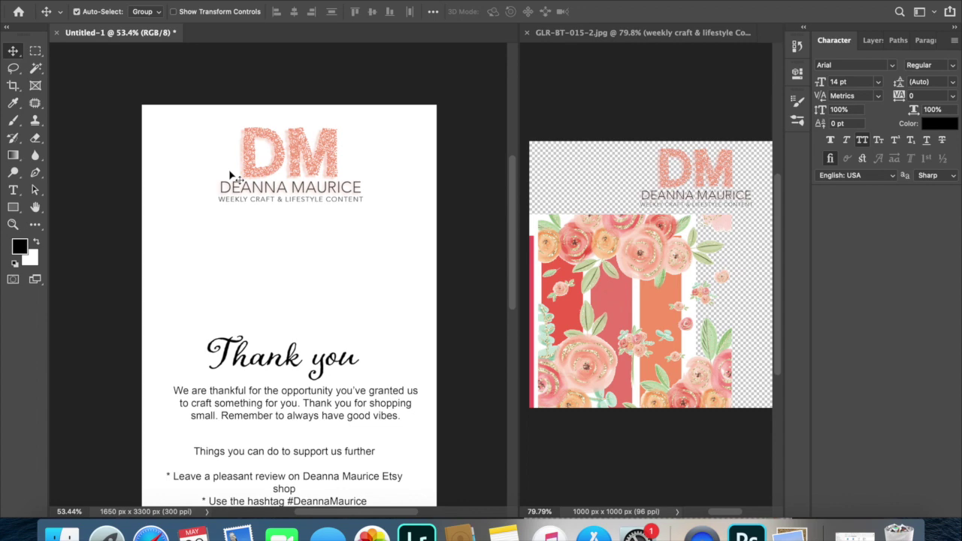
scroll(232, 174, up, 2)
Type a 'CONTACT INFORMATION' line with the phone number and e-mail address.
key(t)
click(121, 195)
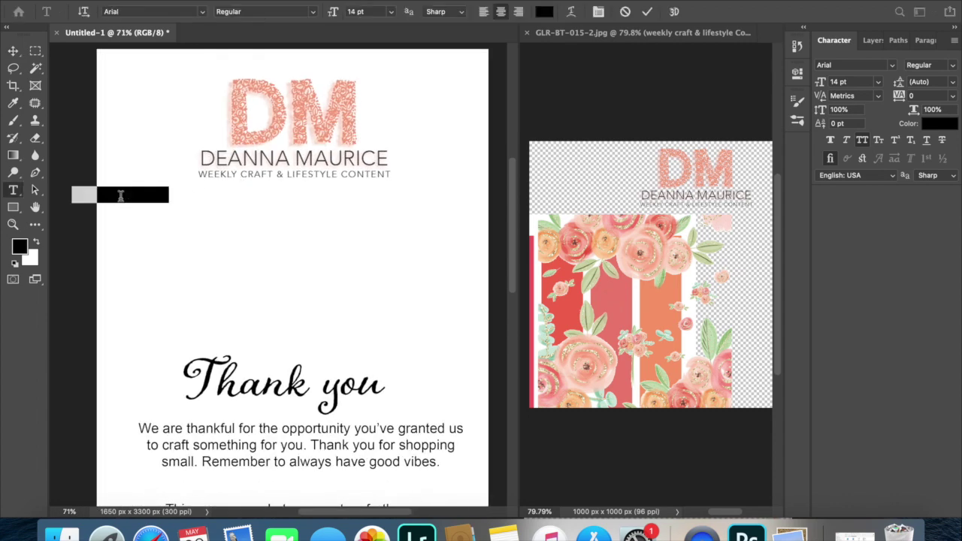
text(CO)
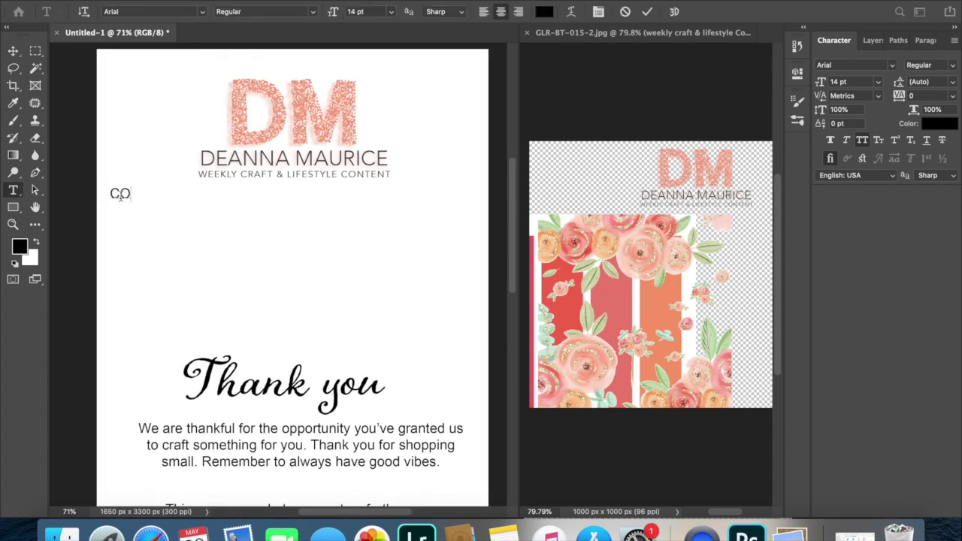
text(NTACT INFORMAT)
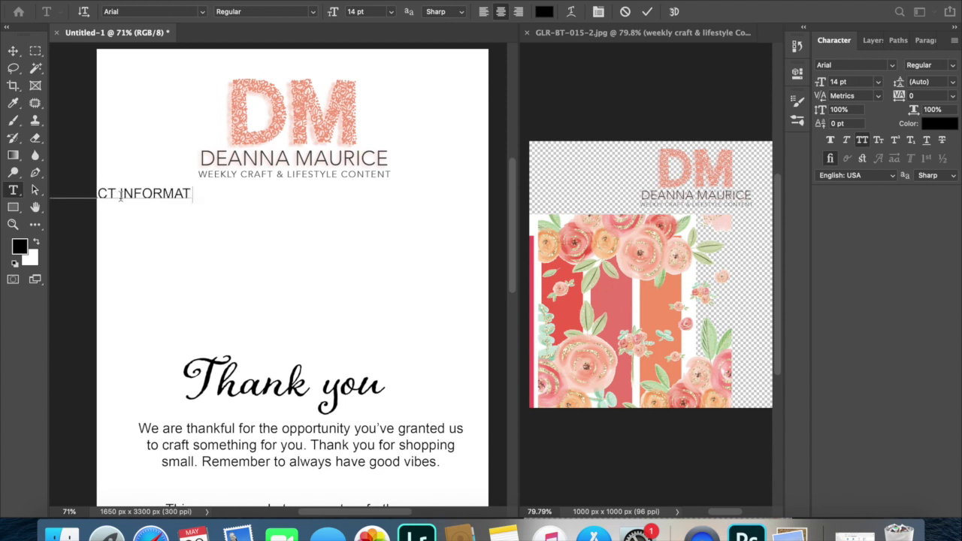
text(ION)
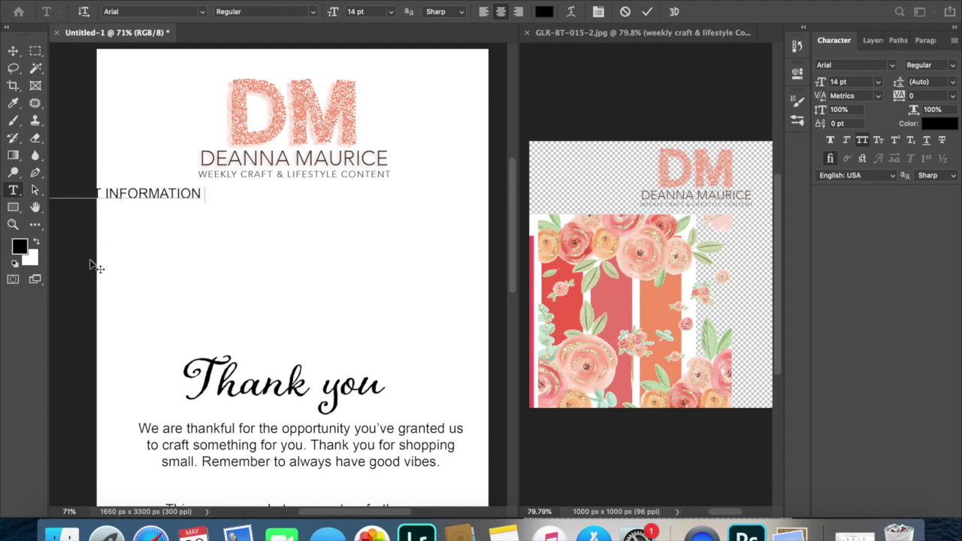
text(: )
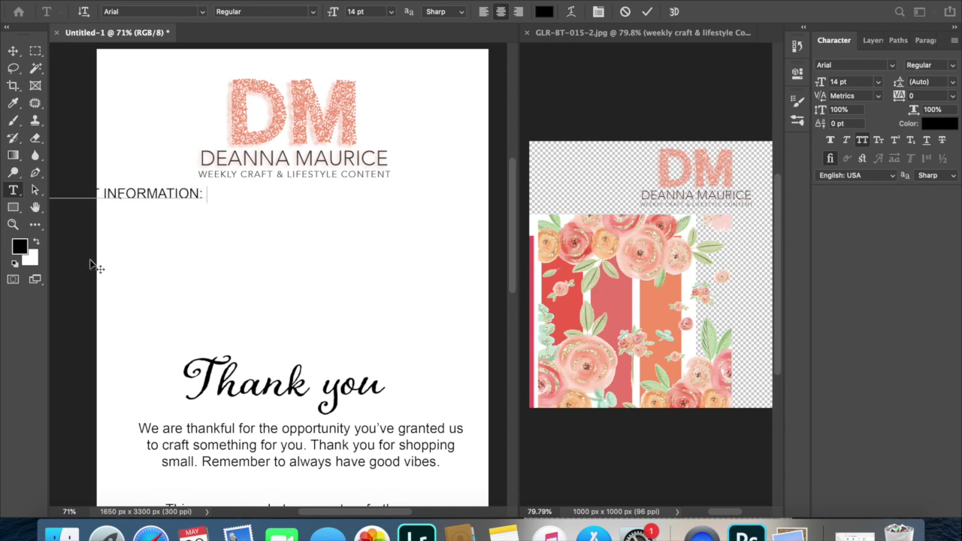
text(617)
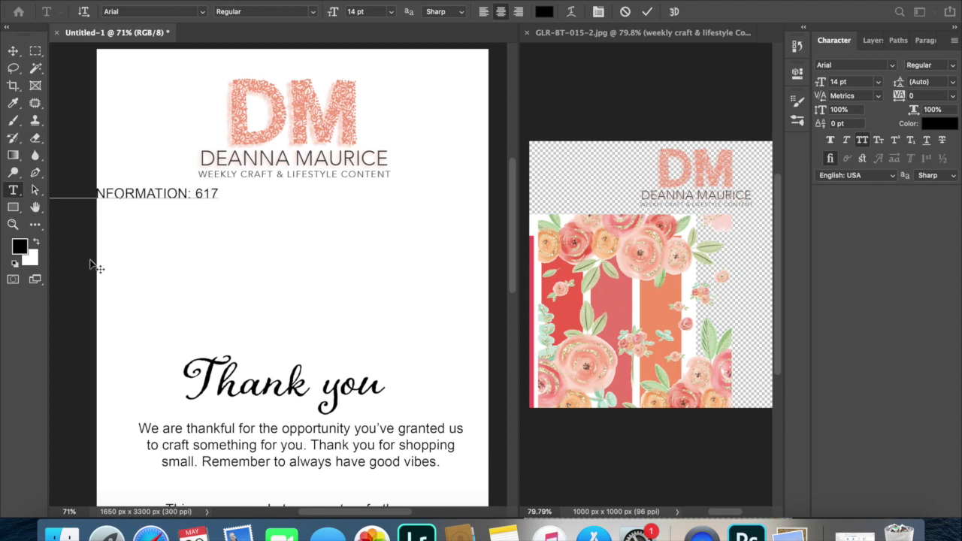
text(-555-5555)
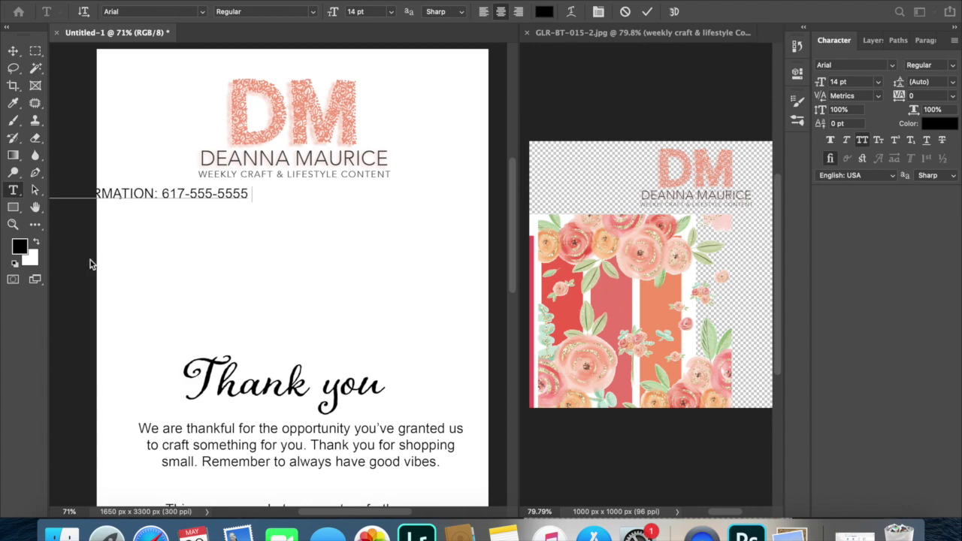
key(Left)
key(Left)
key(Left)
key(Left)
key(Left)
key(Left)
key(Left)
key(Left)
key(Left)
key(Left)
key(Left)
key(Left)
text(PHONE)
key(BackSpace)
text(:)
key(End)
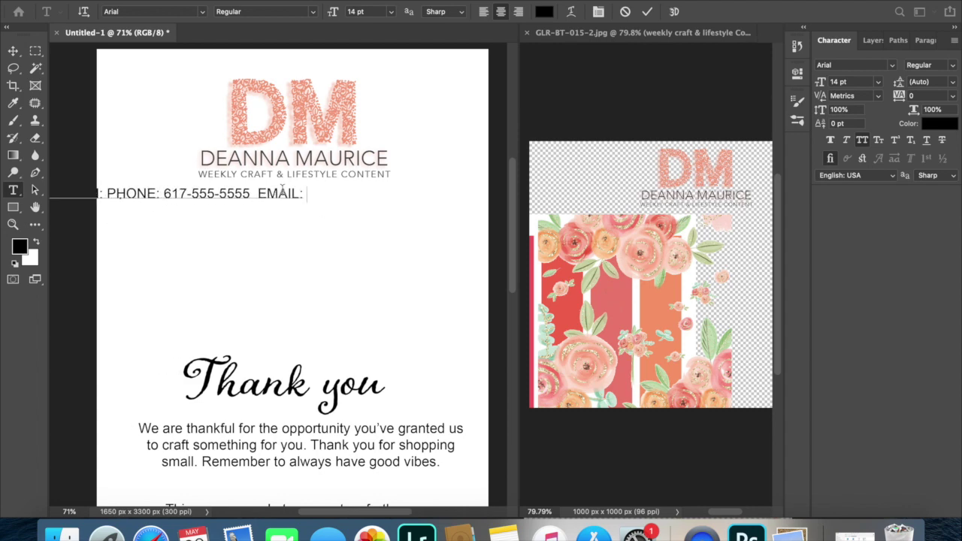
Set the contact line to 10 pt, move it to the poster bottom, and shrink it to fit.
key(super+a)
click(390, 11)
click(368, 70)
drag(345, 194, 316, 476)
scroll(329, 236, down, 4)
scroll(290, 499, up, 4)
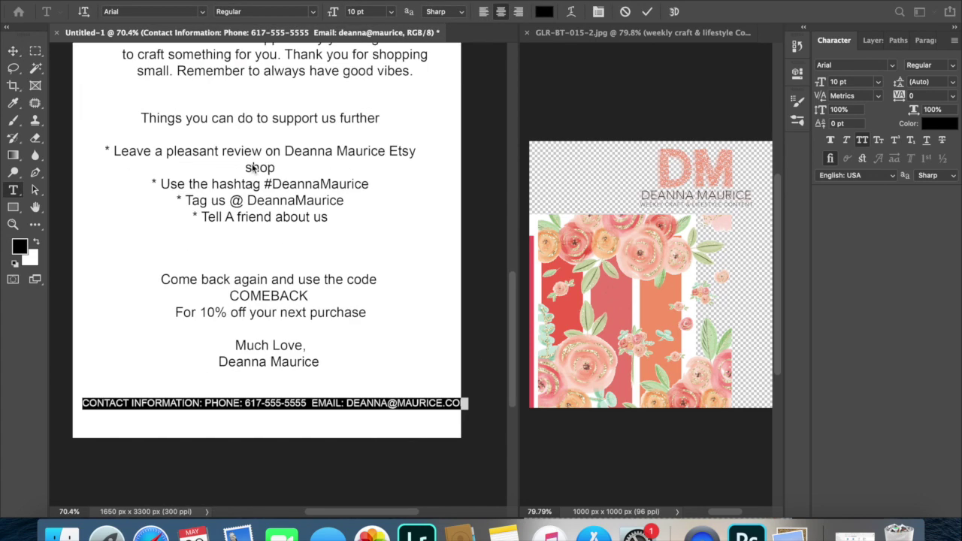
key(super+t)
drag(323, 402, 323, 399)
key(Return)
Reselect the contact line and reduce it to a smaller font size.
key(t)
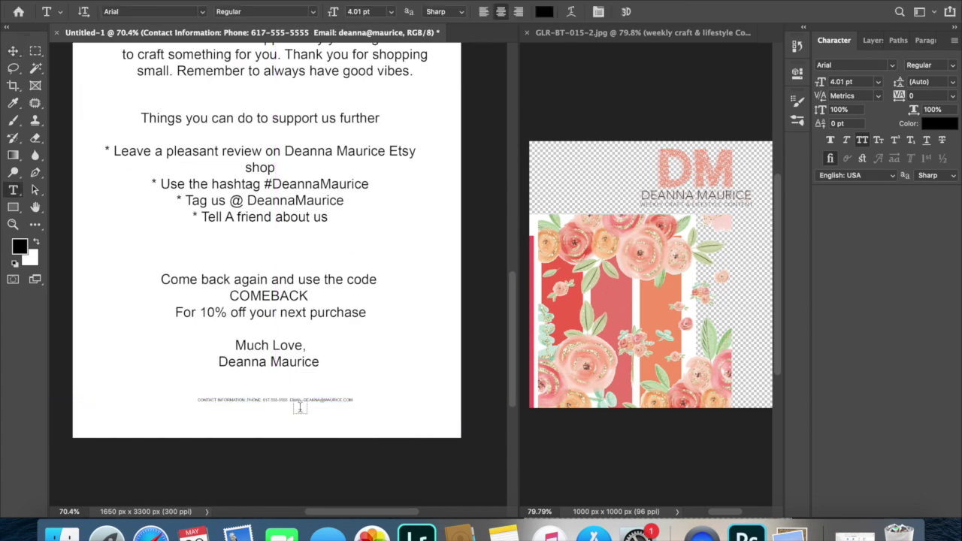
click(270, 398)
key(super+a)
click(369, 11)
click(371, 68)
click(391, 11)
click(371, 41)
key(super+Return)
key(v)
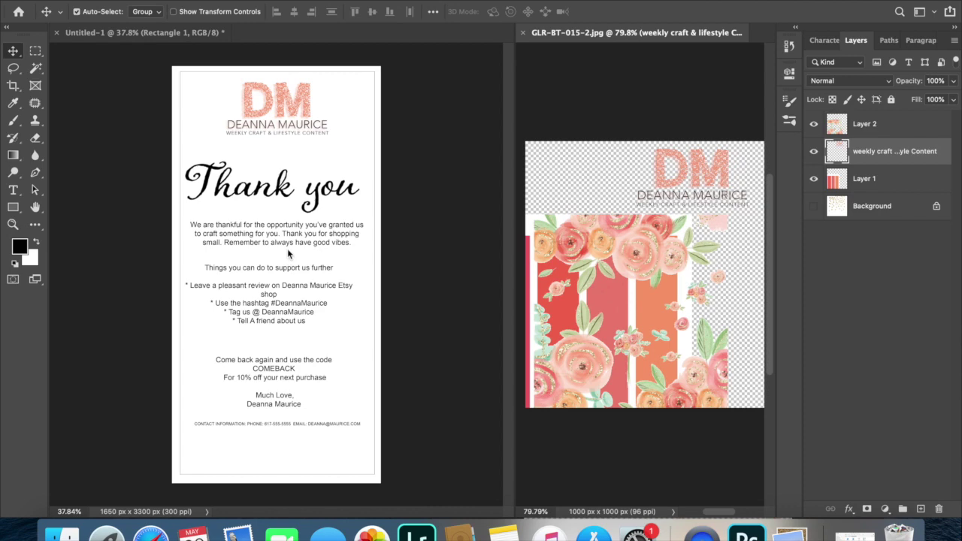
key(t)
click(288, 250)
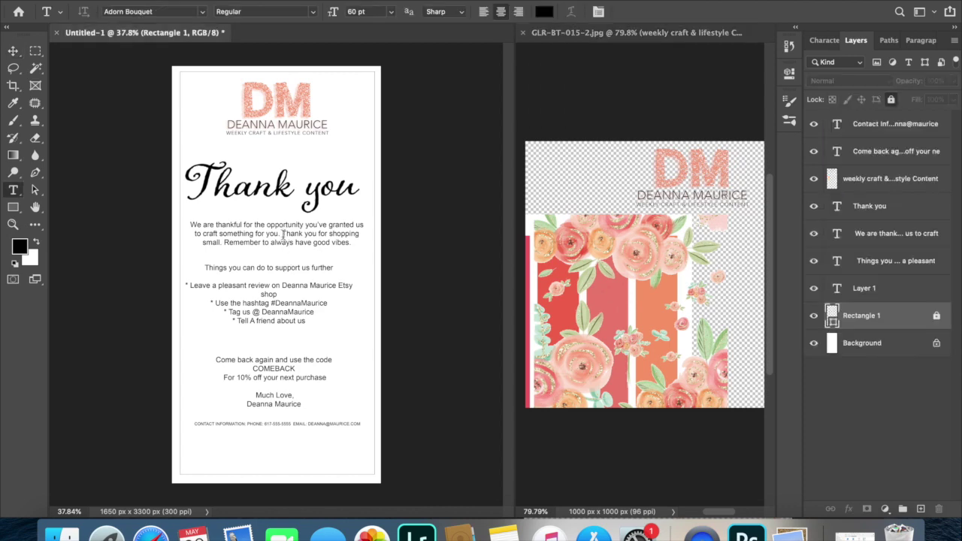
Set the three-line thank-you paragraph in Noteworthy Light, keeping it at 14 pt.
drag(350, 240, 174, 214)
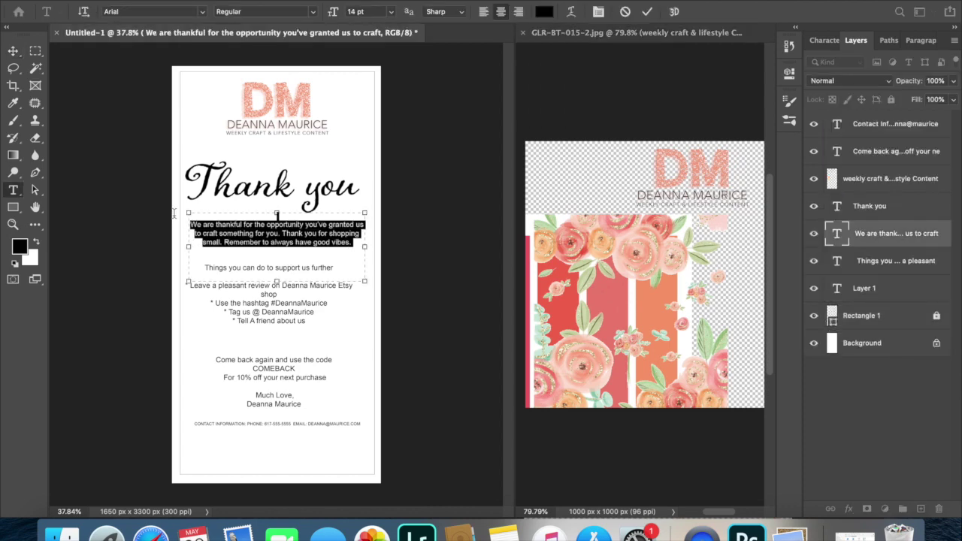
click(202, 12)
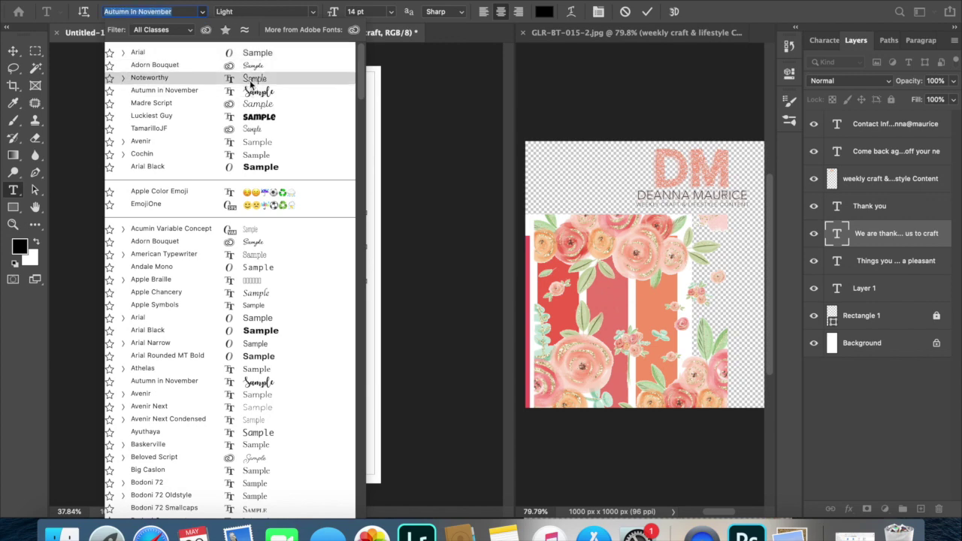
click(256, 103)
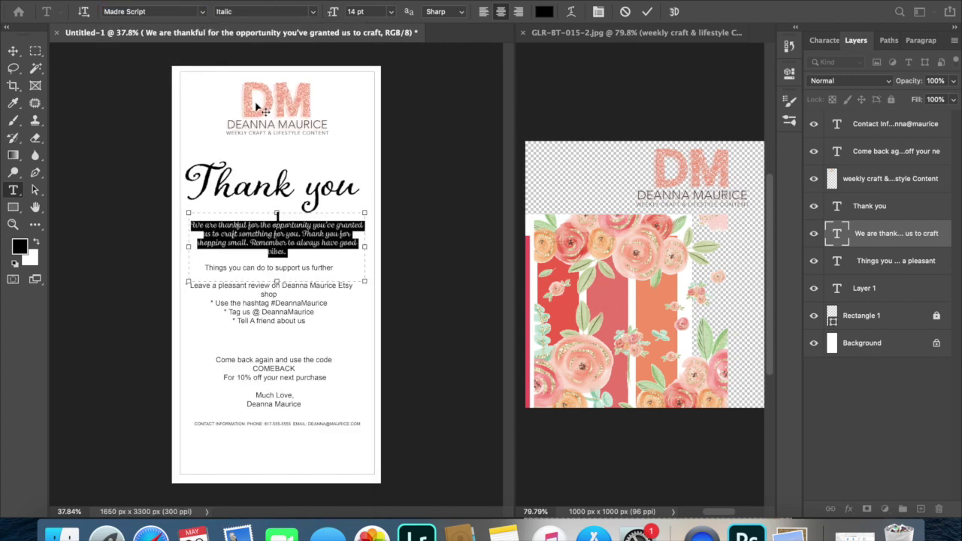
click(211, 15)
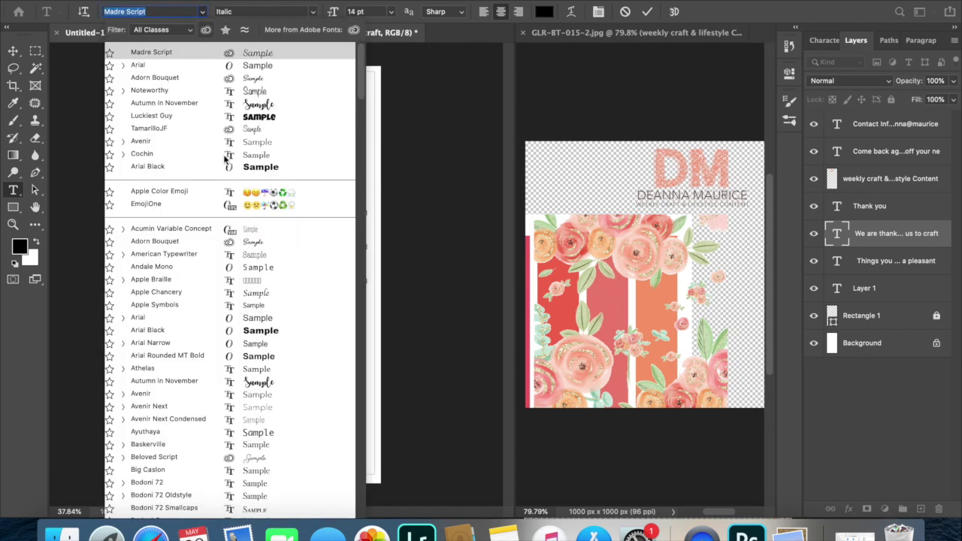
scroll(241, 256, down, 5)
scroll(241, 255, down, 8)
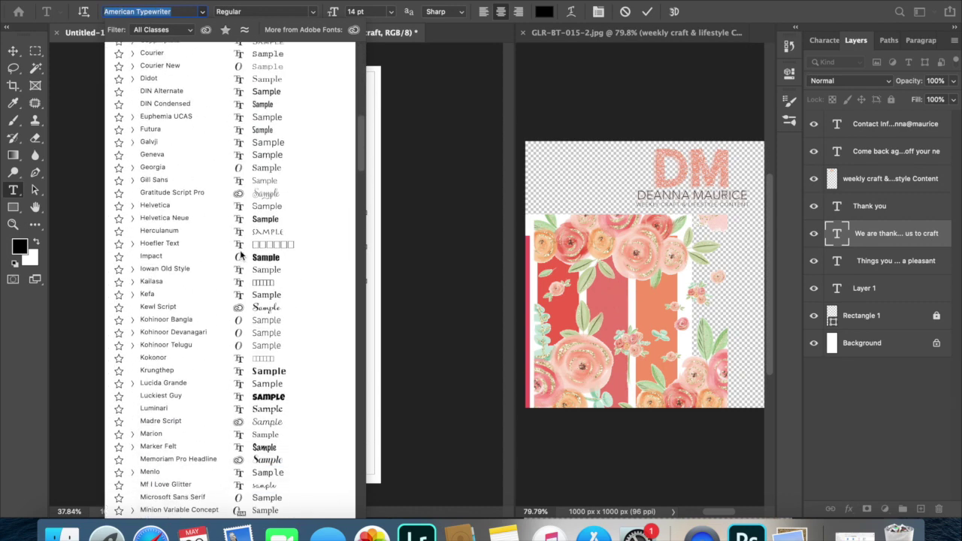
scroll(240, 255, down, 10)
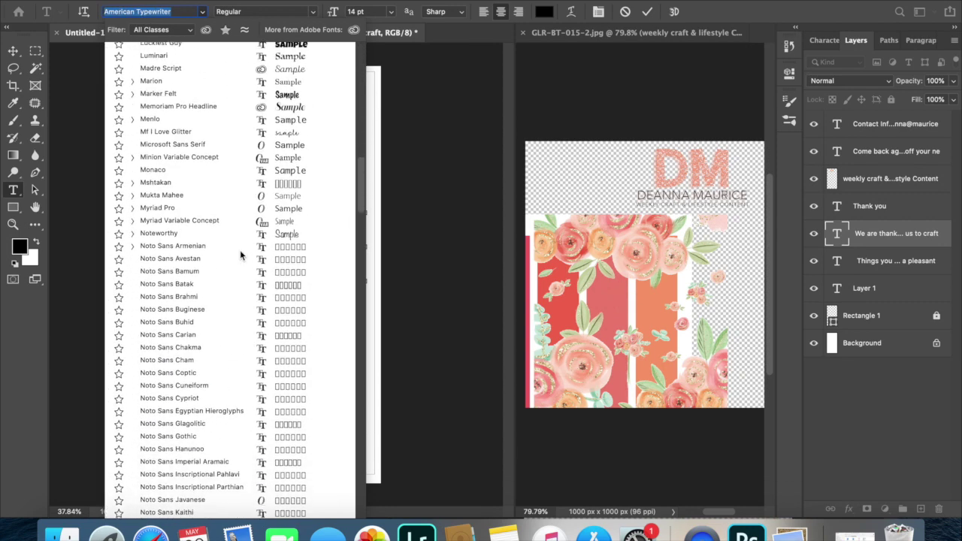
click(240, 233)
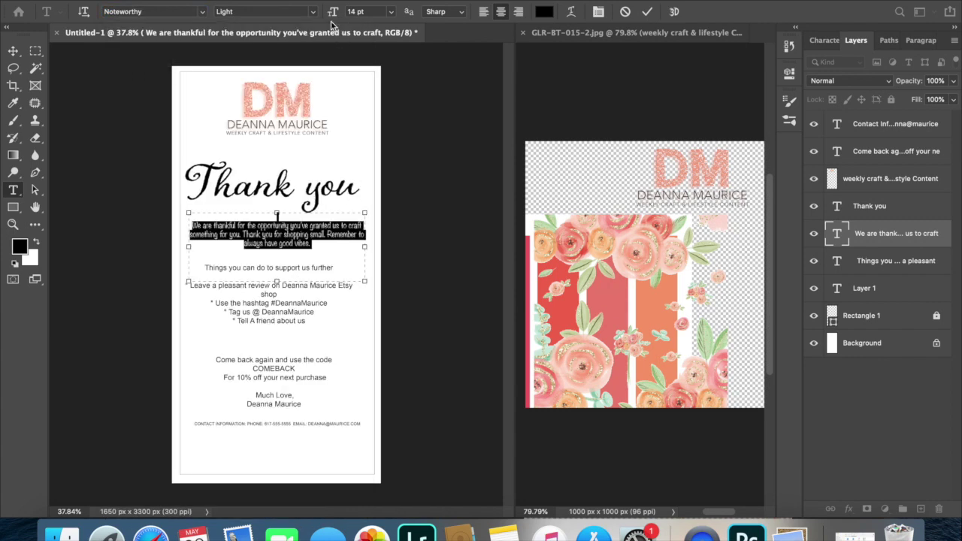
click(399, 11)
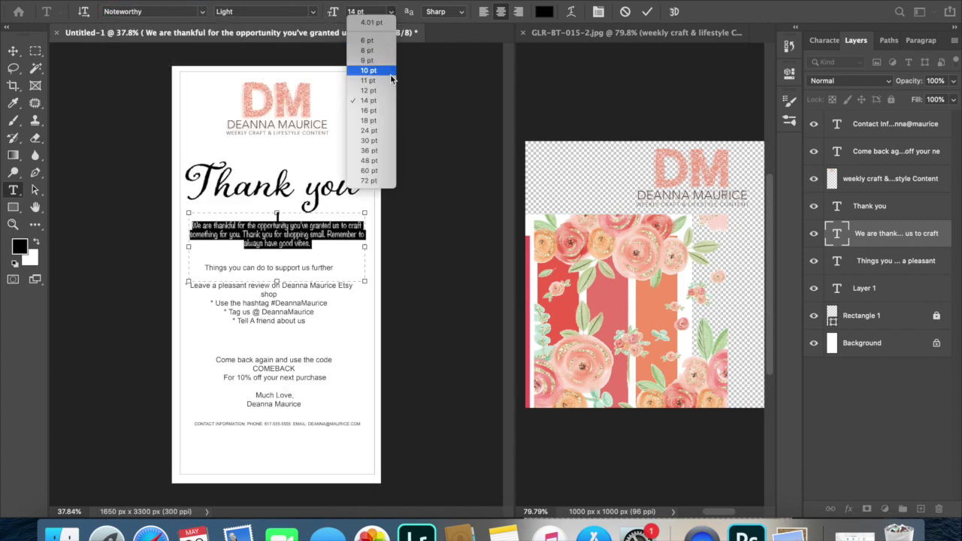
click(201, 124)
click(13, 50)
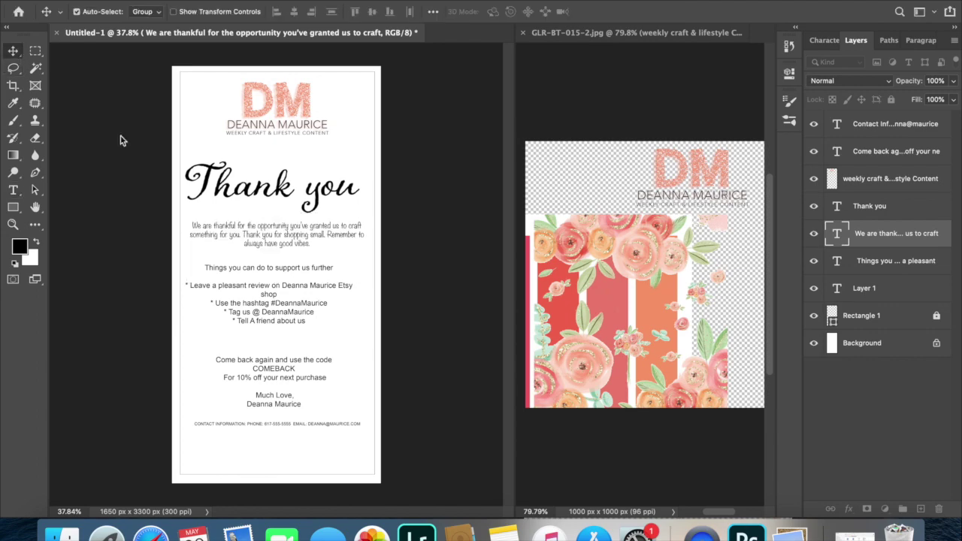
scroll(278, 188, up, 6)
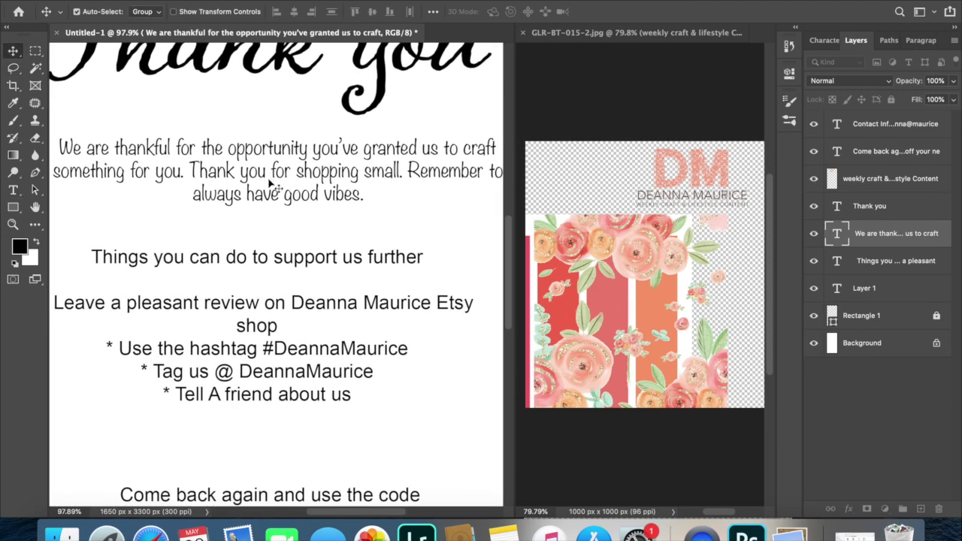
scroll(270, 182, down, 3)
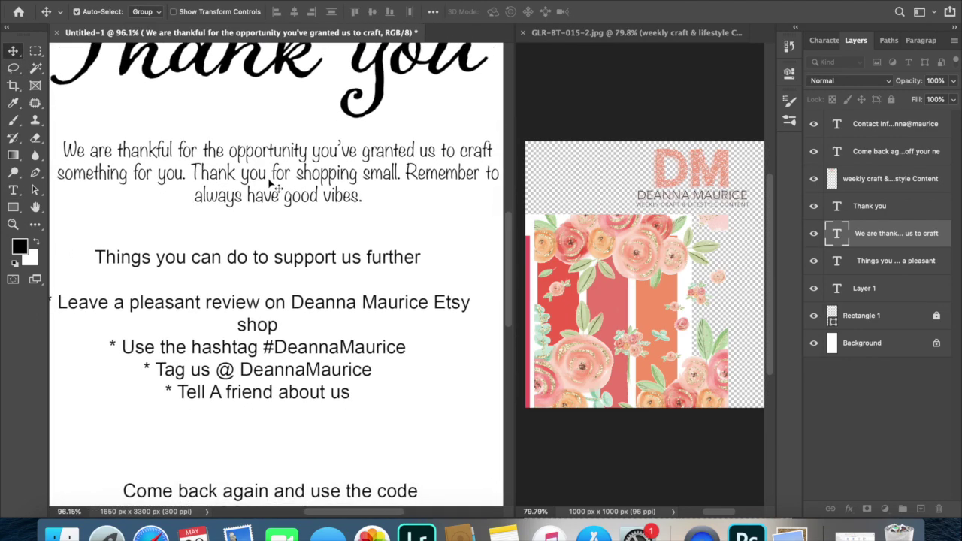
scroll(270, 182, up, 1)
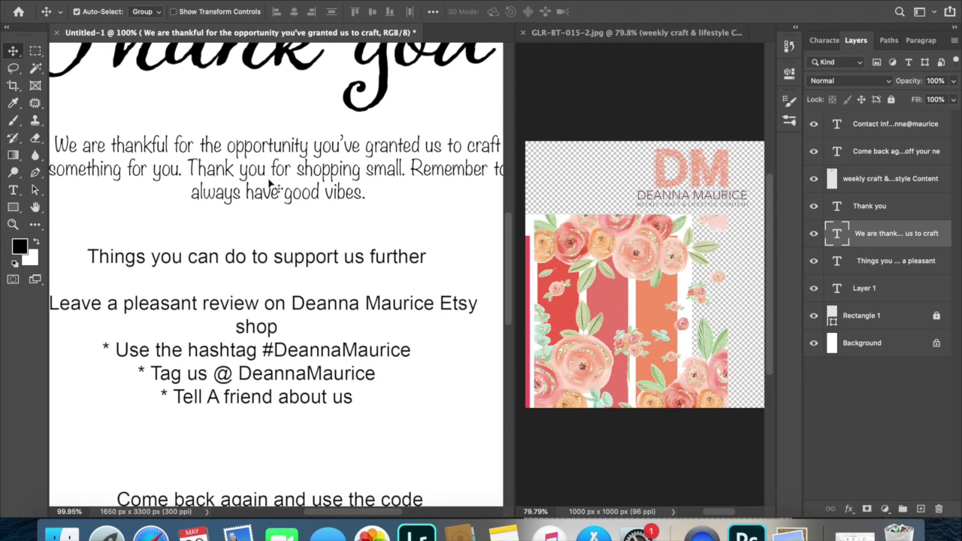
scroll(269, 184, up, 2)
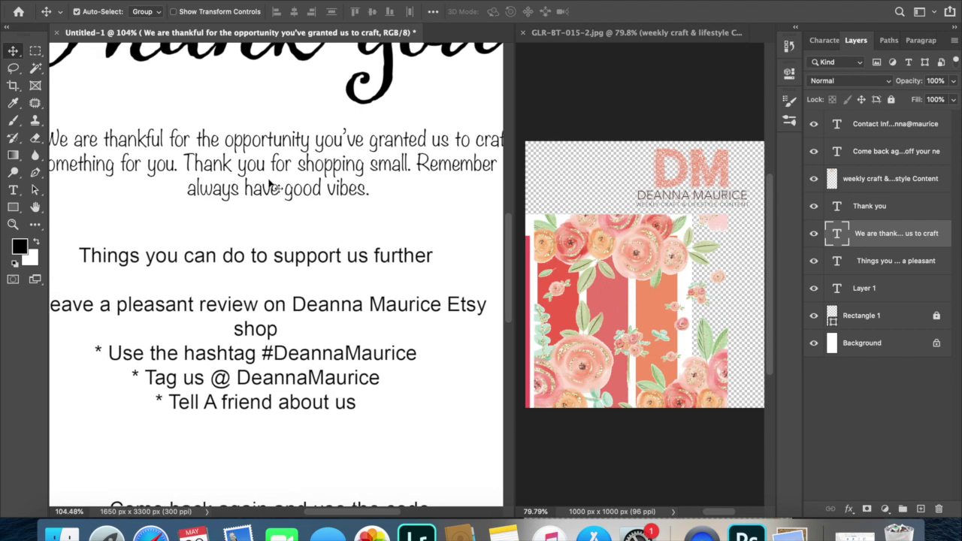
scroll(269, 185, down, 1)
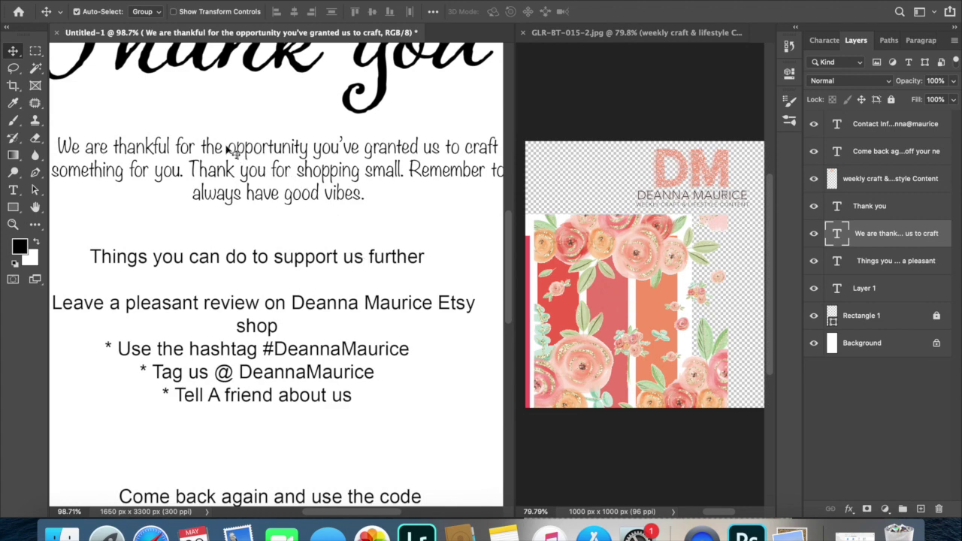
scroll(297, 218, down, 3)
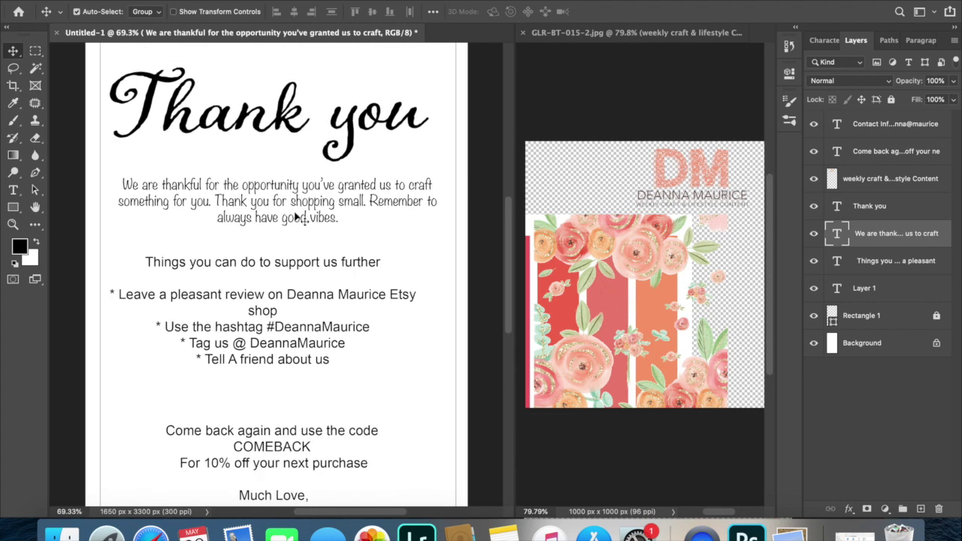
scroll(297, 218, down, 2)
scroll(301, 225, down, 3)
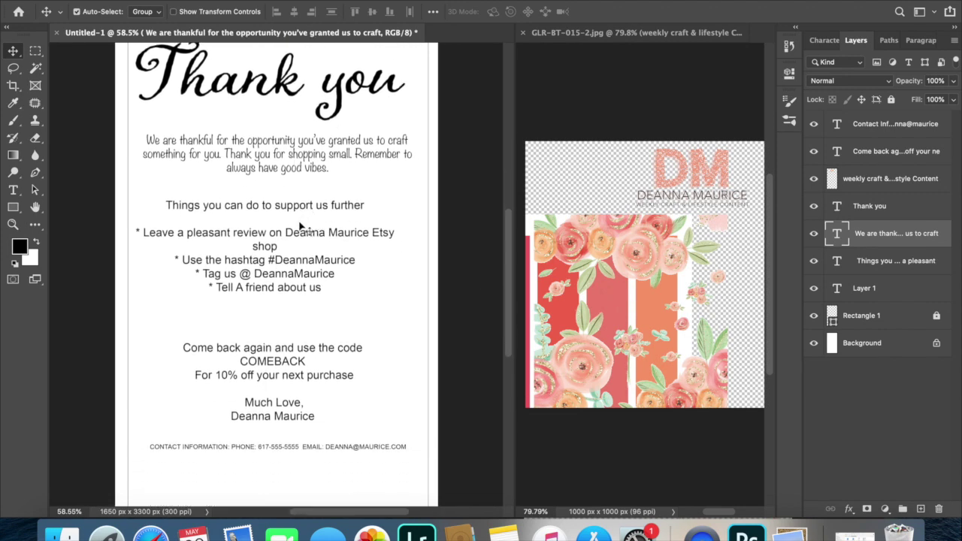
key(t)
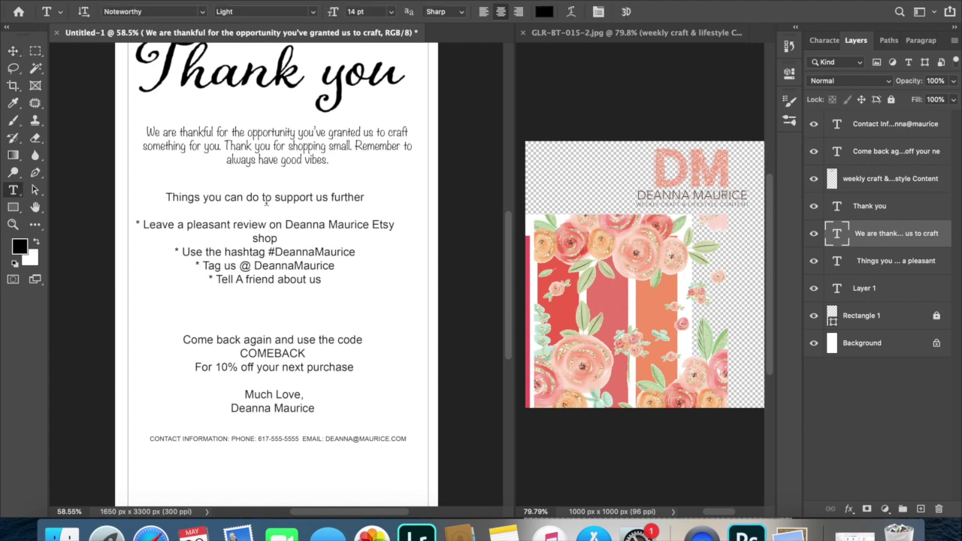
click(289, 196)
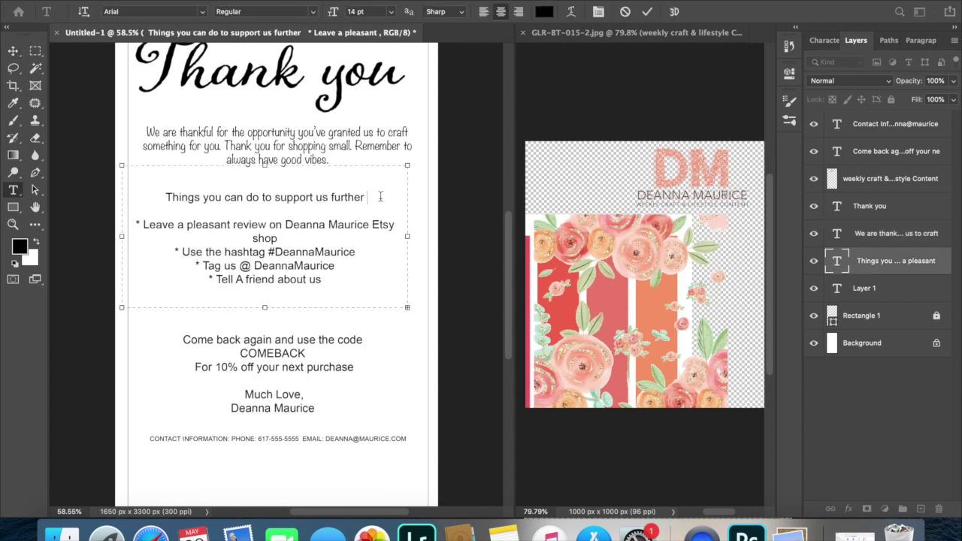
drag(368, 197, 140, 200)
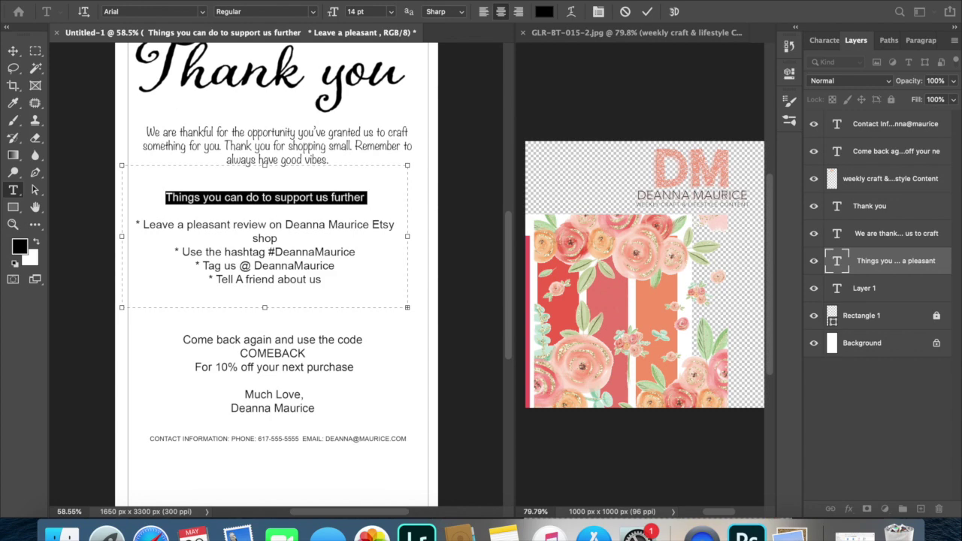
click(201, 12)
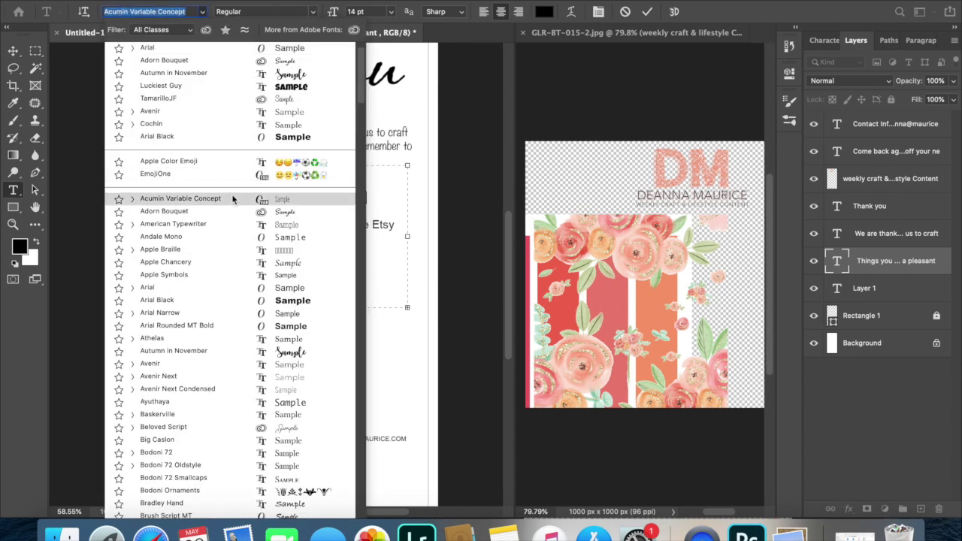
click(272, 225)
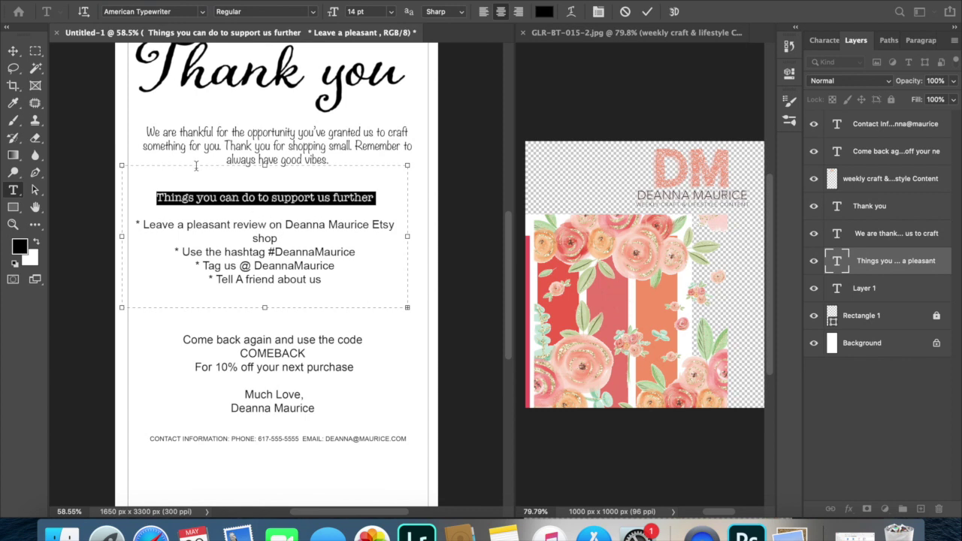
scroll(196, 165, up, 5)
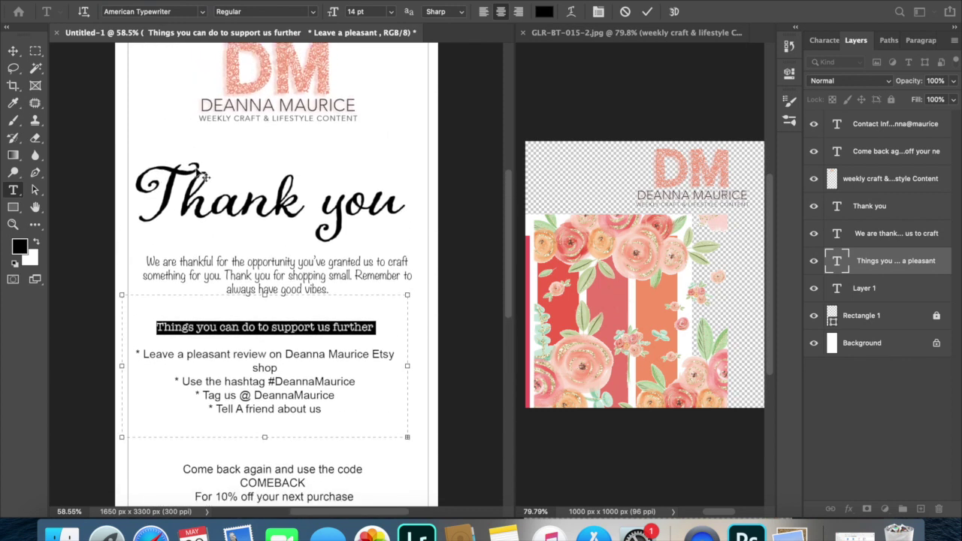
scroll(199, 173, down, 2)
scroll(199, 173, up, 1)
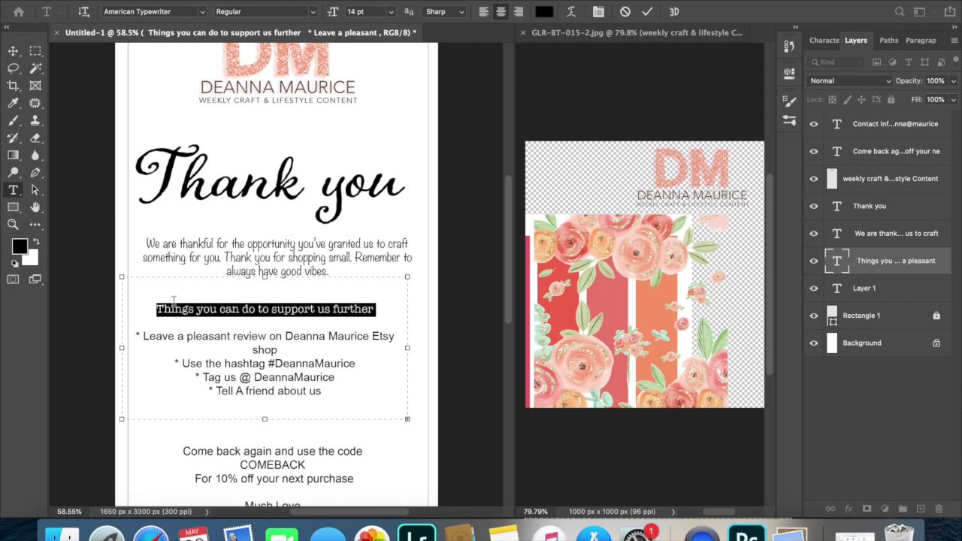
click(201, 11)
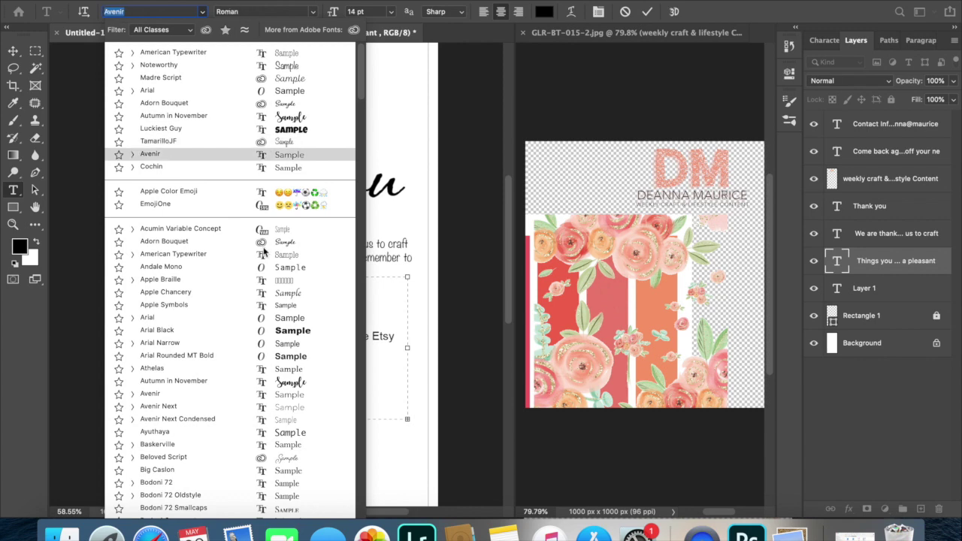
scroll(304, 417, down, 5)
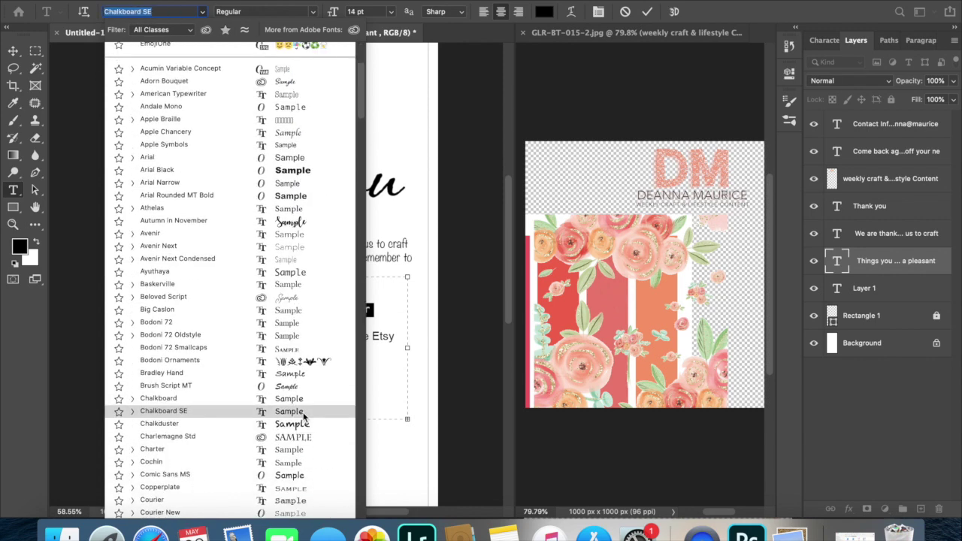
scroll(304, 416, down, 8)
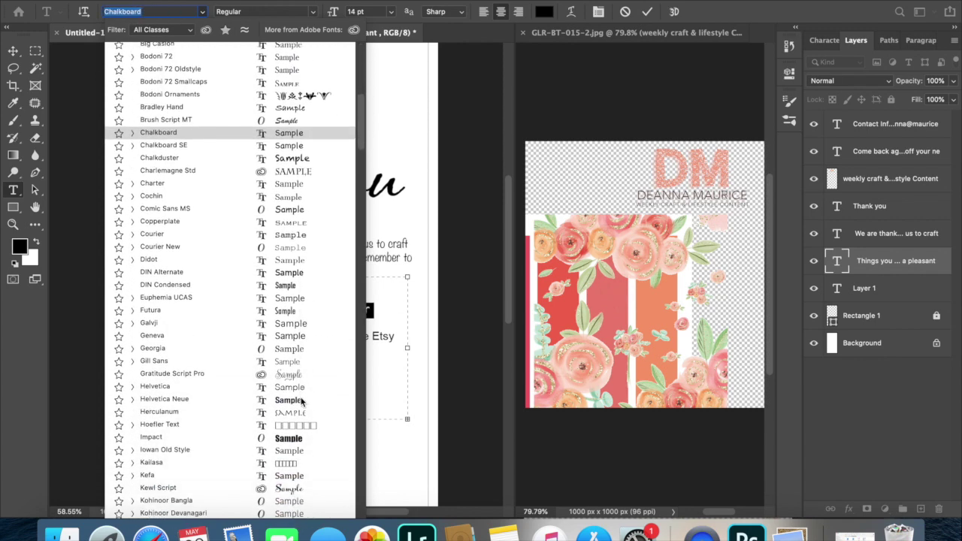
scroll(301, 402, down, 3)
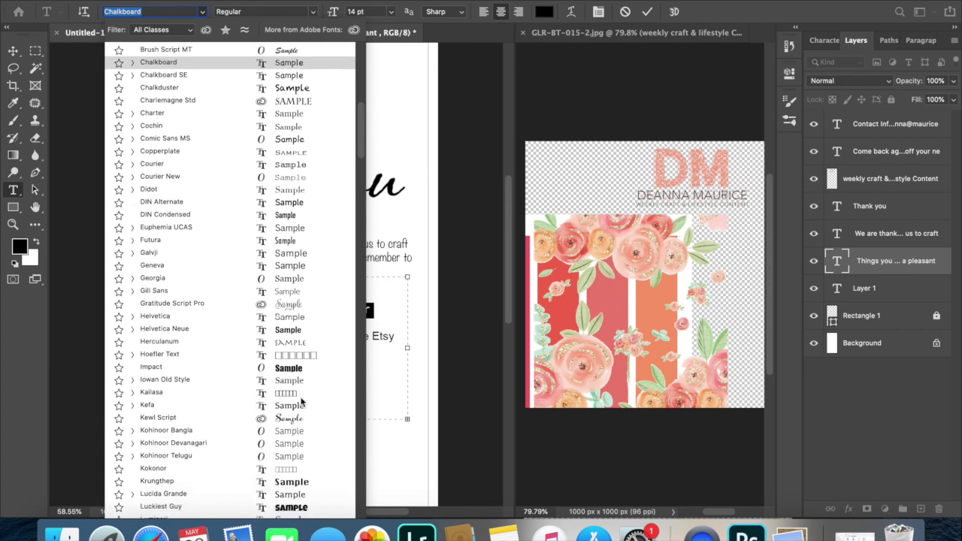
click(298, 419)
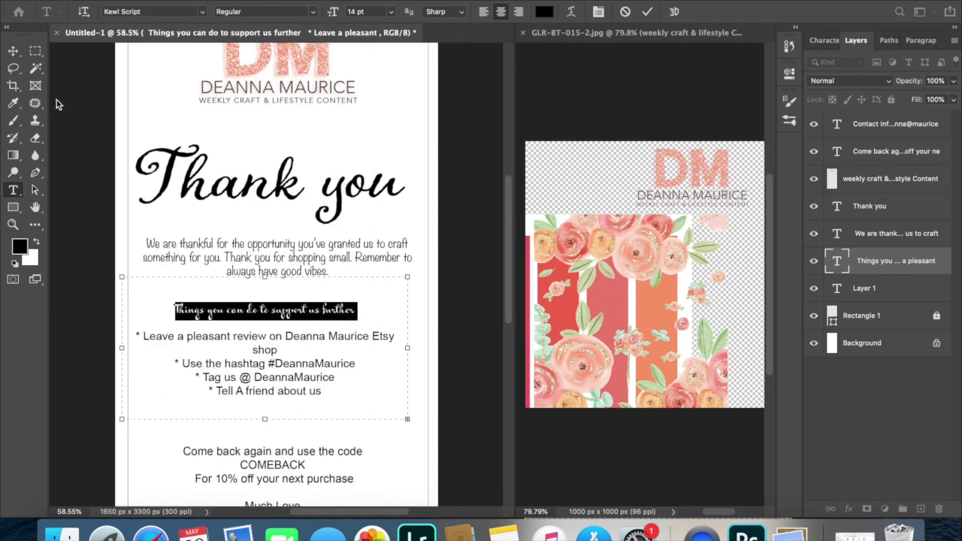
click(13, 50)
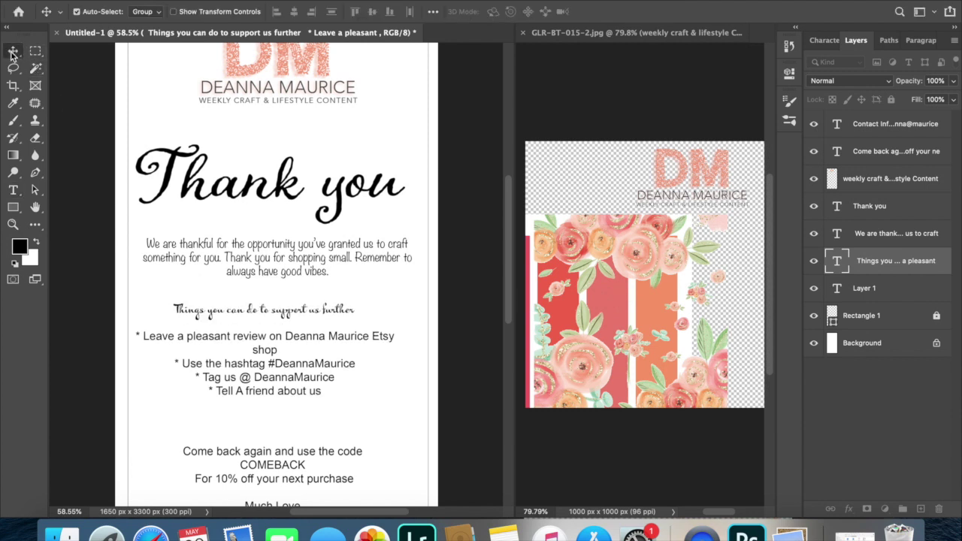
key(super+z)
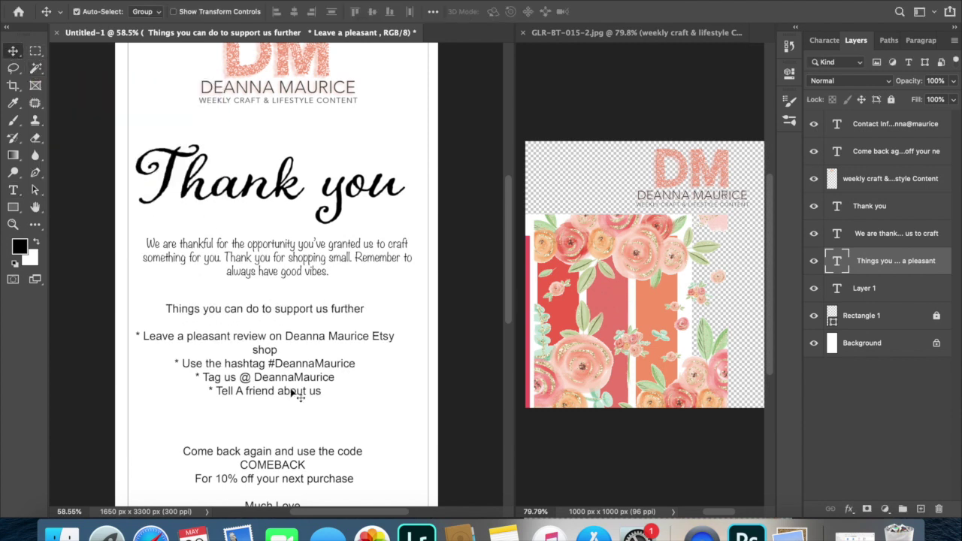
Set the 'Things you can do to support us further' line in Adorn Bouquet at 28 pt.
key(t)
click(257, 314)
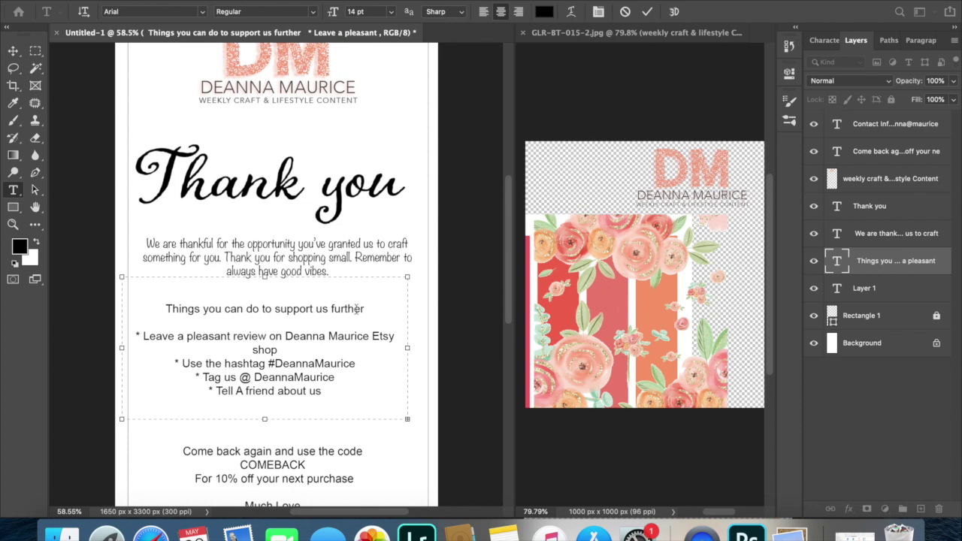
drag(367, 311, 136, 298)
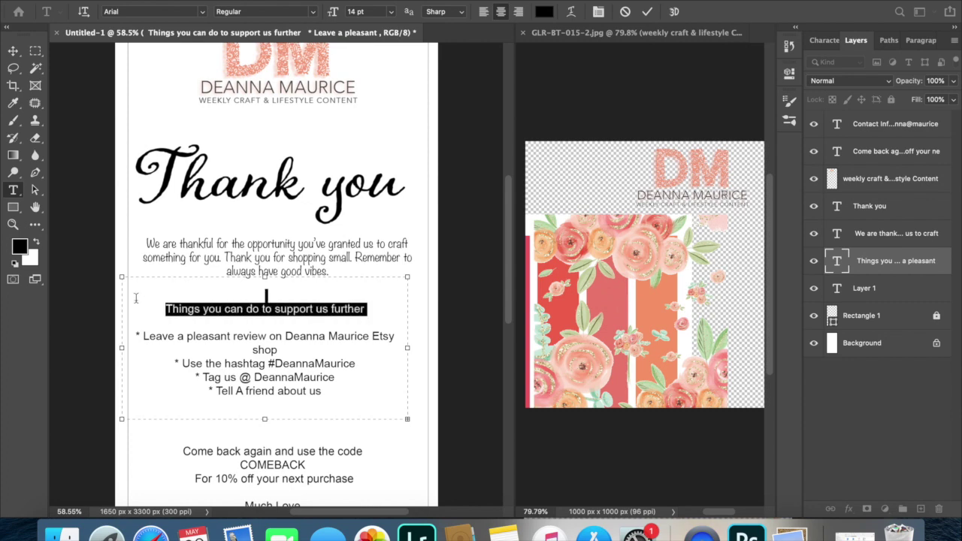
click(203, 11)
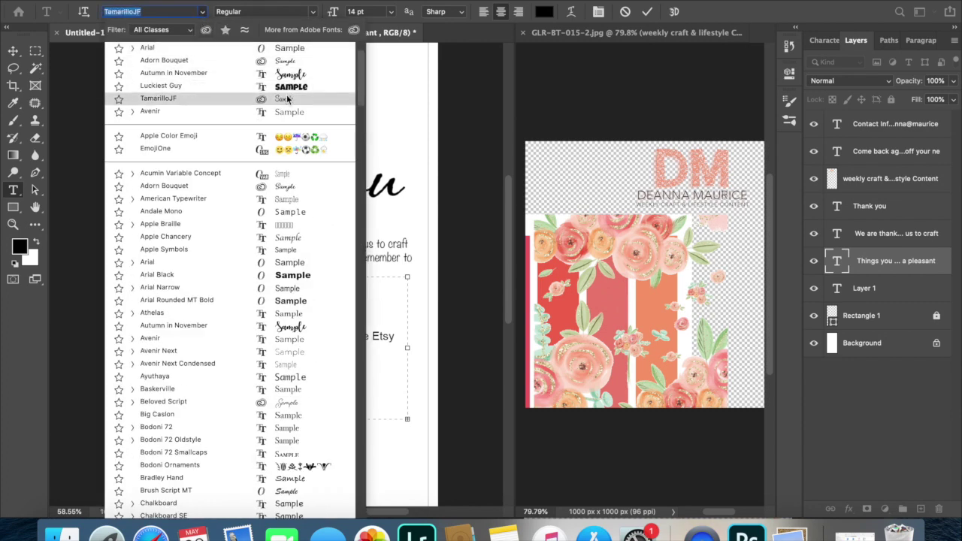
scroll(290, 99, up, 3)
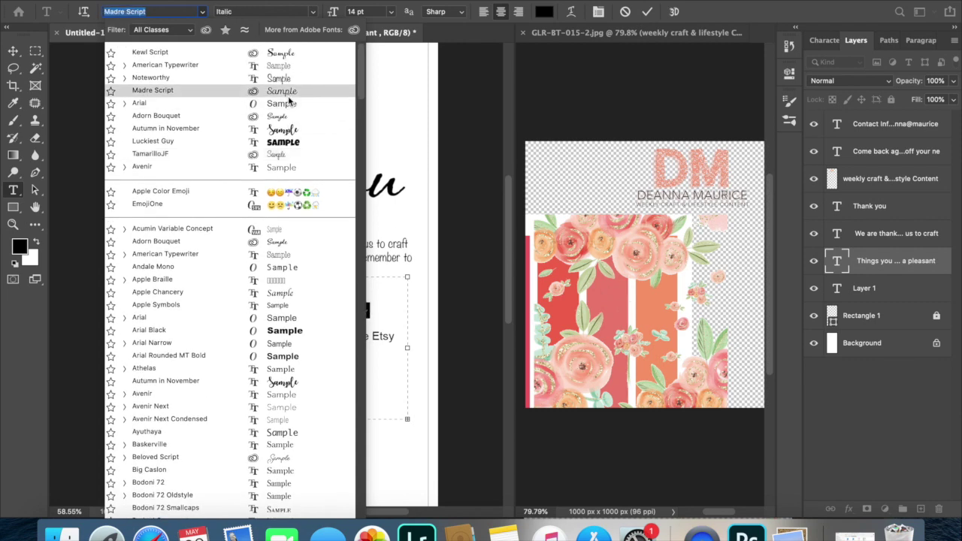
click(290, 118)
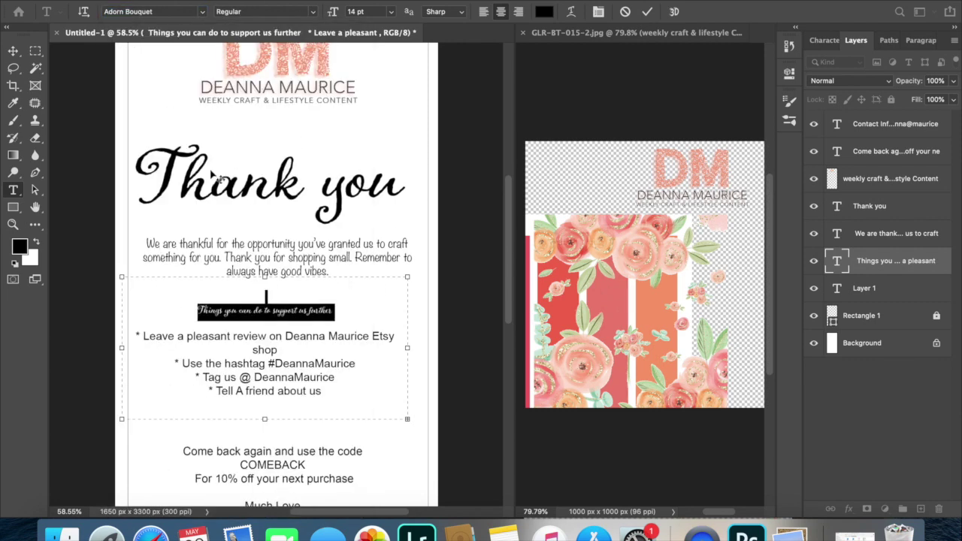
click(386, 12)
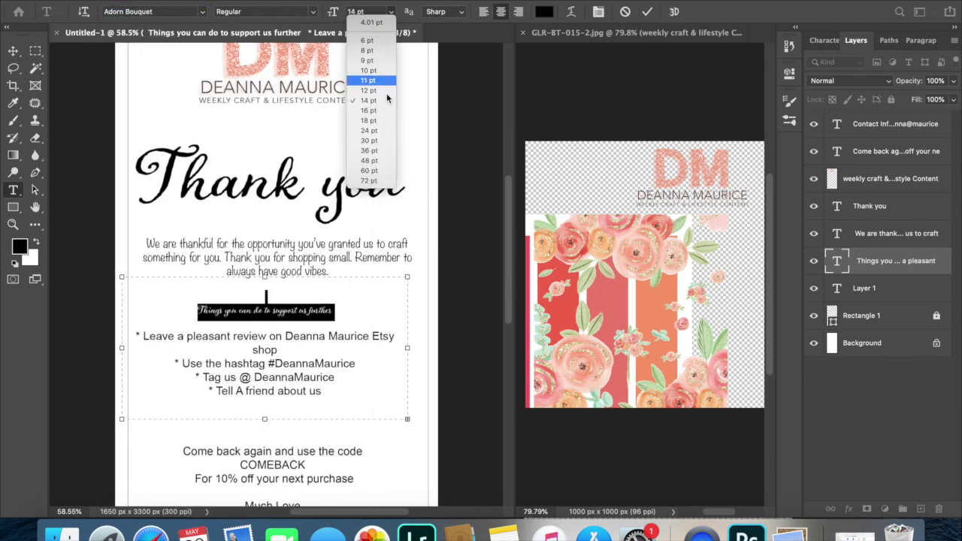
click(361, 122)
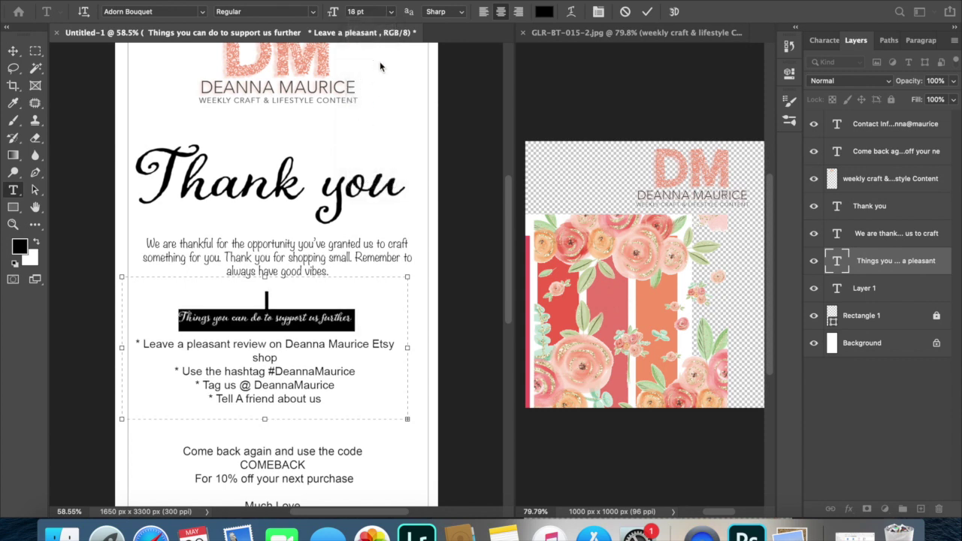
click(392, 12)
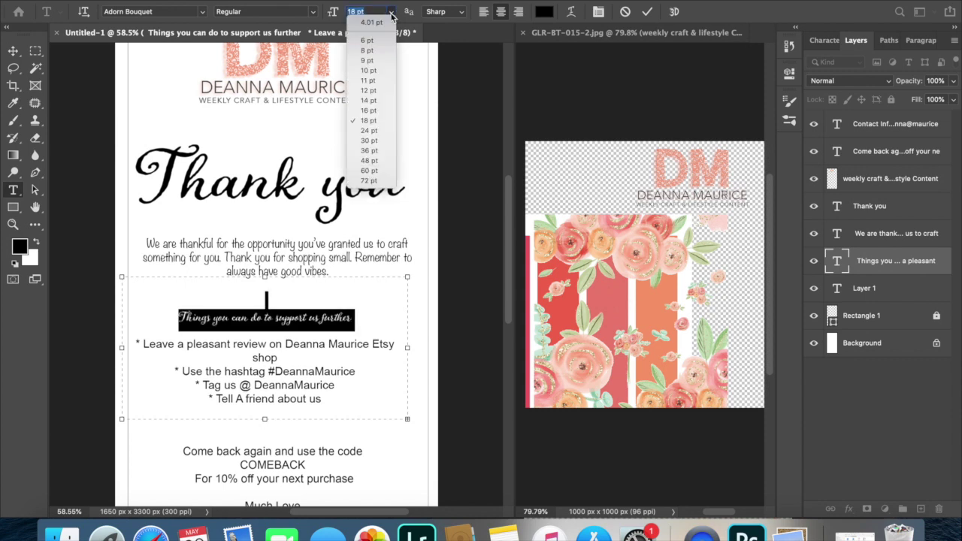
click(380, 151)
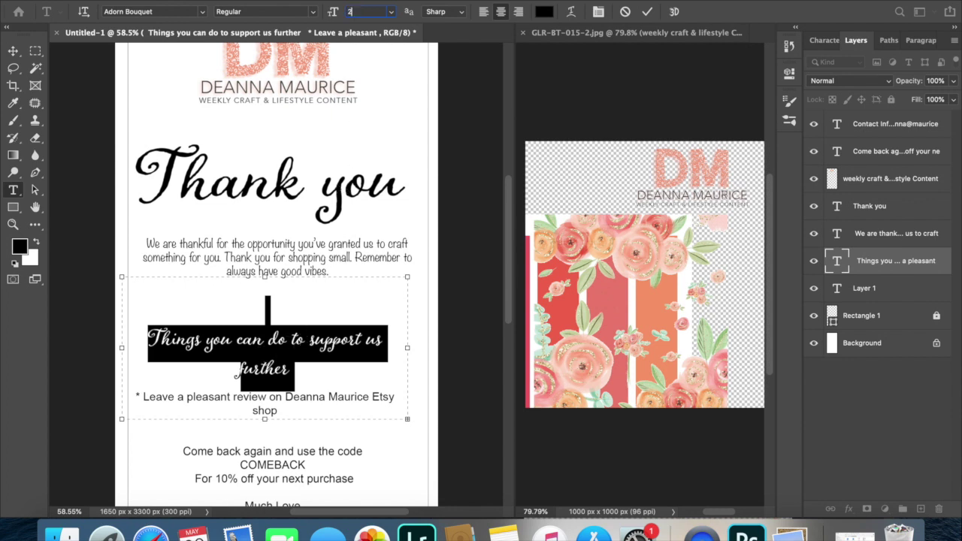
key(Return)
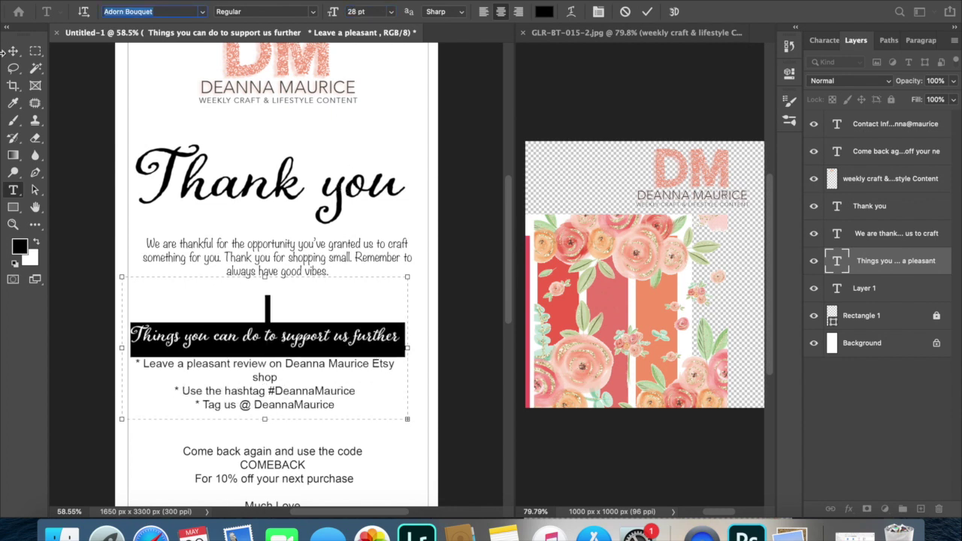
click(13, 50)
Nudge the support-us and Come back again blocks up slightly and make the bullet list's box taller.
drag(263, 342, 268, 322)
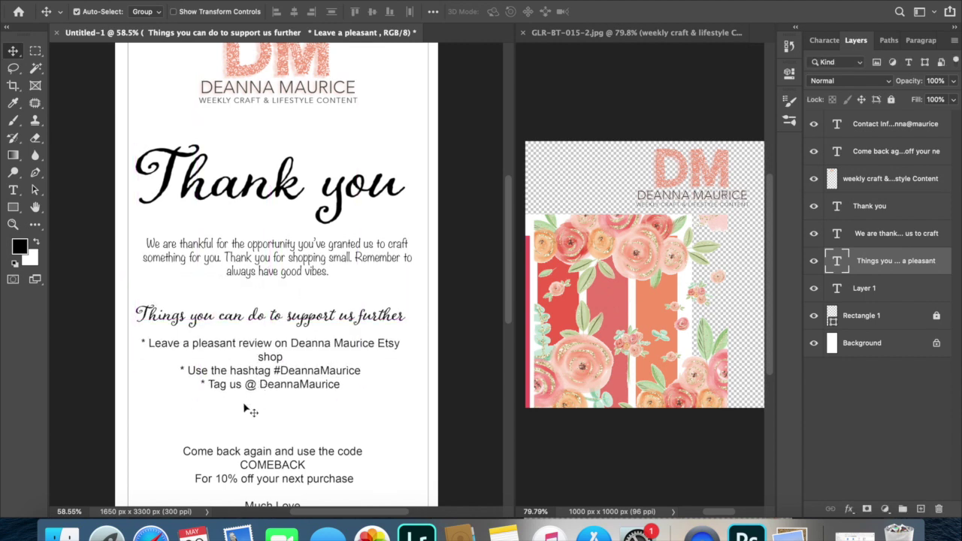
drag(250, 460, 250, 452)
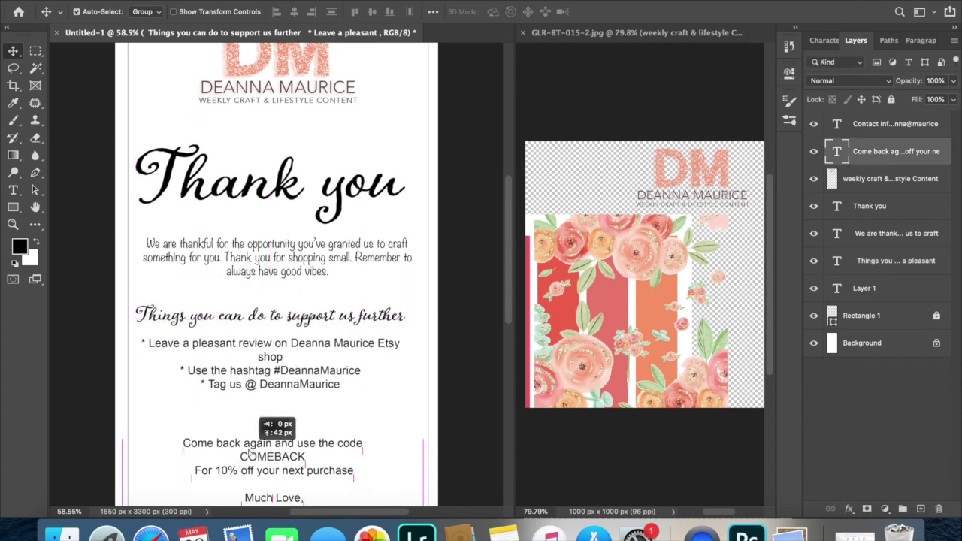
scroll(251, 451, down, 3)
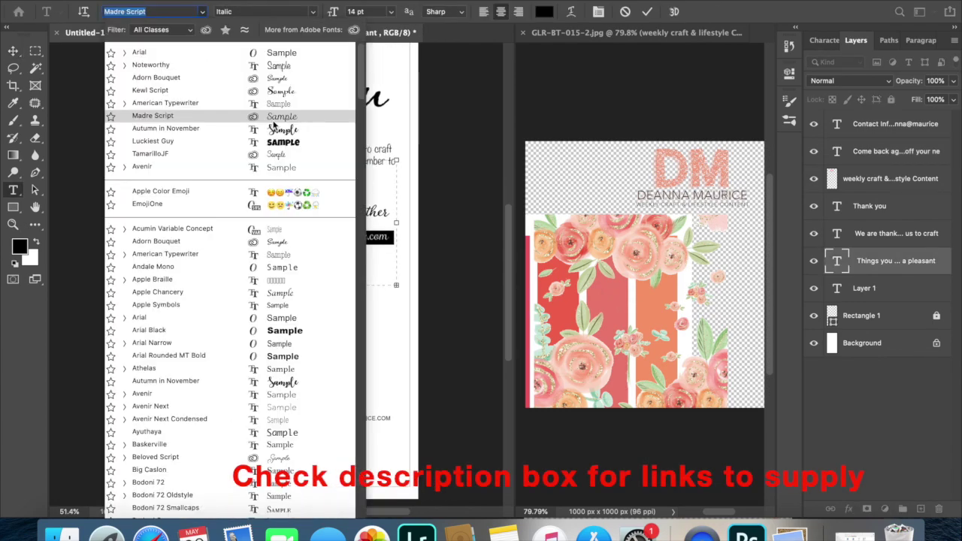
scroll(225, 301, down, 10)
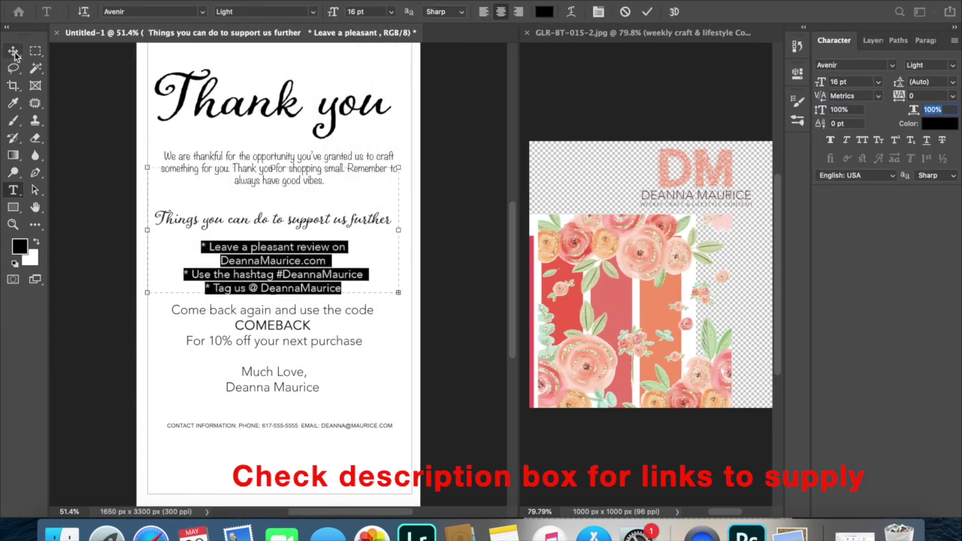
drag(272, 300, 270, 334)
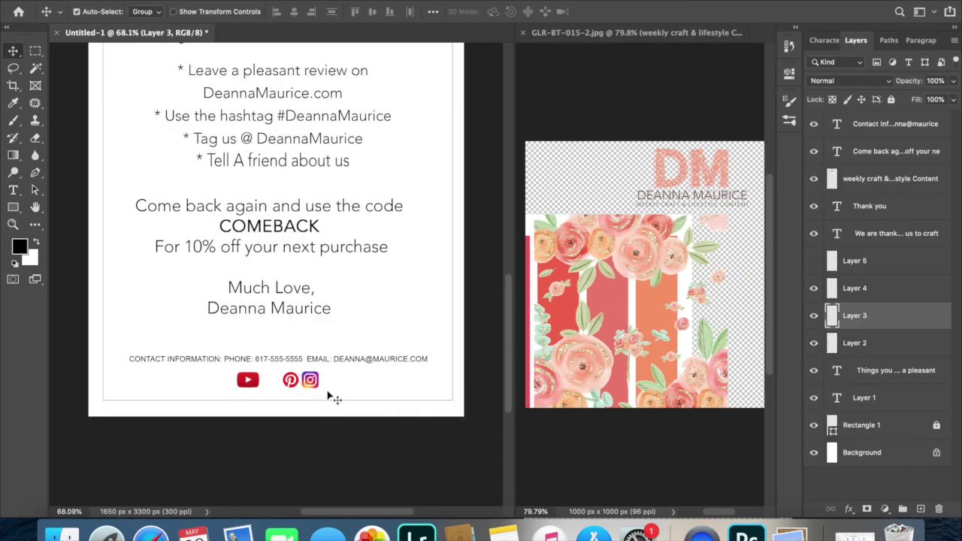
Move the Pinterest and Instagram icons beside YouTube and centre all three under the contact line.
drag(316, 394, 263, 381)
click(323, 391)
right_click(900, 285)
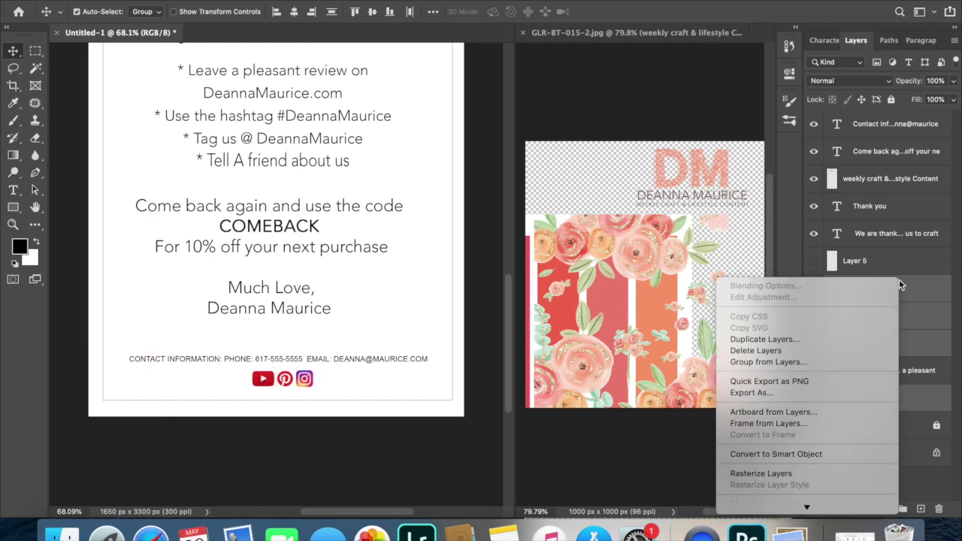
click(339, 387)
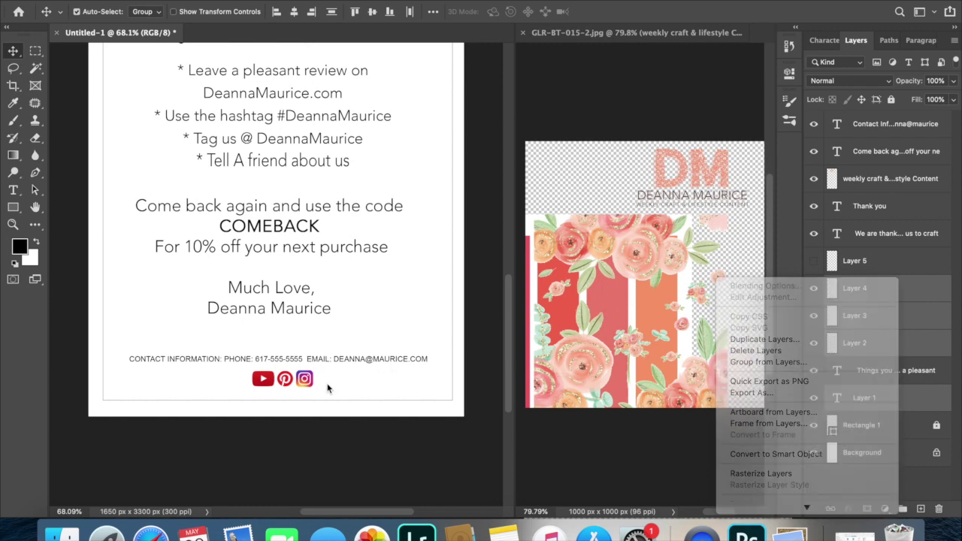
click(289, 400)
scroll(191, 319, down, 3)
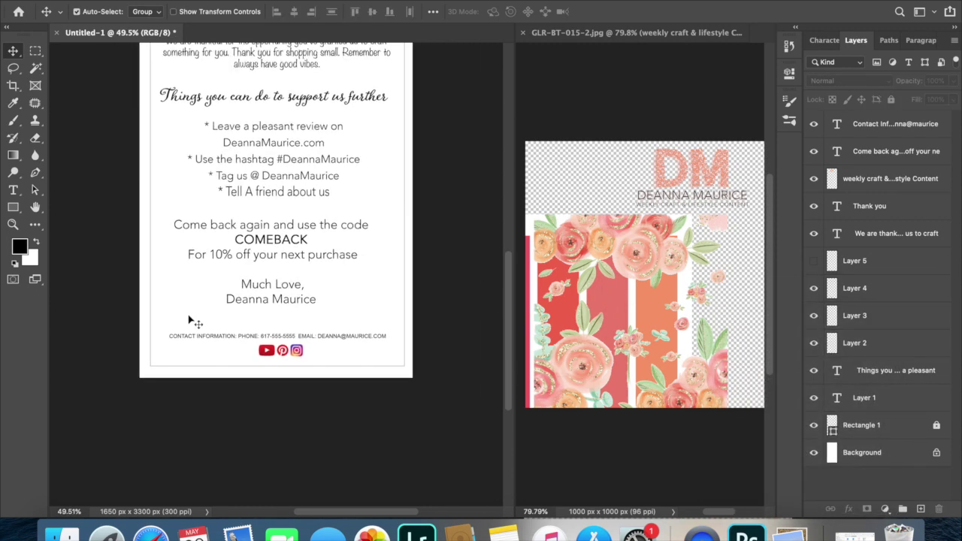
drag(290, 369, 259, 356)
click(374, 401)
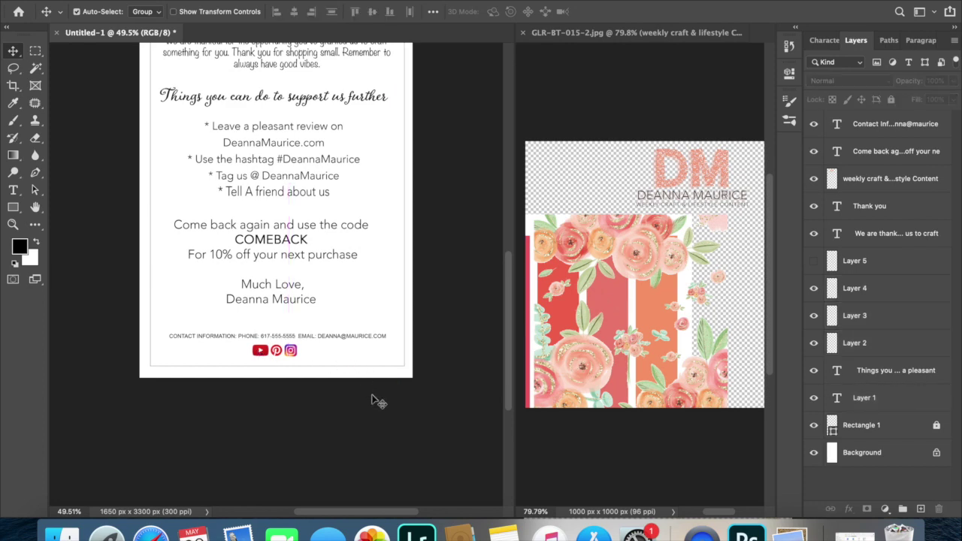
Nudge the Thank you heading slightly higher.
scroll(375, 311, up, 5)
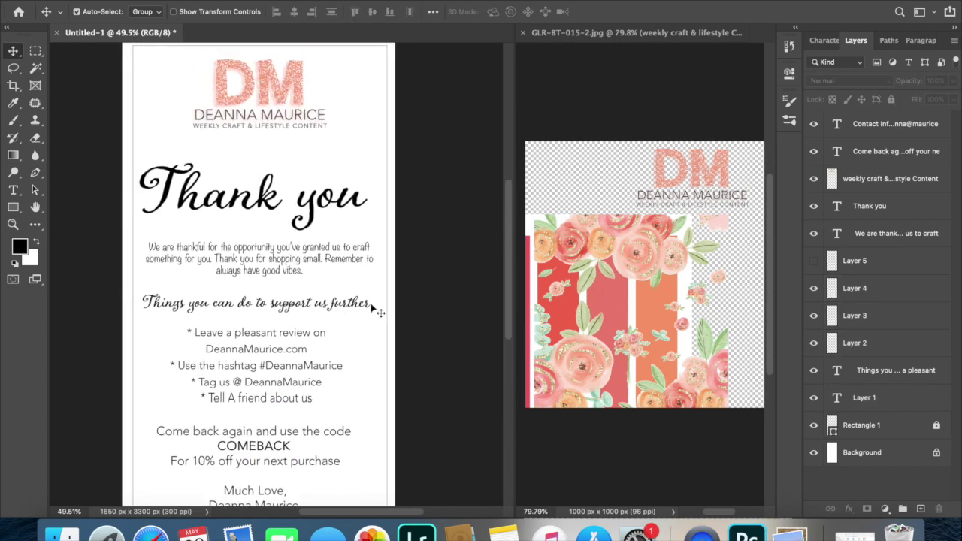
scroll(373, 311, down, 2)
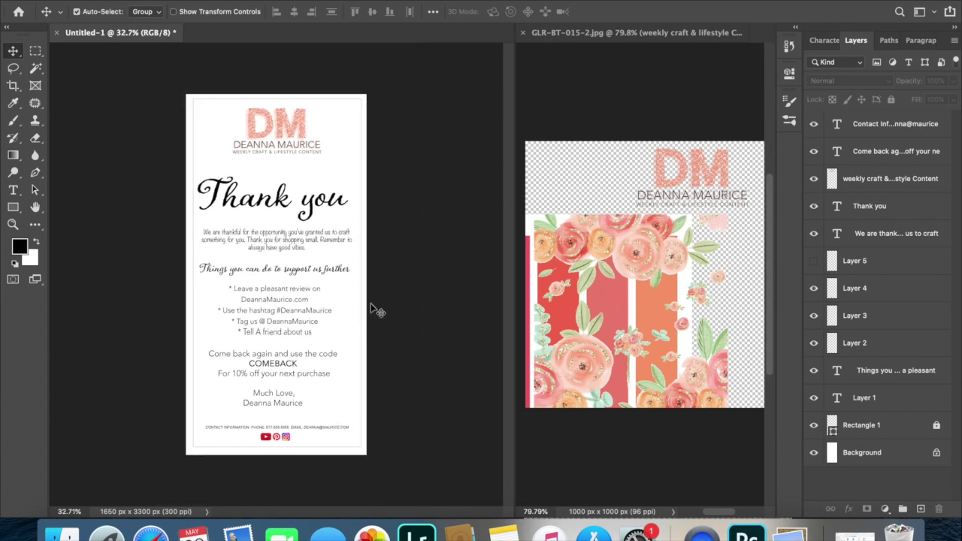
click(291, 197)
drag(291, 197, 296, 196)
Copy the floral artwork from GLR-BT into the card, enlarge it to about 236%, and move it to the bottom.
click(609, 254)
drag(612, 256, 224, 112)
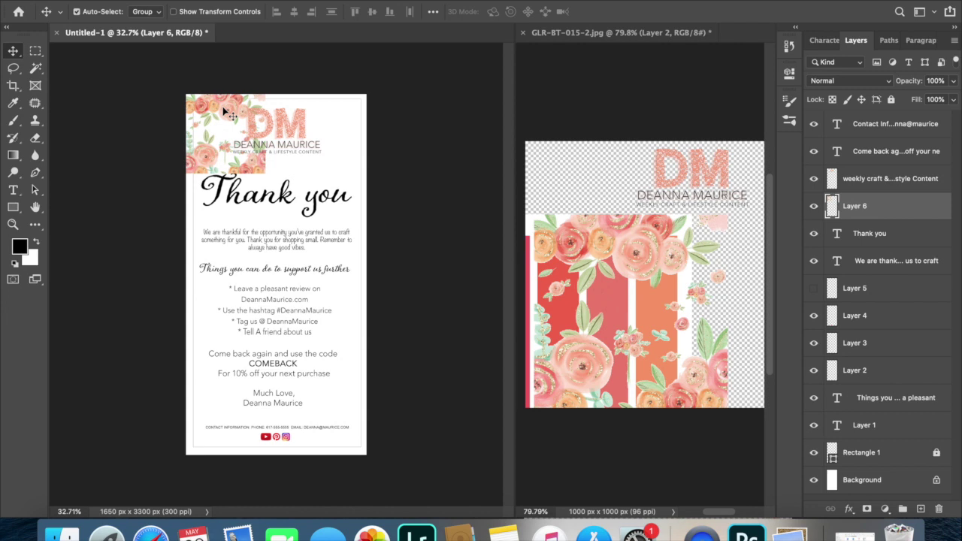
key(super+t)
drag(264, 173, 390, 261)
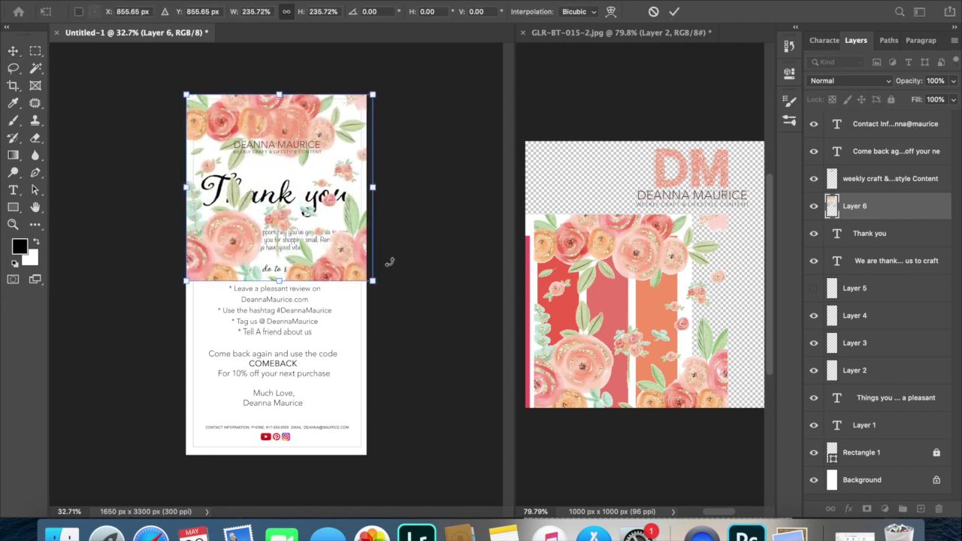
key(Return)
drag(348, 257, 342, 439)
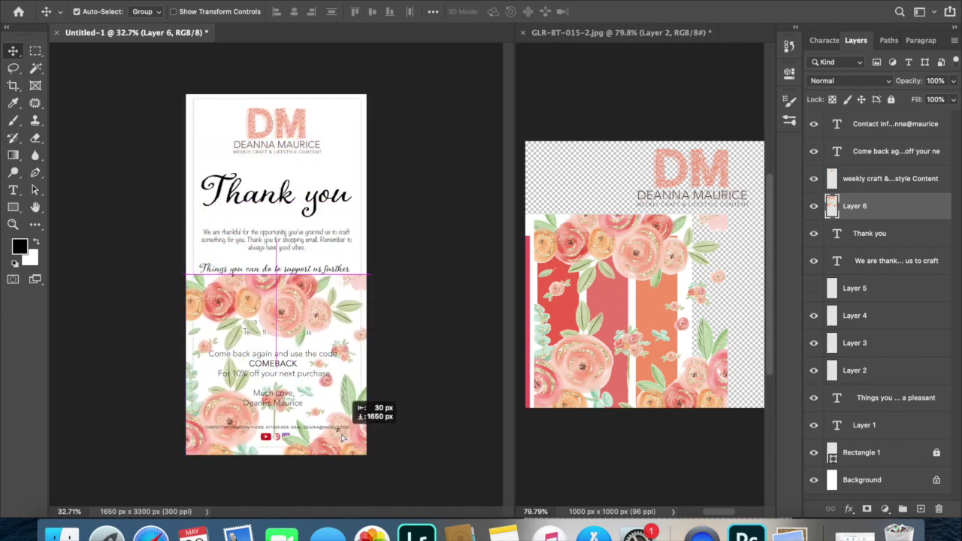
drag(341, 434, 341, 432)
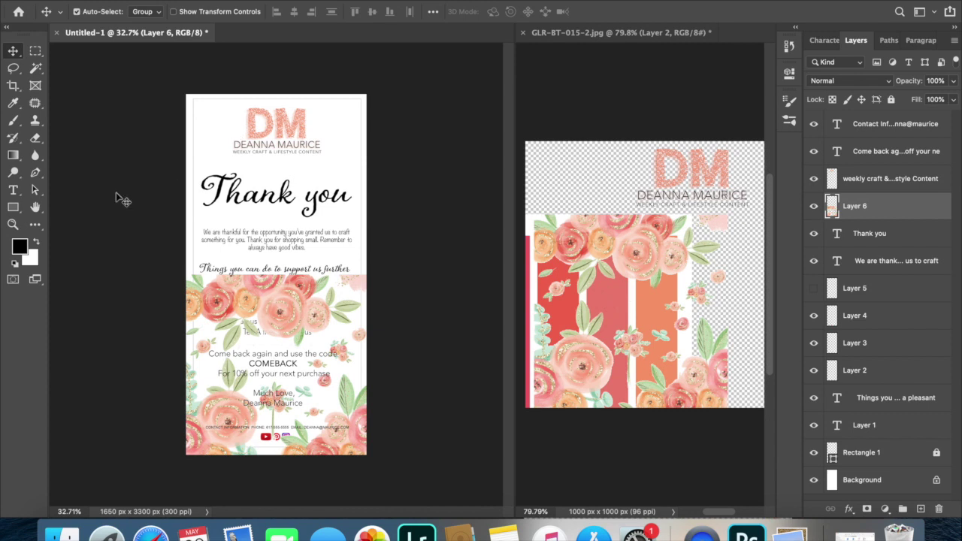
click(34, 51)
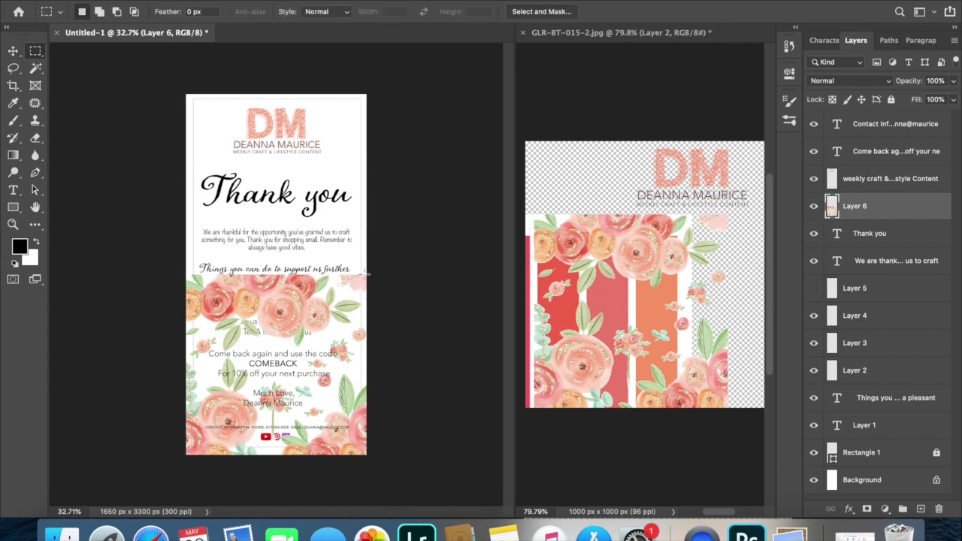
Marquee-select the upper part of the flower layer and cut it away.
drag(385, 250, 130, 363)
click(135, 31)
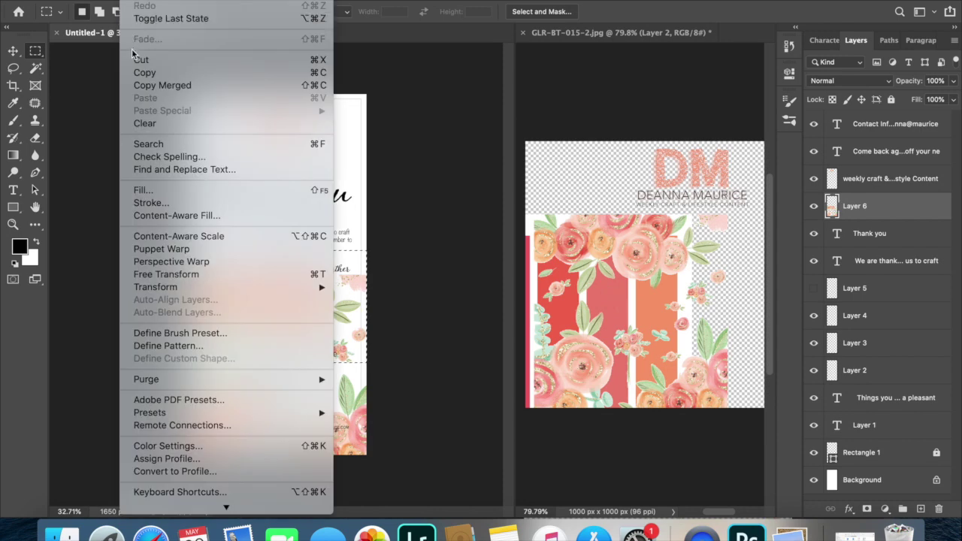
click(140, 60)
click(13, 51)
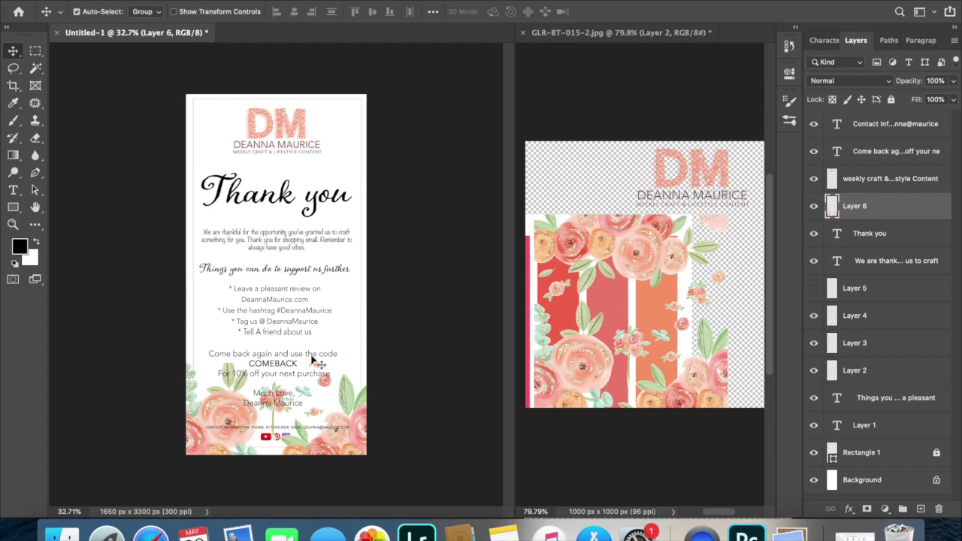
Raise the flower layer to the top and erase flowers over the closing message with a 178 px soft eraser.
scroll(314, 361, up, 5)
scroll(314, 353, down, 8)
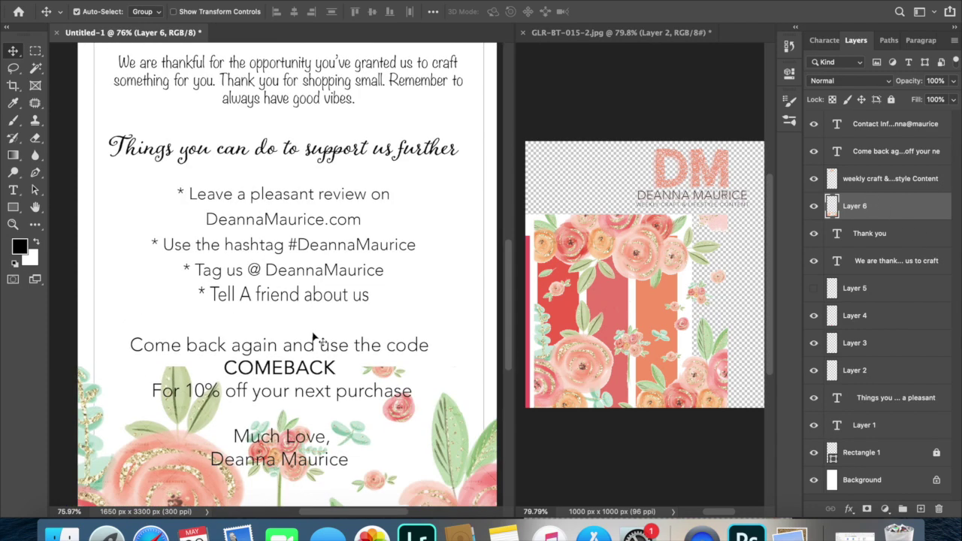
scroll(314, 336, up, 1)
scroll(315, 338, right, 1)
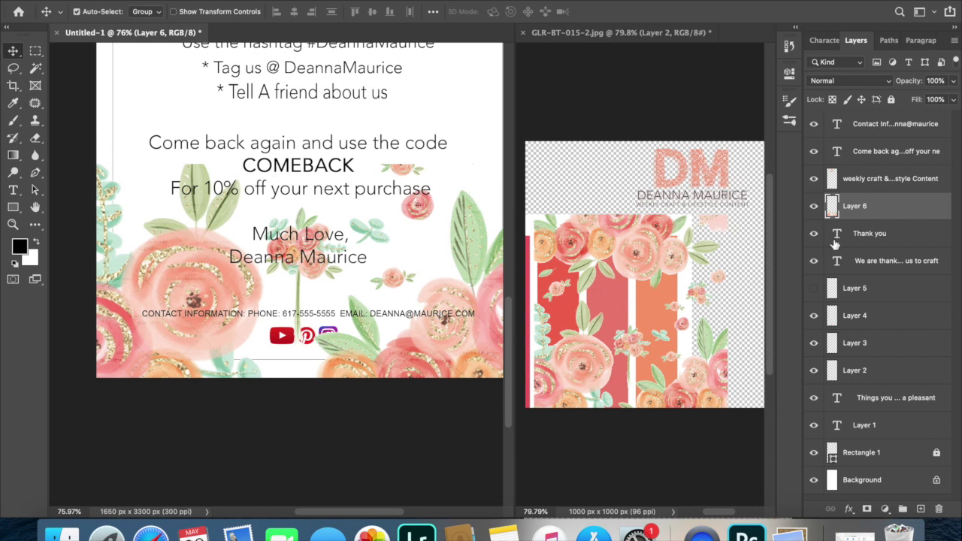
drag(881, 209, 844, 126)
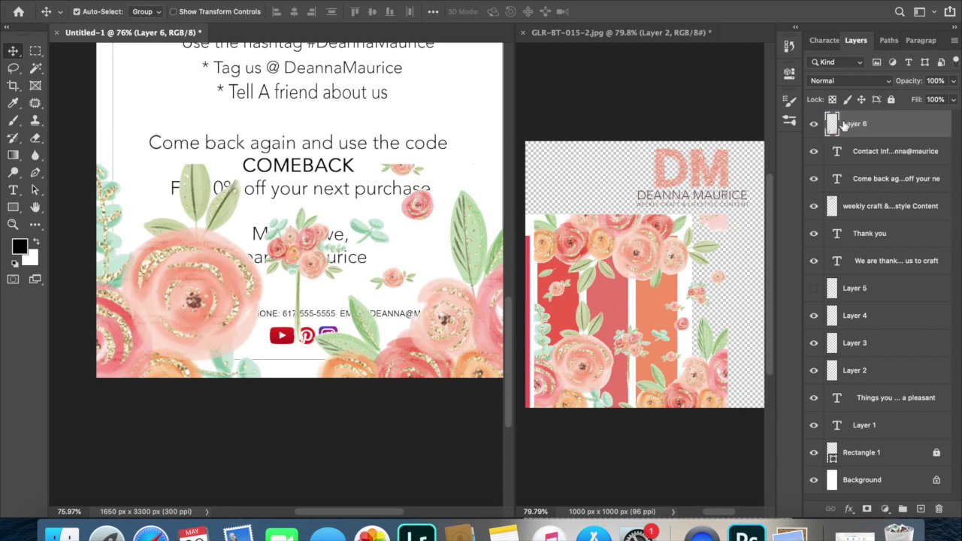
key(e)
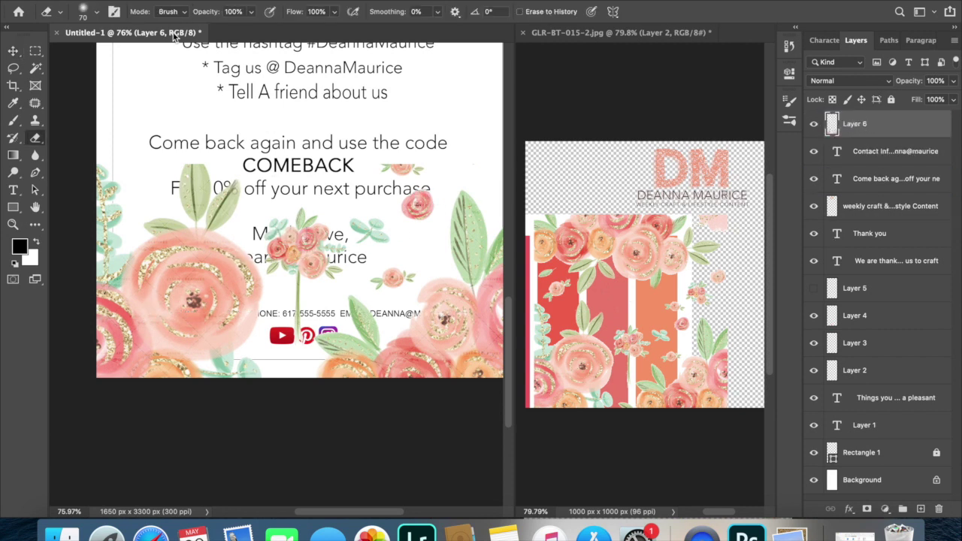
click(97, 12)
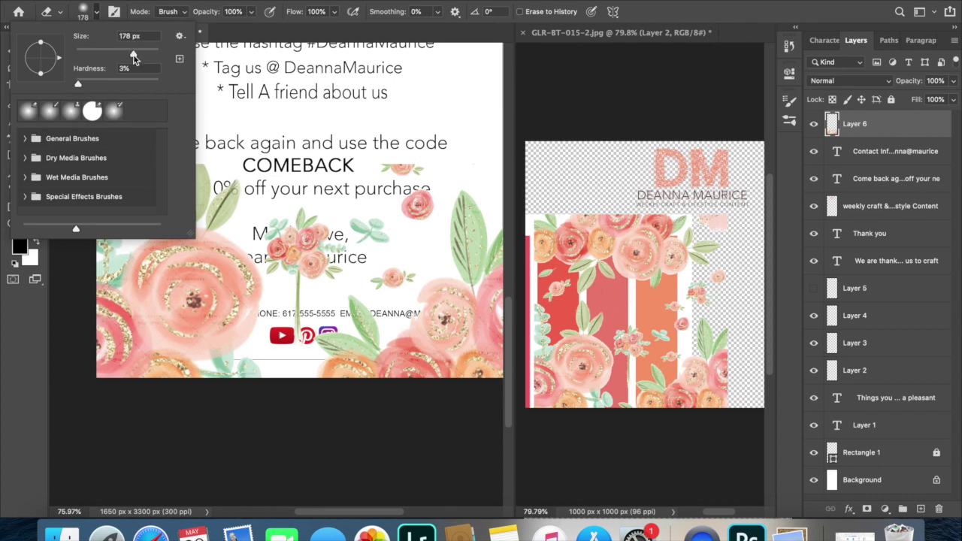
mouse_move(418, 202)
mouse_down()
mouse_move(404, 167)
mouse_move(417, 228)
mouse_move(434, 183)
mouse_move(375, 282)
mouse_move(408, 268)
mouse_move(375, 269)
mouse_move(302, 209)
mouse_move(324, 256)
mouse_move(321, 283)
mouse_move(397, 177)
mouse_move(370, 240)
mouse_move(344, 209)
mouse_move(317, 240)
mouse_move(289, 335)
mouse_move(305, 276)
mouse_move(284, 211)
mouse_move(273, 250)
mouse_move(286, 284)
mouse_move(291, 201)
mouse_up()
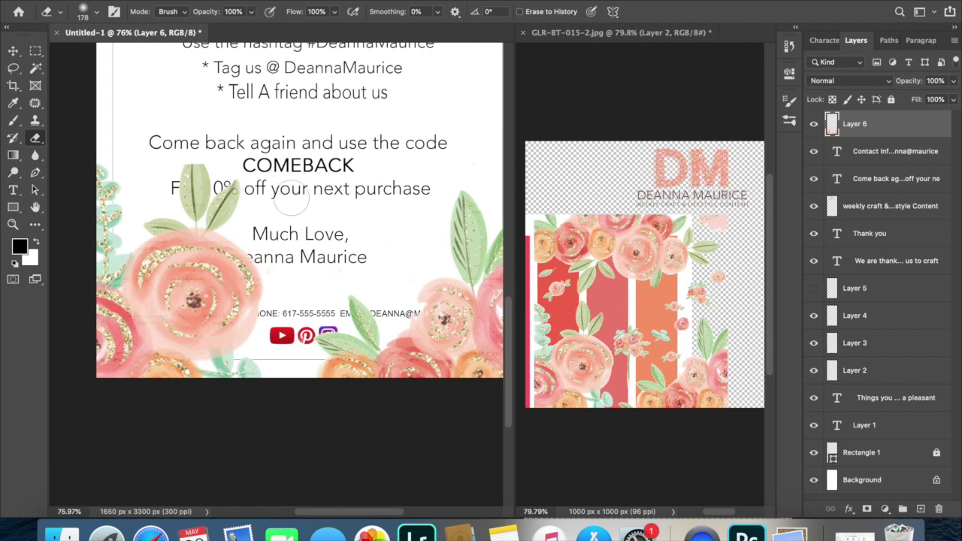
Move the flower layer below the text layers and fit the card on screen.
click(12, 52)
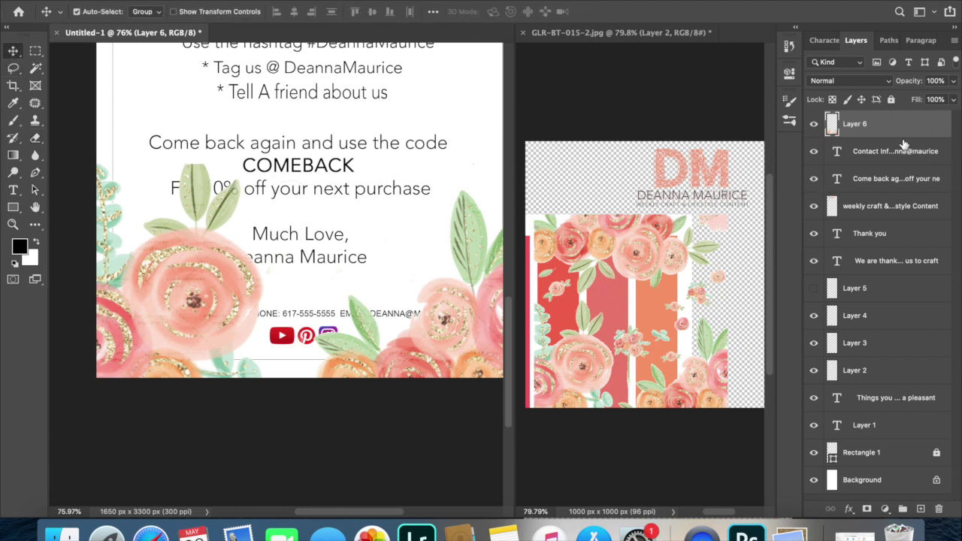
drag(901, 138, 895, 443)
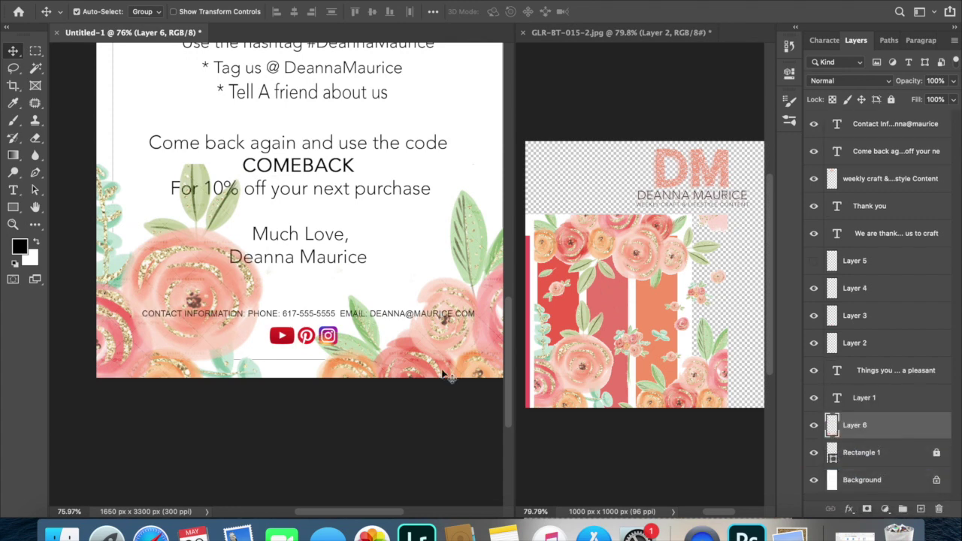
key(super+0)
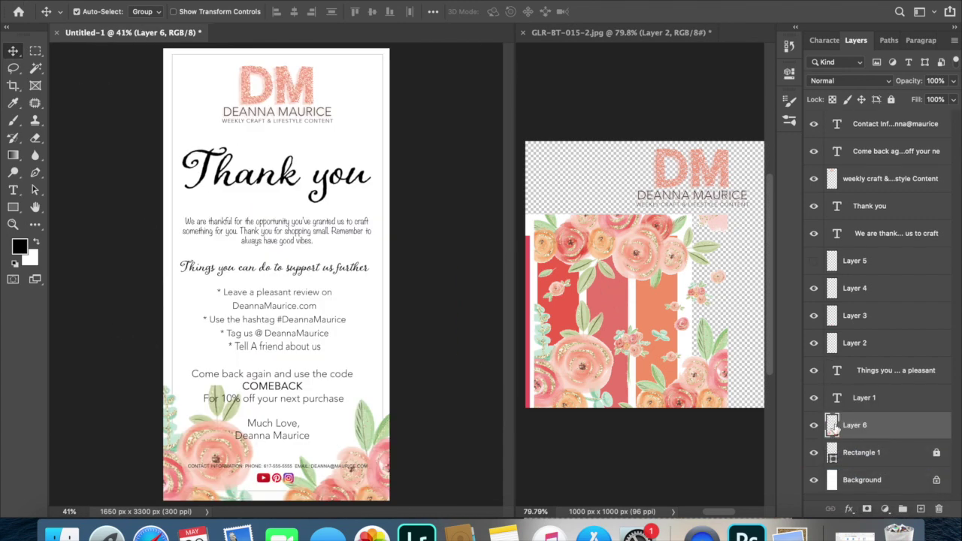
Erase the flowers at the card's bottom-right.
key(e)
mouse_move(384, 443)
mouse_down()
mouse_move(369, 458)
mouse_move(346, 451)
mouse_move(297, 481)
mouse_move(286, 466)
mouse_up()
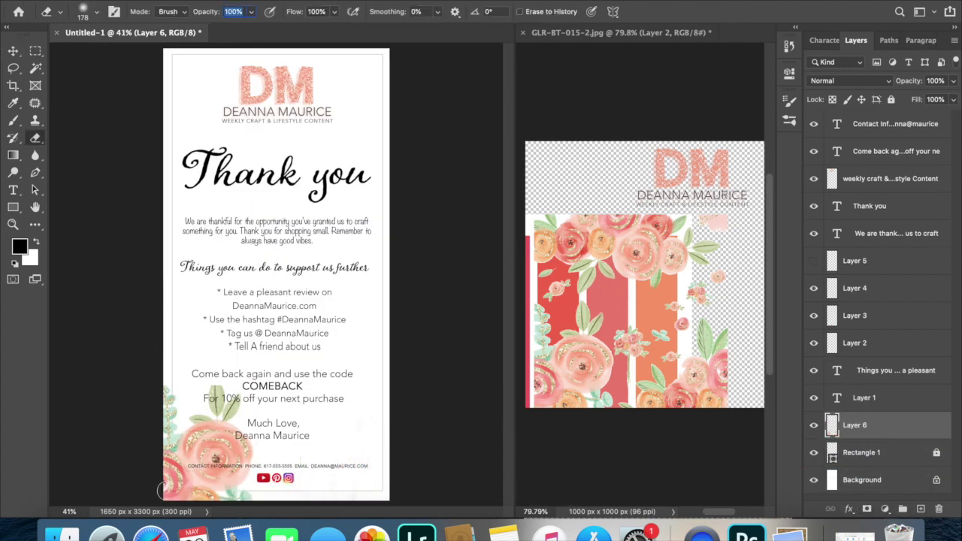
key(v)
key(t)
Tilt the flower layer by about -5 degrees.
click(517, 326)
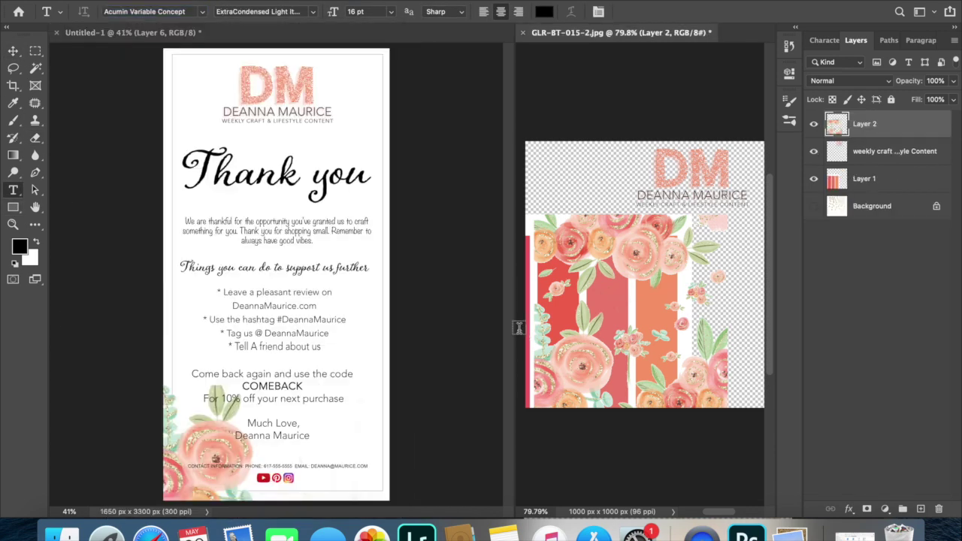
key(v)
click(178, 485)
key(super+t)
drag(401, 267, 234, 425)
key(Return)
Duplicate the flowers, move the copy to the card's top, and stack it below the first flowers.
key(alt+])
key(ctrl+shift+alt+n)
drag(379, 444, 391, 82)
drag(854, 397, 851, 470)
Move the Thank you heading lower and adjust the top flower garland's position.
scroll(233, 157, up, 3)
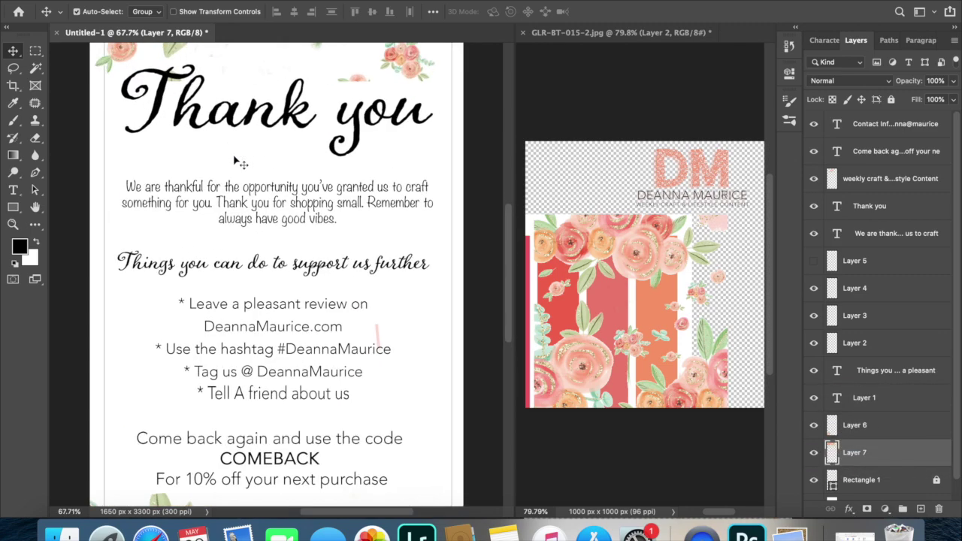
scroll(263, 225, up, 5)
drag(286, 221, 290, 301)
drag(293, 412, 293, 436)
drag(308, 218, 312, 226)
scroll(319, 242, down, 1)
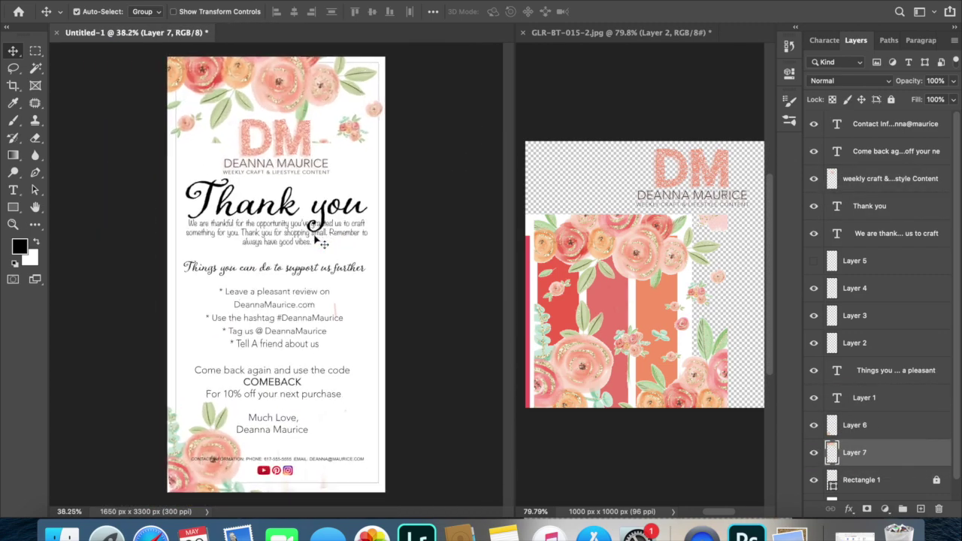
scroll(321, 243, up, 3)
Erase the small flower at the left edge and reposition the top garland.
key(e)
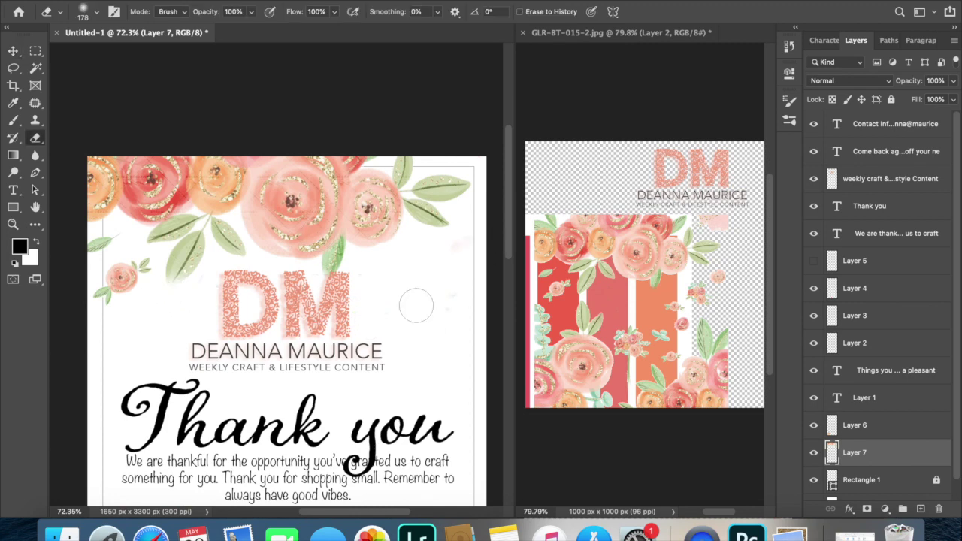
mouse_move(136, 289)
mouse_down()
mouse_move(105, 250)
mouse_move(113, 290)
mouse_move(120, 286)
mouse_up()
key(v)
drag(278, 231, 277, 231)
Flip the flower layer horizontally, move it to the bottom-right corner, and raise the DM logo slightly.
click(124, 2)
mouse_move(225, 279)
click(498, 489)
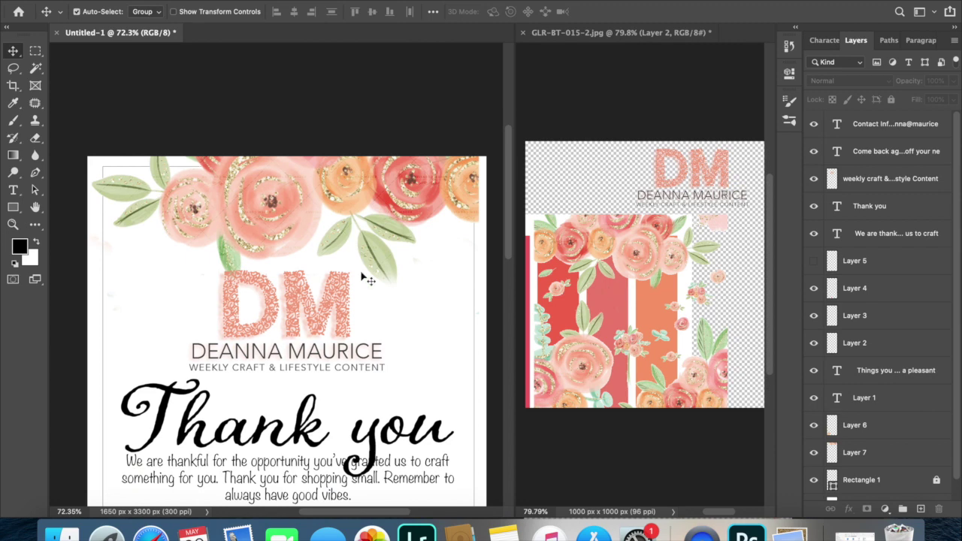
key(super+0)
key(alt+bracketright)
key(alt+bracketright)
click(124, 3)
mouse_move(225, 286)
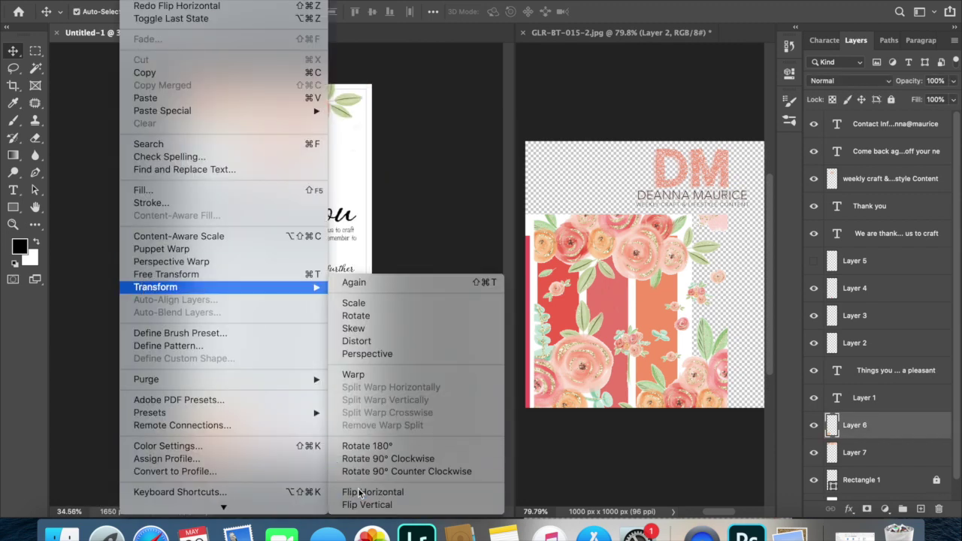
click(359, 491)
drag(353, 451, 316, 391)
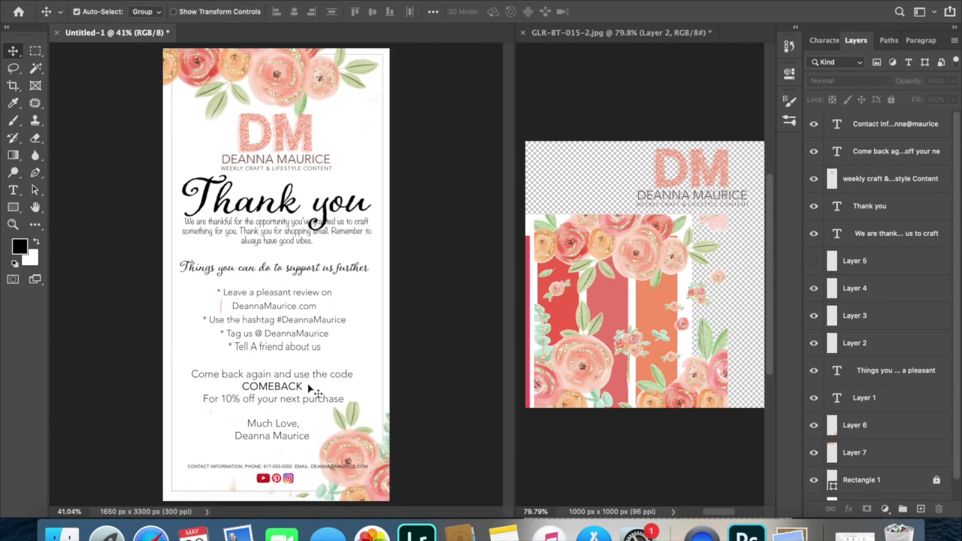
drag(291, 140, 289, 112)
Fade the top and bottom flower layers to 32% opacity.
key(x)
right_click(120, 53)
click(139, 62)
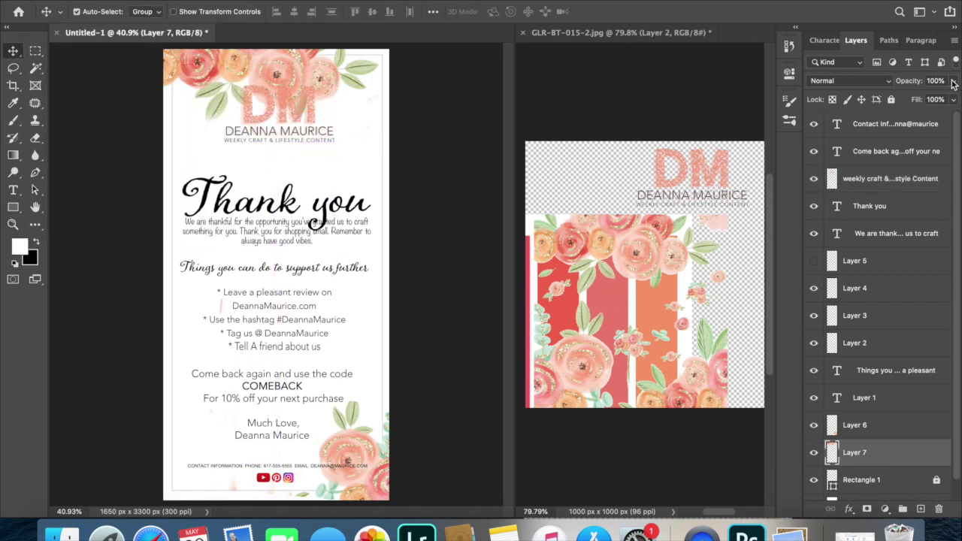
drag(952, 82, 911, 100)
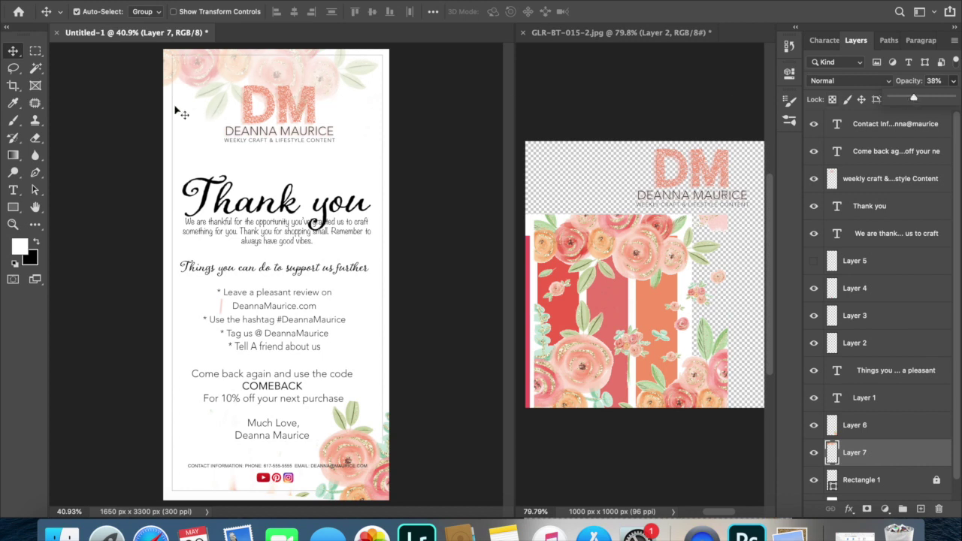
click(192, 146)
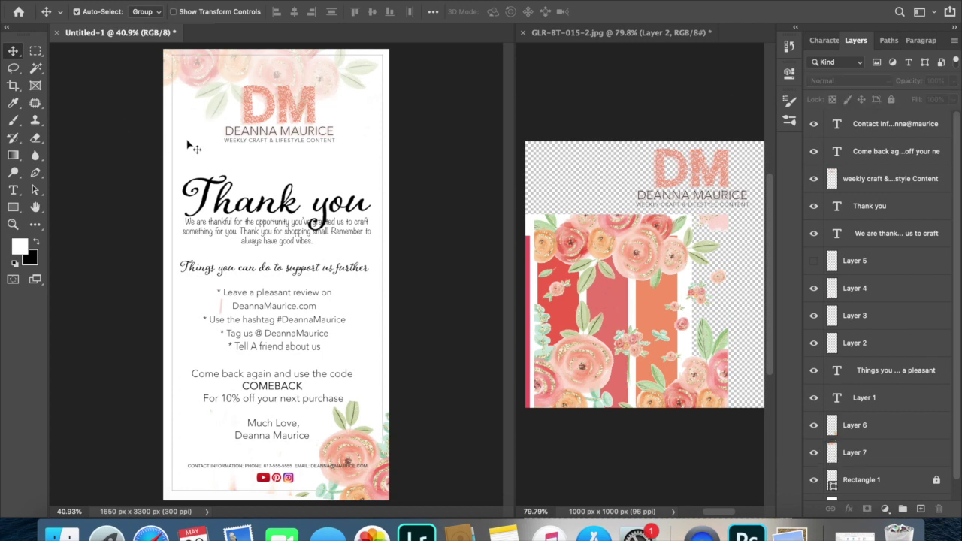
click(373, 485)
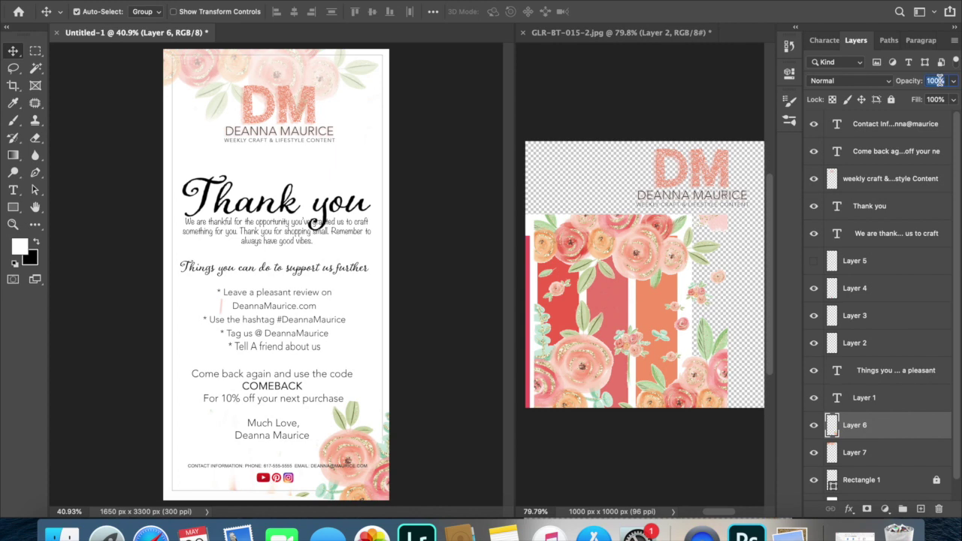
text(32)
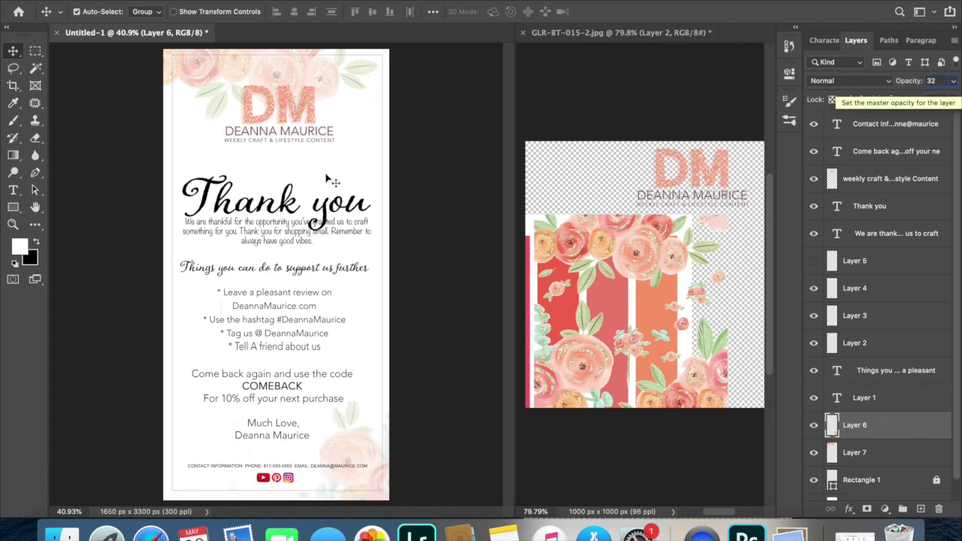
Raise the DEANNA MAURICE logo slightly and move the text block and icons up.
click(144, 224)
drag(284, 138, 287, 129)
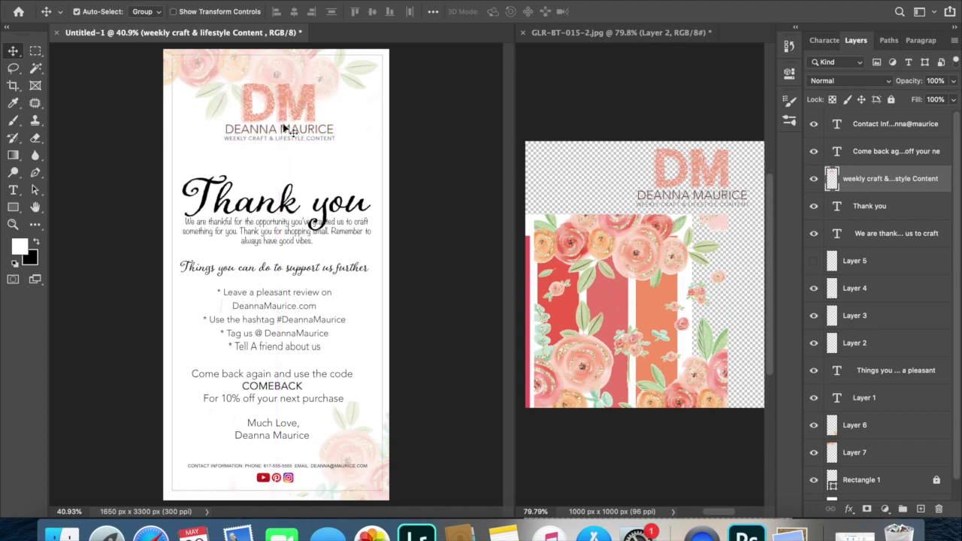
drag(280, 214, 273, 299)
key(super+z)
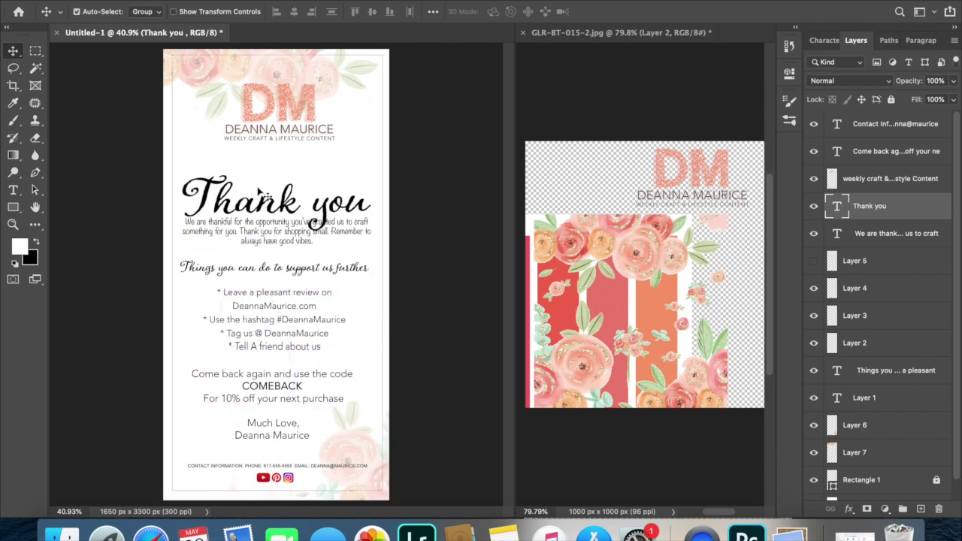
drag(258, 165, 288, 489)
drag(276, 374, 286, 332)
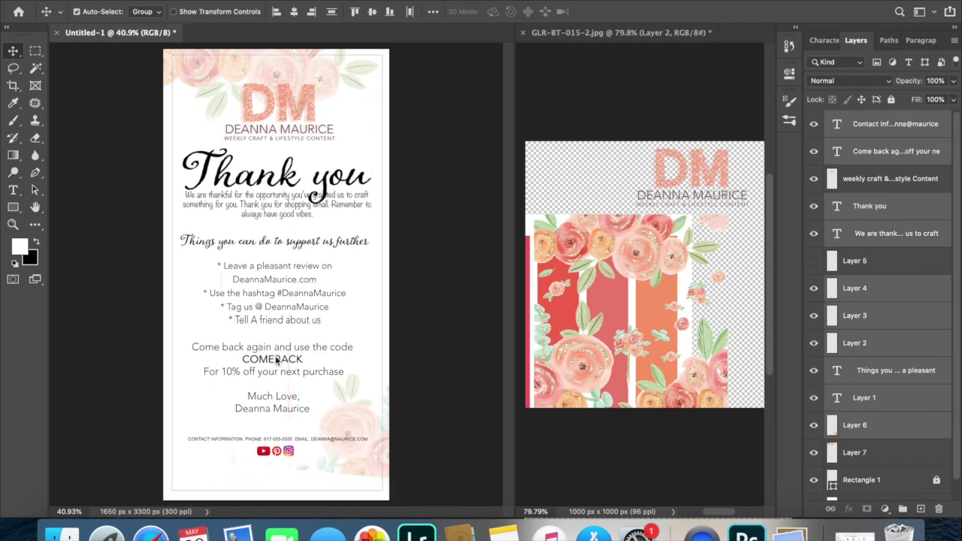
Move the bottom flower layer further down.
click(350, 467)
drag(371, 467, 366, 492)
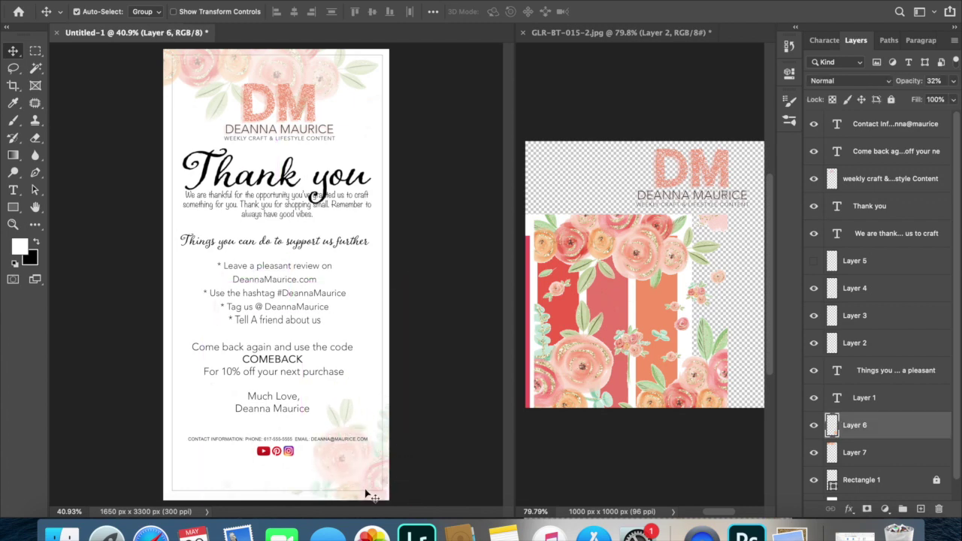
click(423, 436)
scroll(262, 291, up, 3)
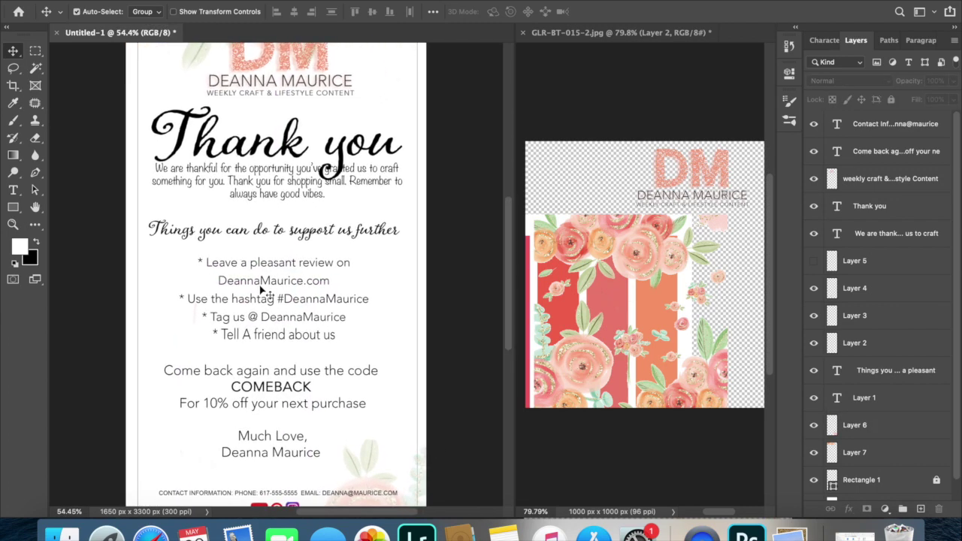
scroll(262, 291, up, 3)
Resize the DM logo and the Thank You heading smaller.
click(261, 293)
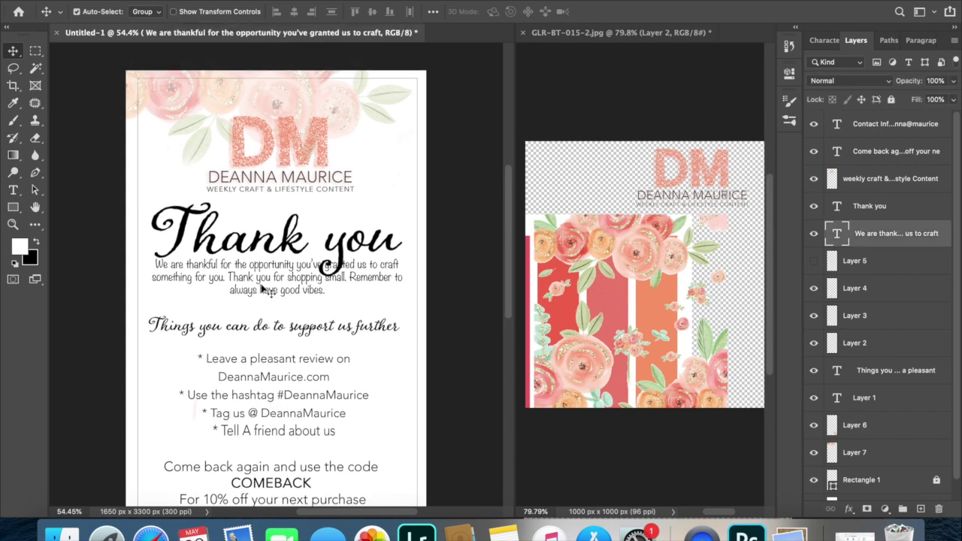
double_click(193, 279)
click(151, 219)
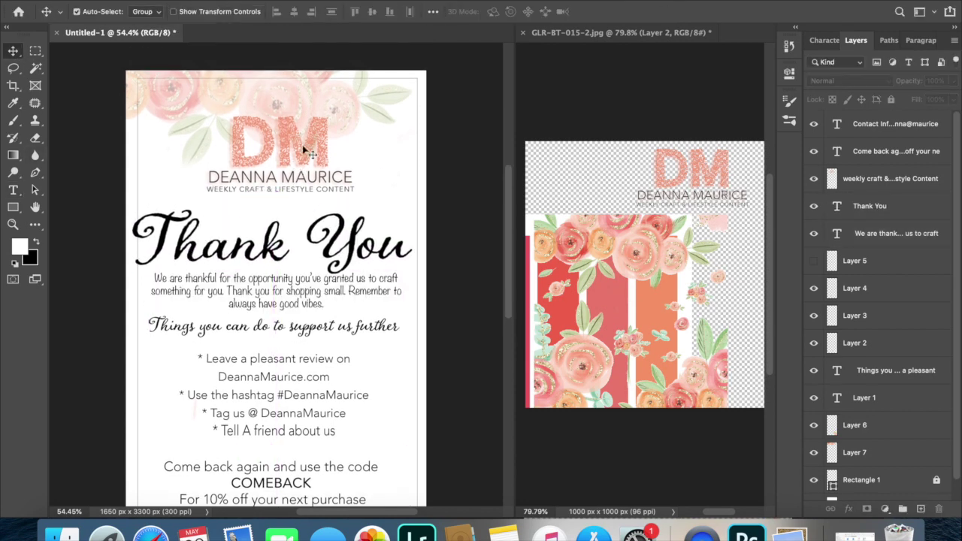
click(304, 150)
drag(354, 193, 394, 224)
key(Return)
Move the selected logo and text layers down slightly.
key(super+minus)
mouse_move(395, 485)
mouse_down()
mouse_move(251, 218)
mouse_move(172, 233)
mouse_move(167, 205)
mouse_move(280, 177)
mouse_up()
click(280, 180)
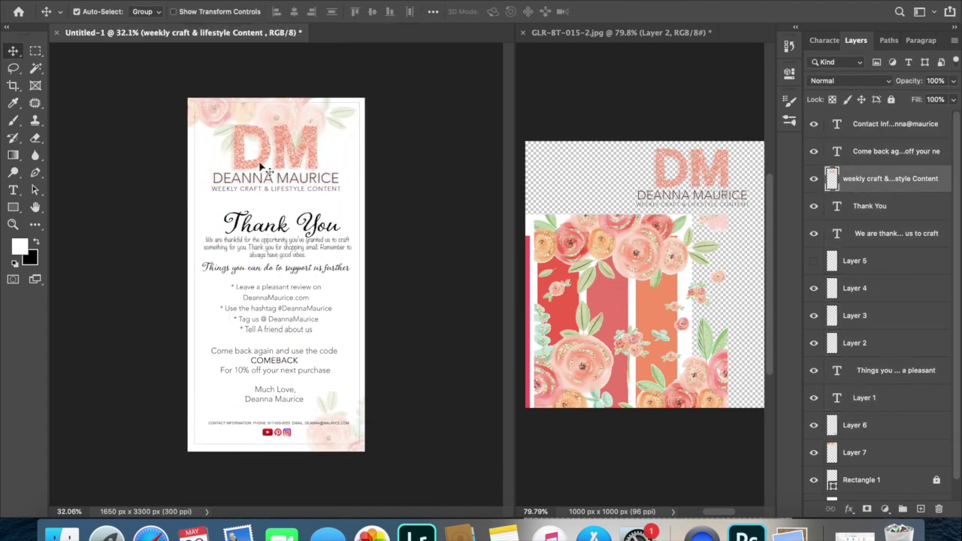
drag(183, 91, 370, 158)
click(421, 466)
Color the Thank You heading with the pink sampled from the floral stripes.
key(t)
triple_click(267, 225)
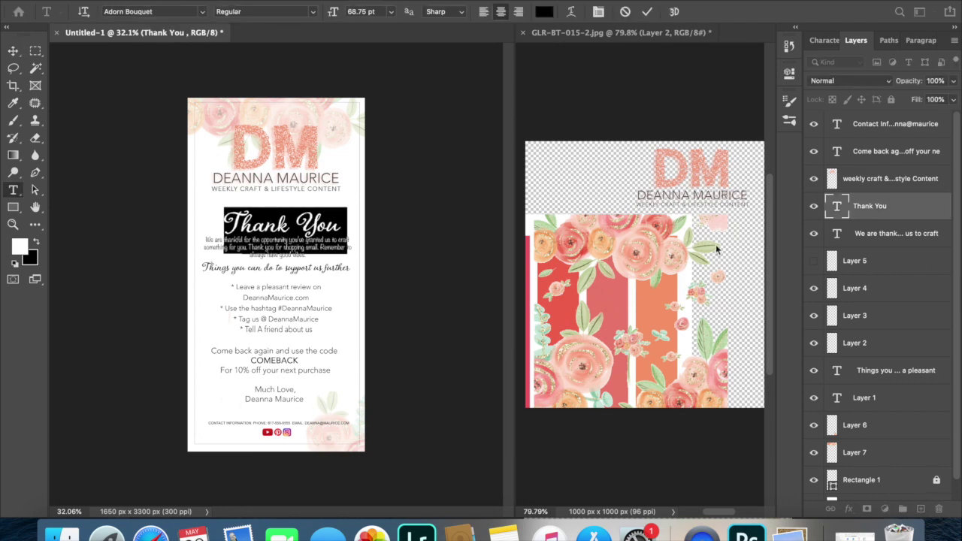
click(544, 11)
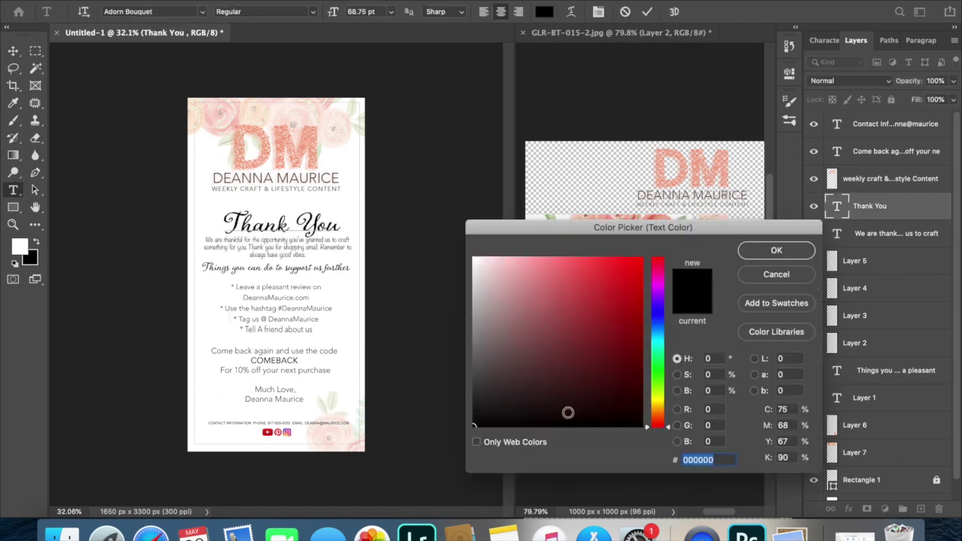
drag(531, 230, 677, 342)
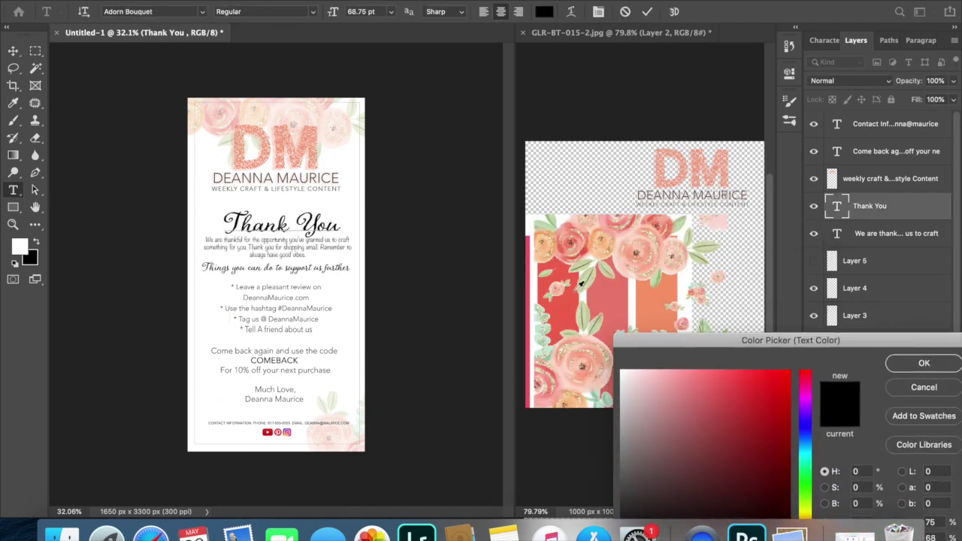
click(609, 301)
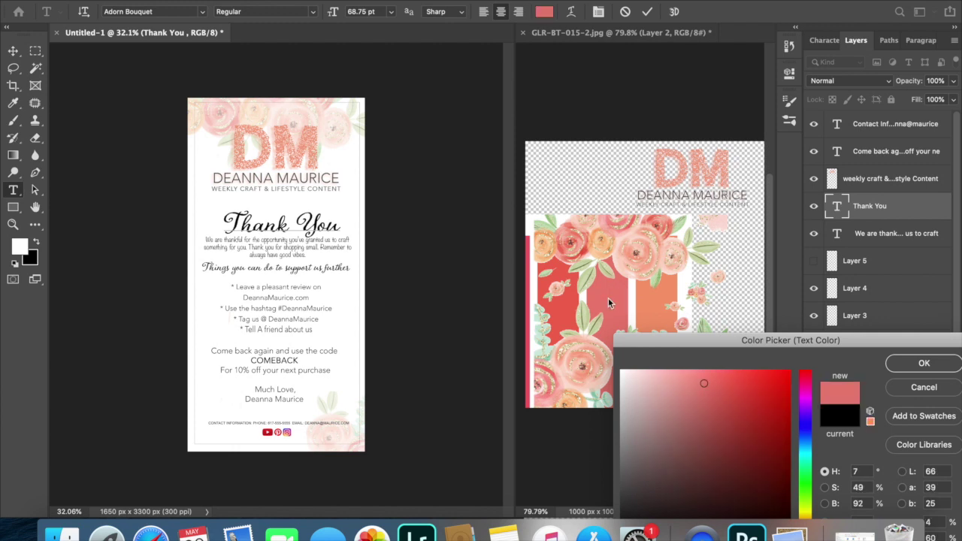
click(924, 363)
key(super+Return)
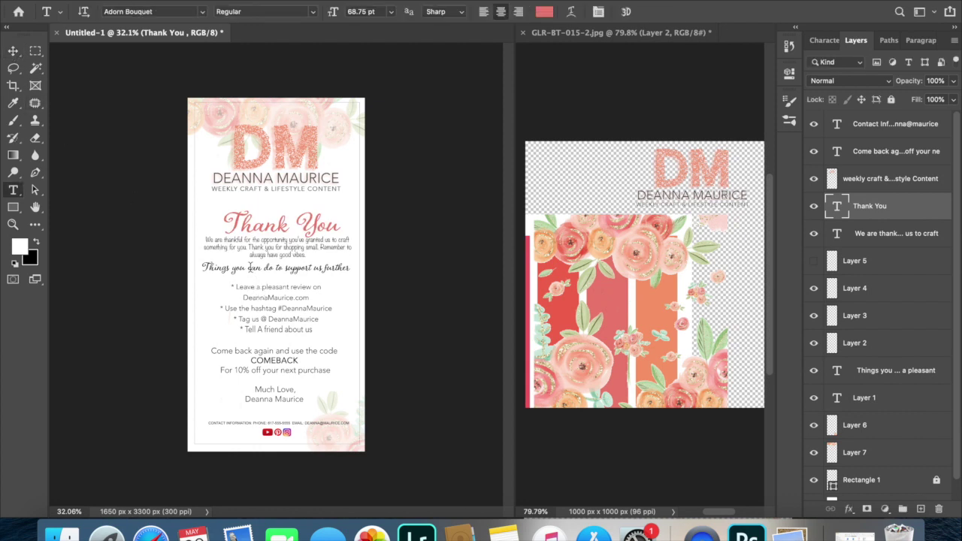
Color the 'Things you can do to support us further' line with the sampled red stripe.
click(249, 267)
key(super+a)
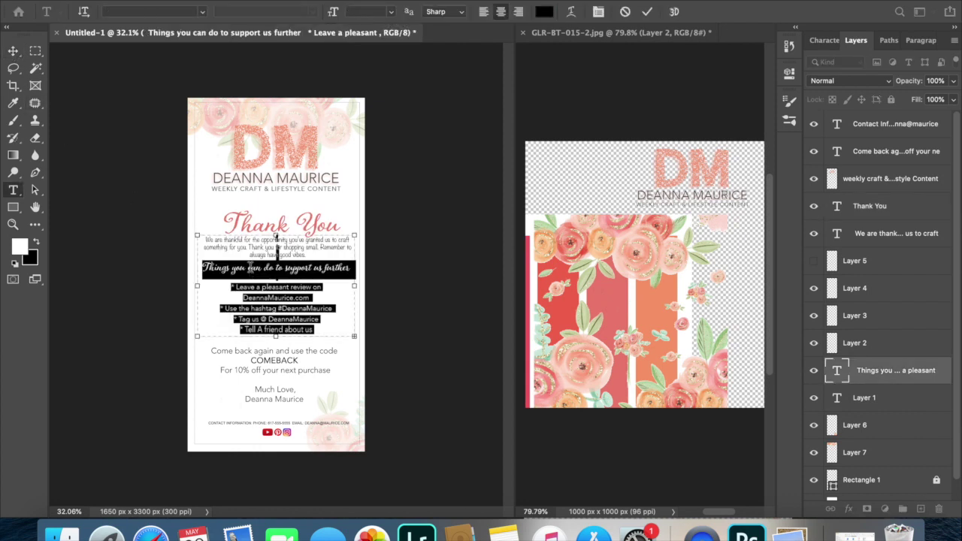
click(251, 267)
drag(346, 265, 181, 262)
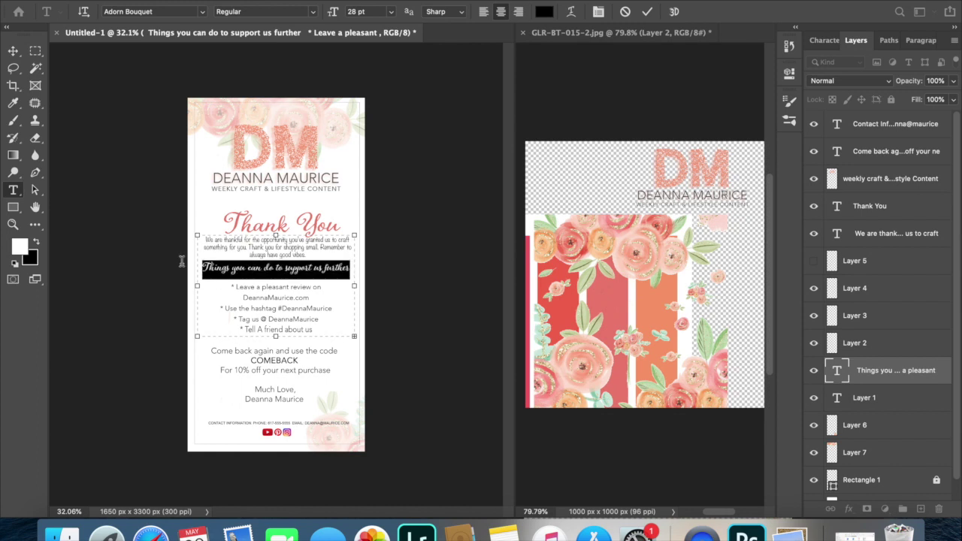
click(546, 13)
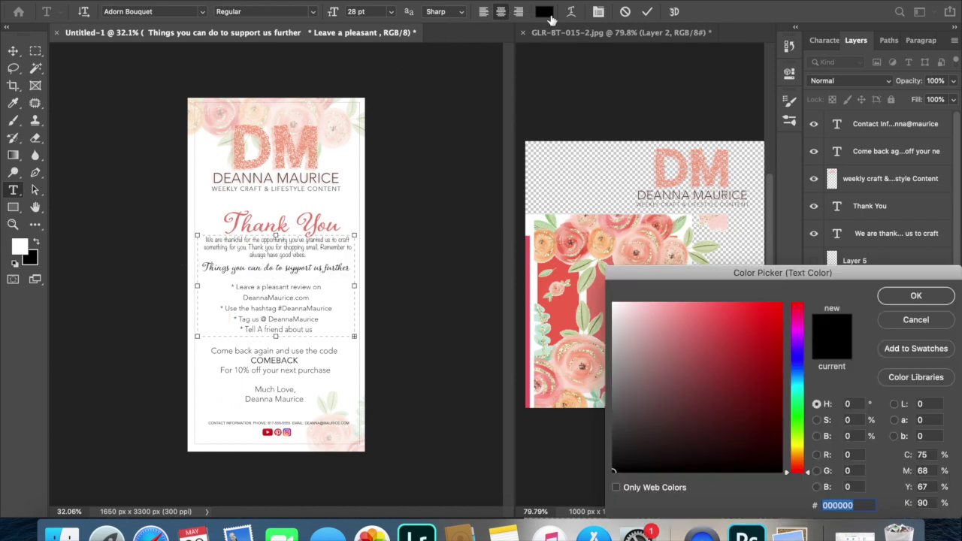
drag(629, 289, 663, 379)
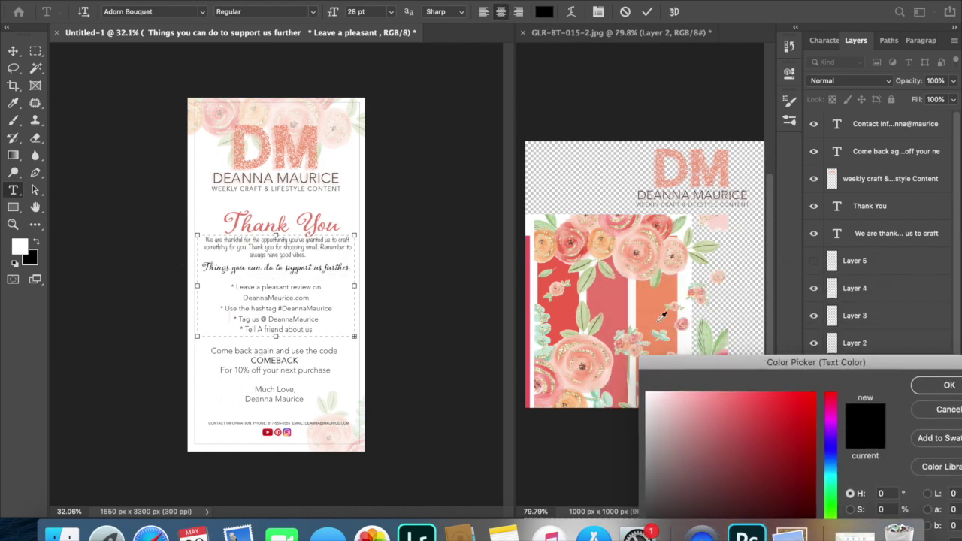
click(657, 306)
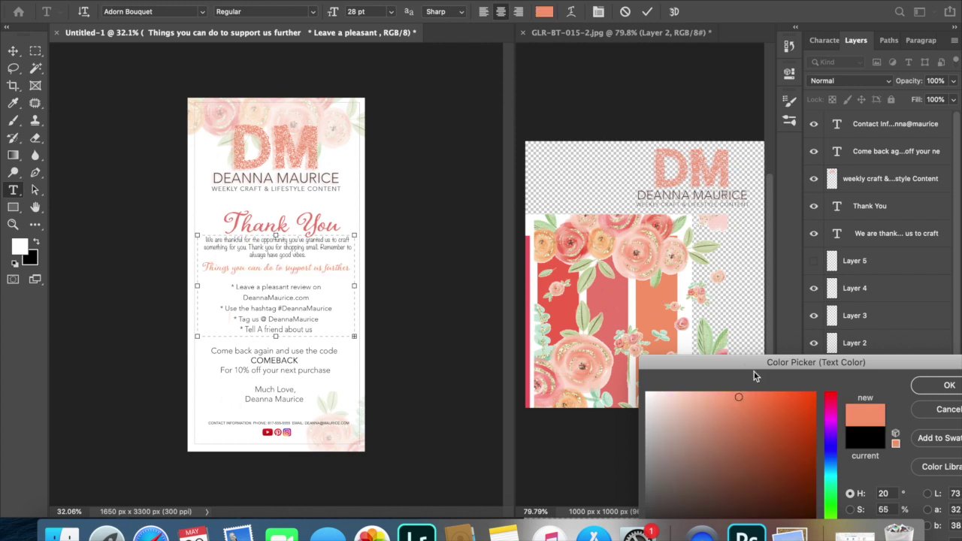
click(565, 308)
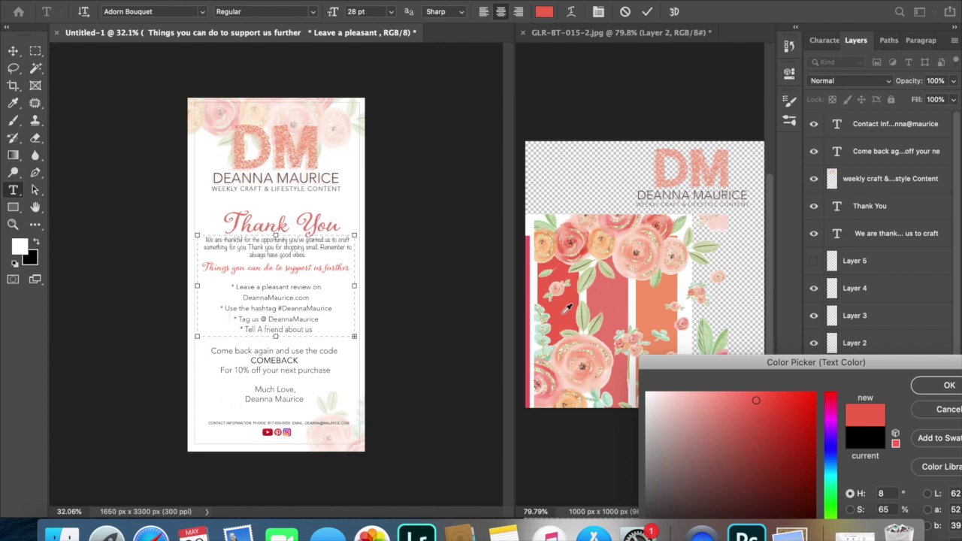
click(924, 388)
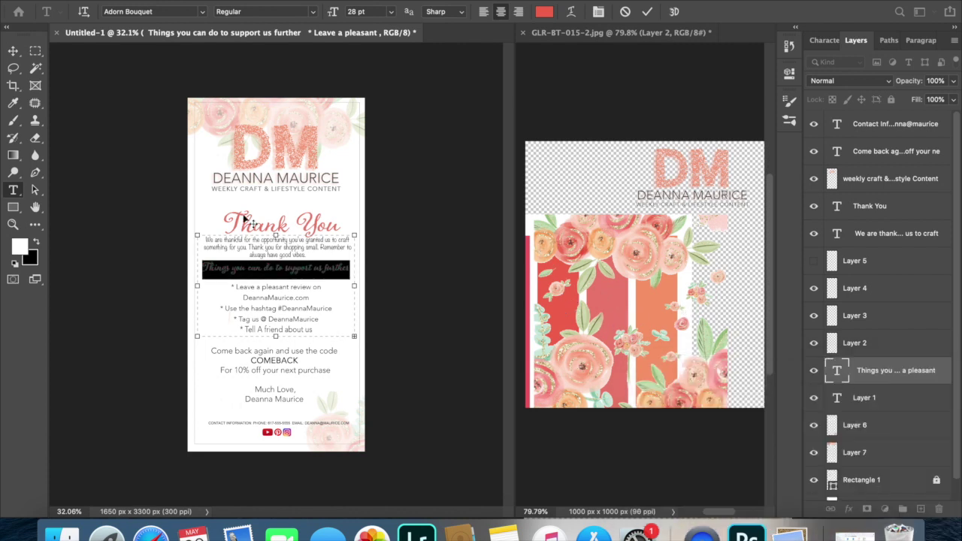
click(13, 50)
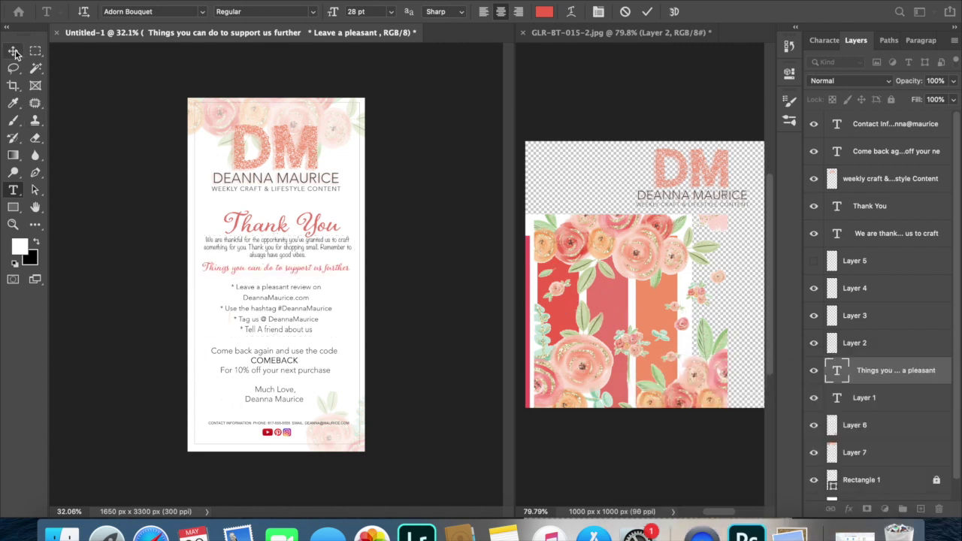
click(569, 240)
Shift and zoom the floral artwork document, then return focus to the poster.
drag(573, 257, 661, 261)
drag(569, 279, 656, 242)
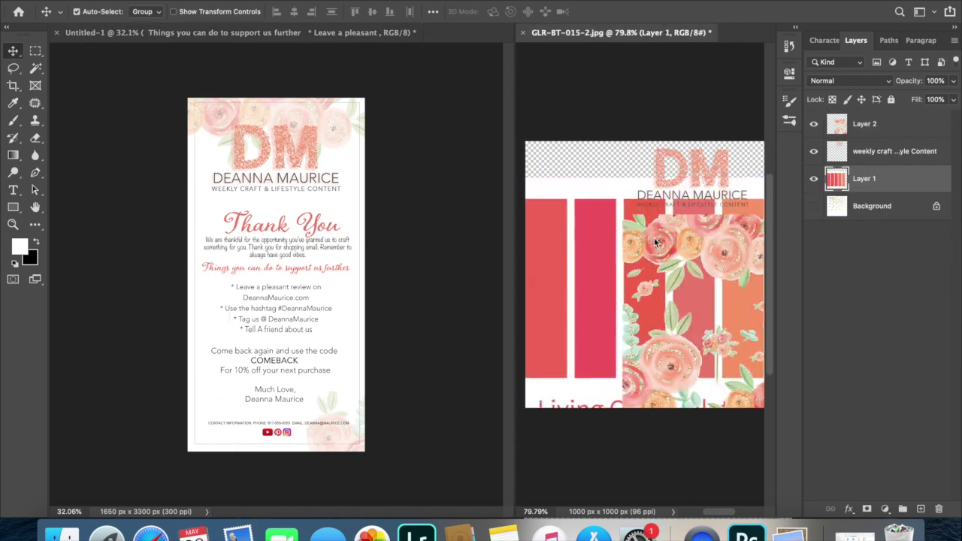
key(super+equal)
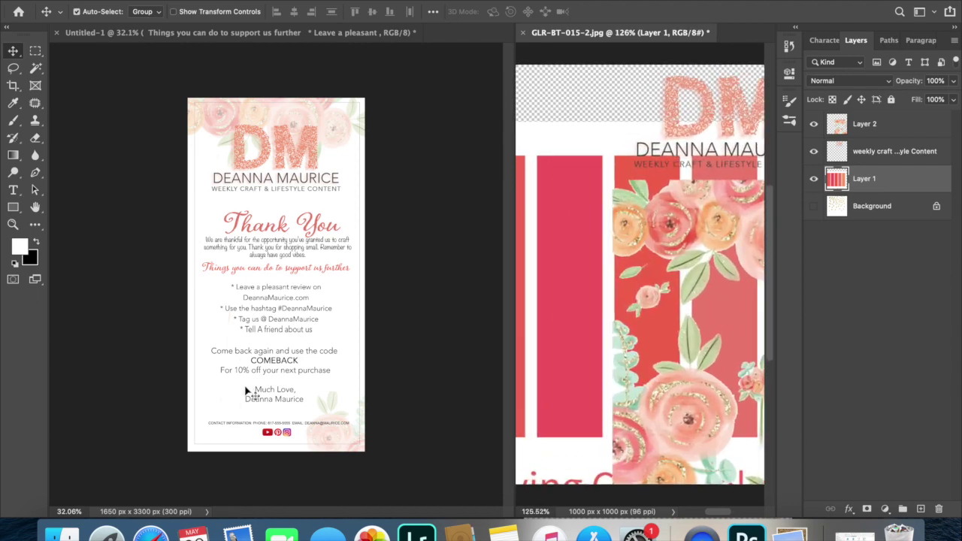
click(245, 389)
scroll(245, 389, up, 5)
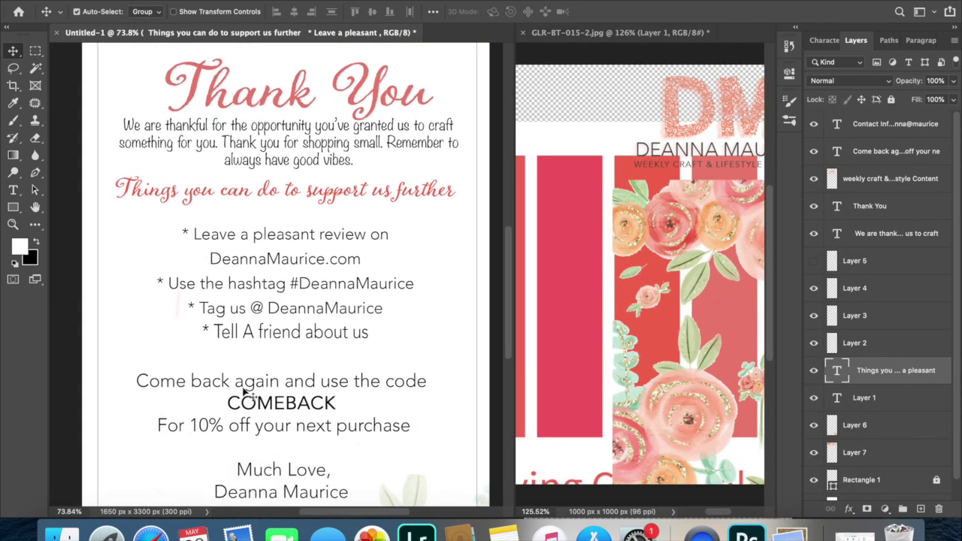
scroll(245, 389, down, 2)
Draw a pink bar, sampled from the logo, behind the COMEBACK line.
key(t)
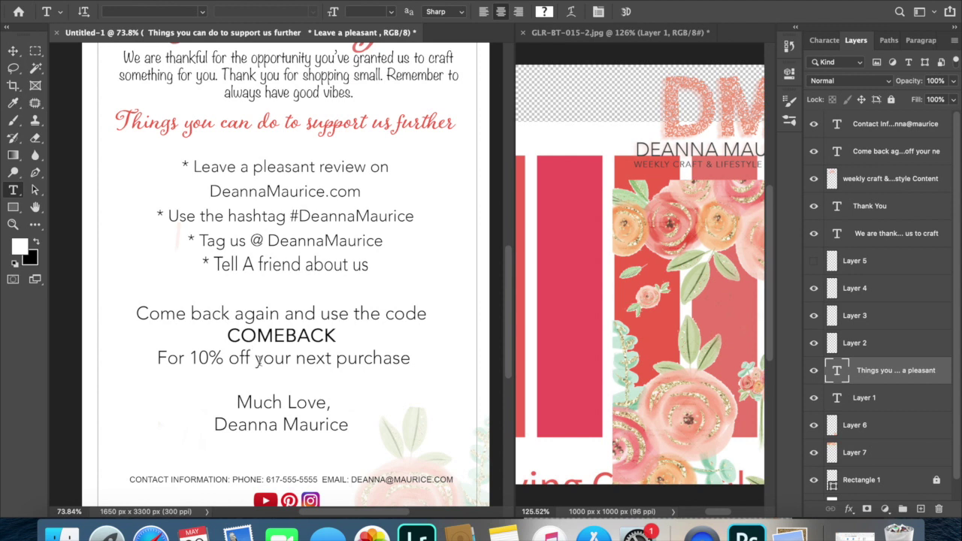
click(252, 336)
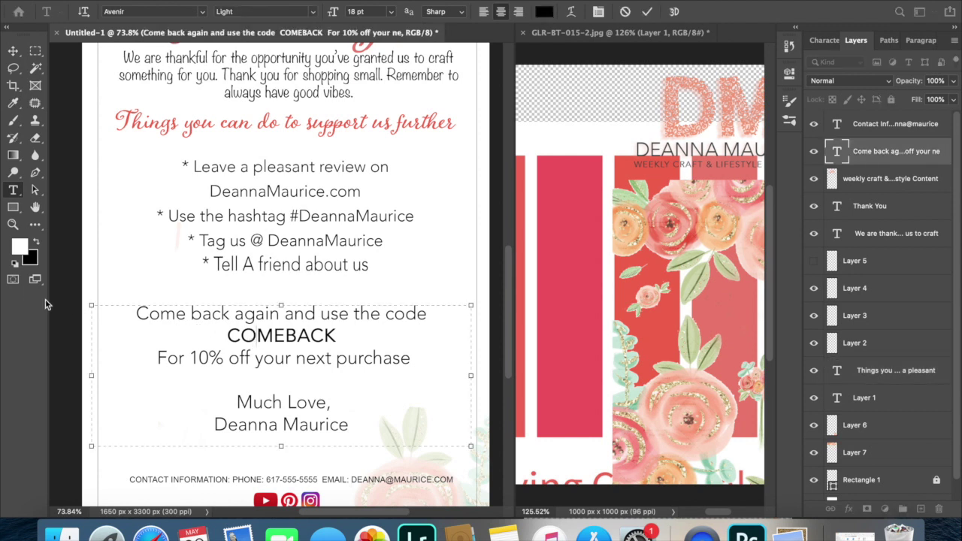
click(12, 210)
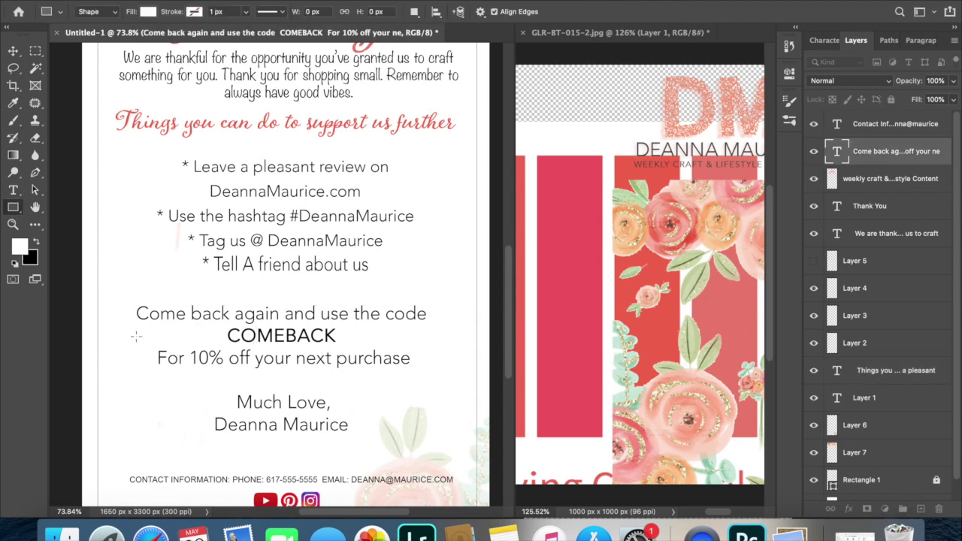
key(i)
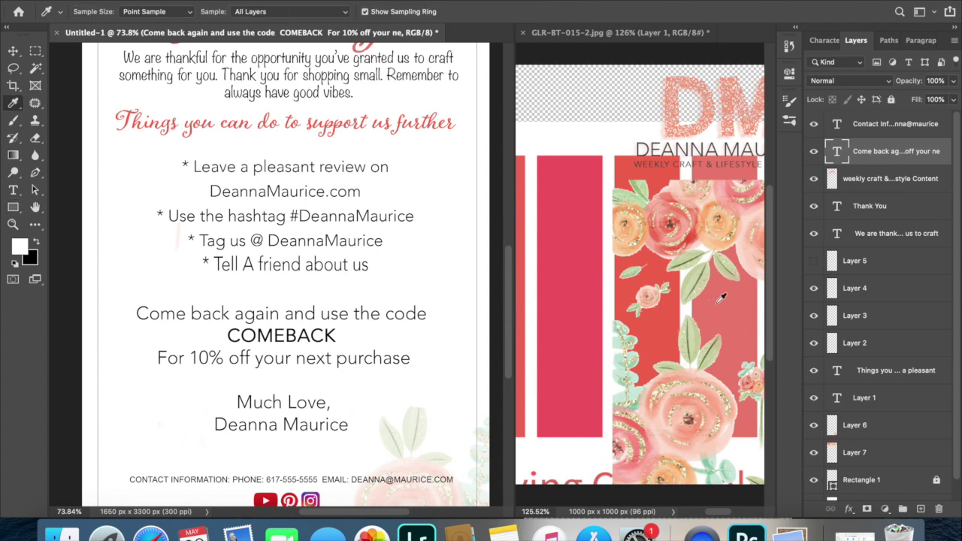
click(718, 302)
click(13, 208)
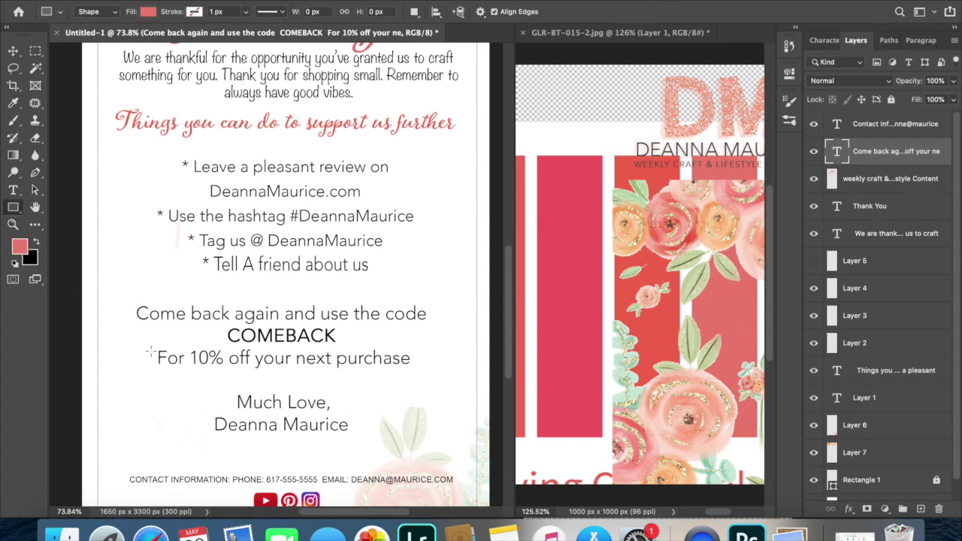
drag(150, 324, 419, 350)
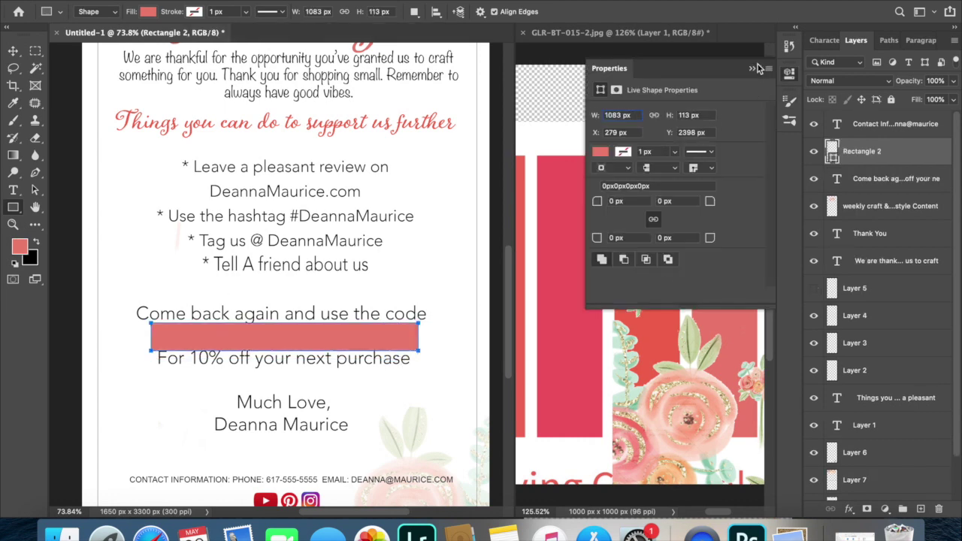
click(752, 68)
click(13, 51)
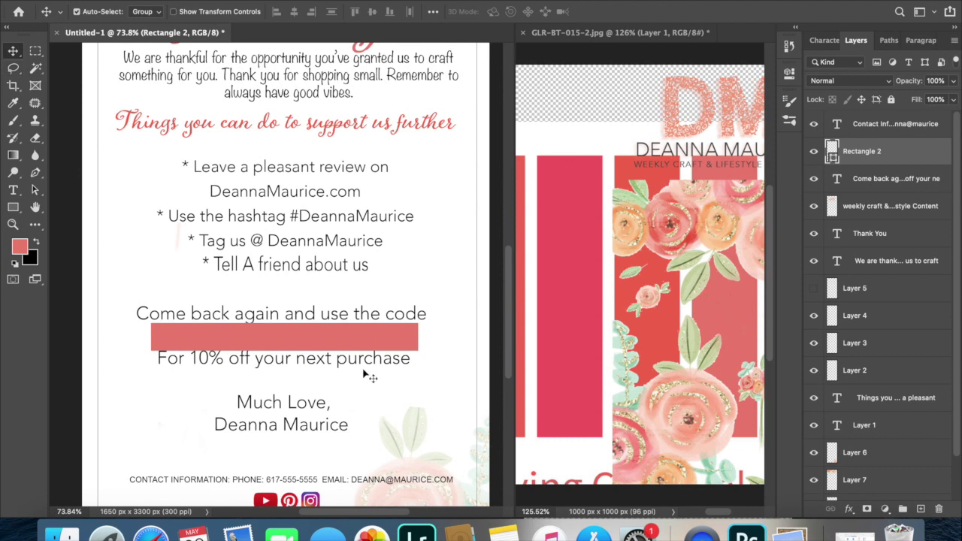
drag(827, 154, 843, 412)
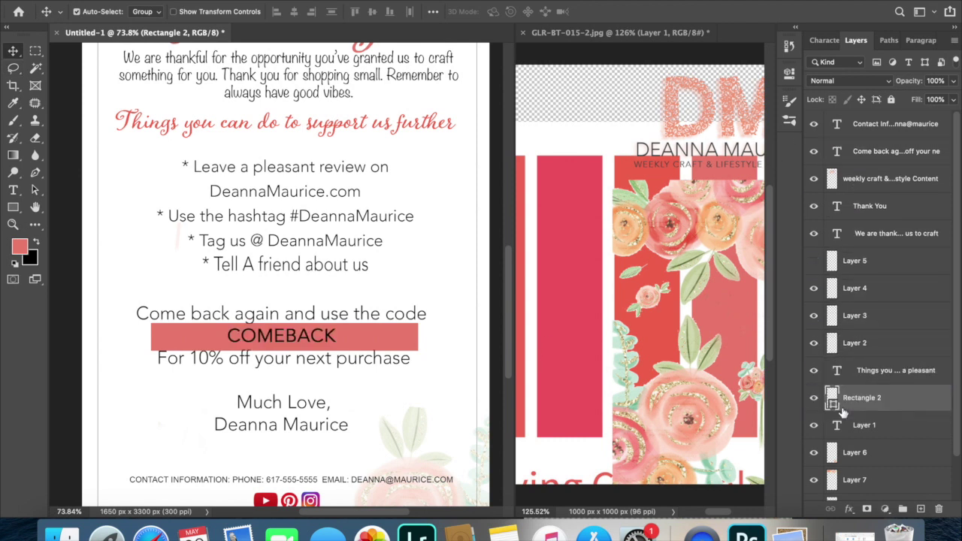
Recolor the word COMEBACK to near-white #faf8f8.
double_click(278, 344)
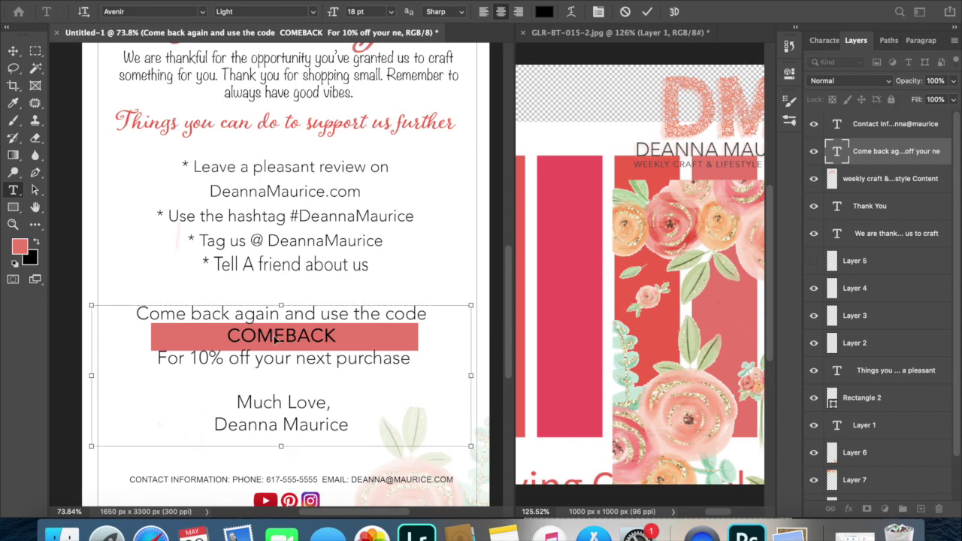
drag(346, 335, 156, 332)
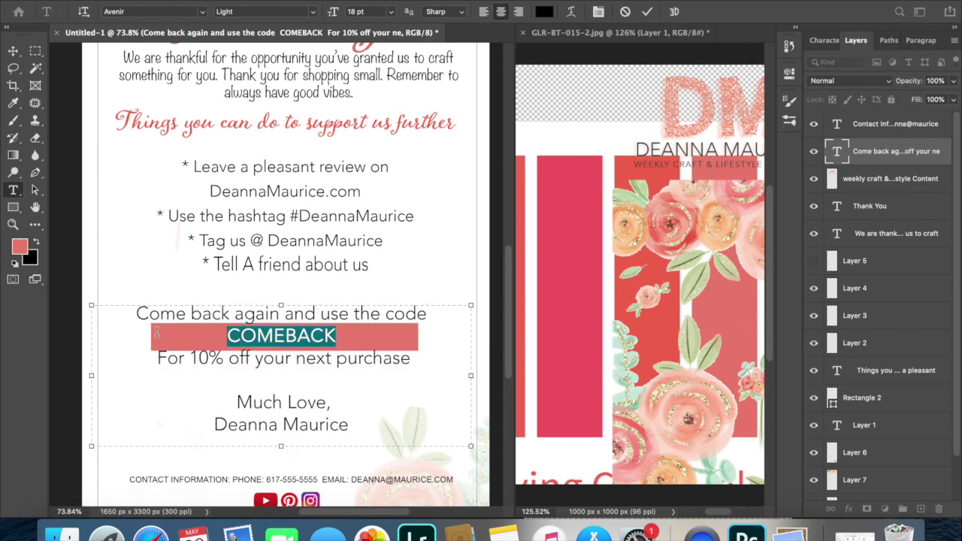
click(544, 12)
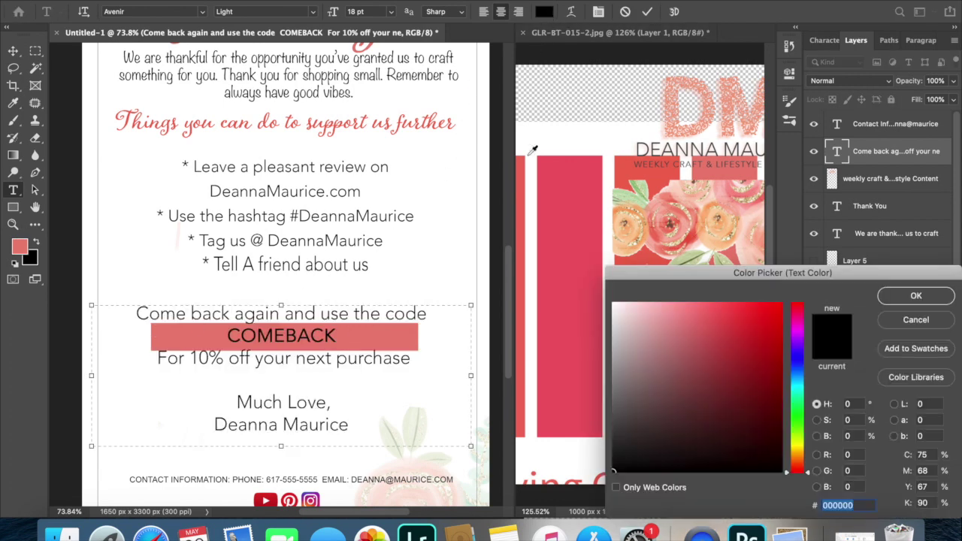
click(618, 308)
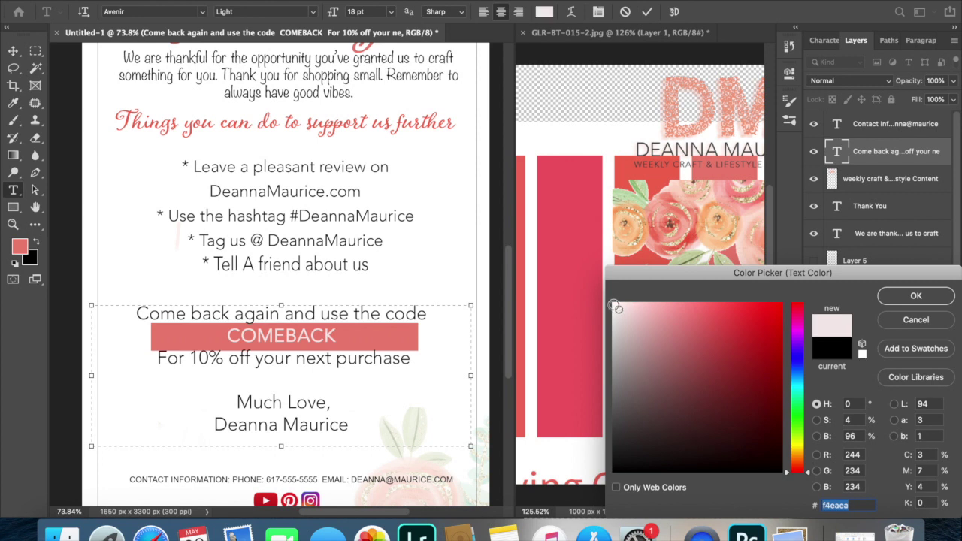
drag(615, 307, 612, 304)
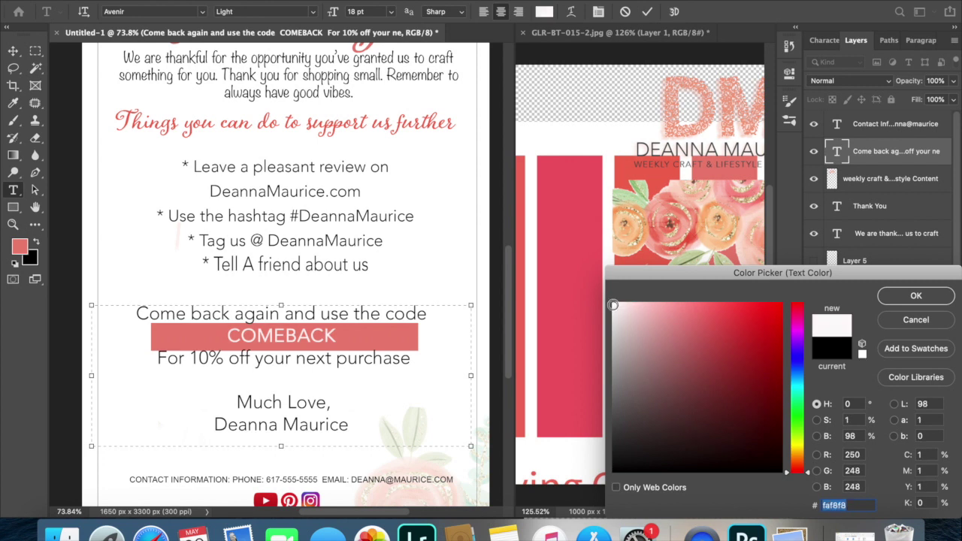
click(906, 296)
click(12, 50)
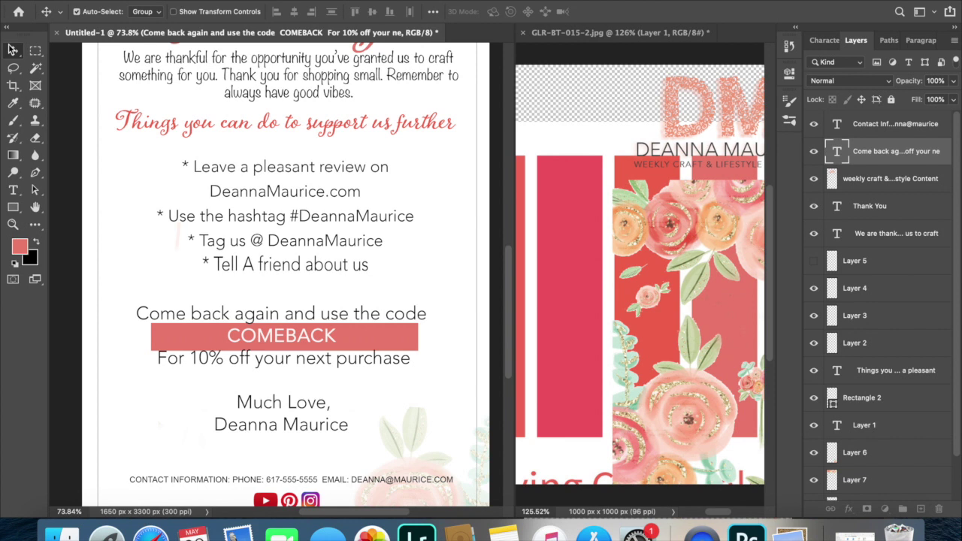
Trim the pink bar's height to fit around COMEBACK.
click(111, 259)
click(169, 335)
key(super+t)
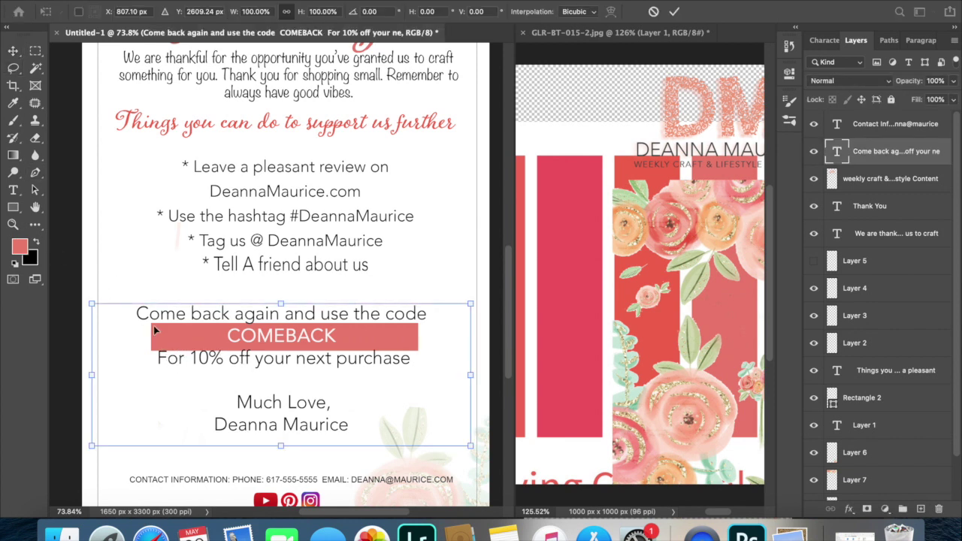
key(Return)
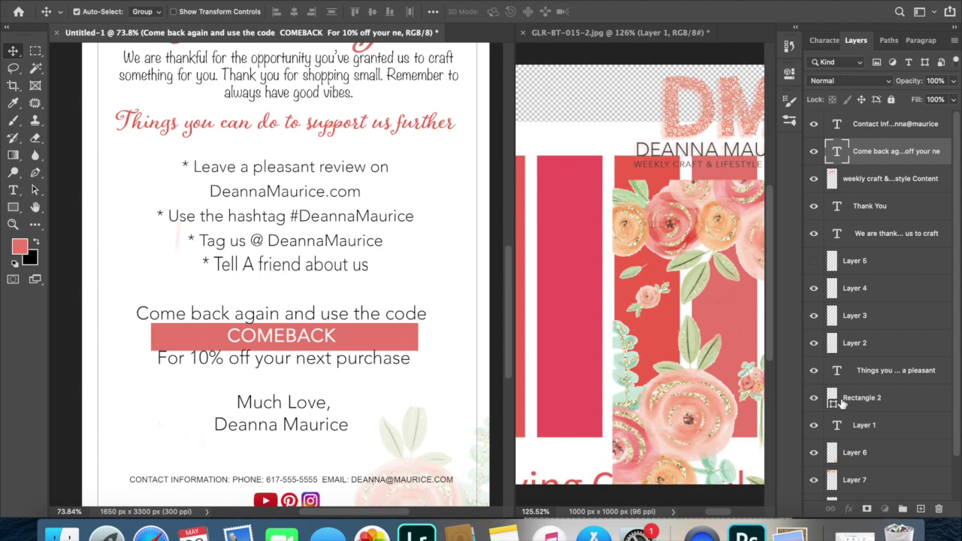
click(841, 403)
key(super+t)
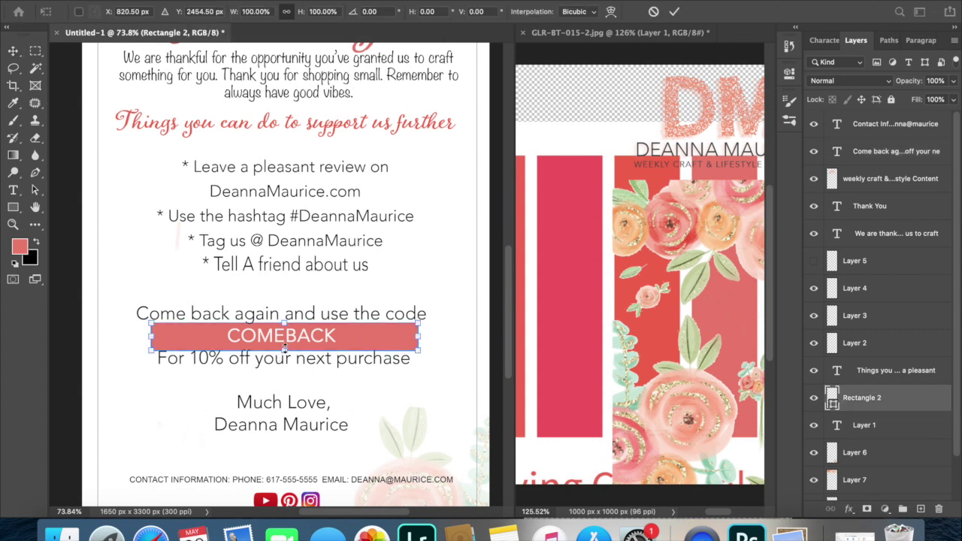
drag(284, 348, 284, 348)
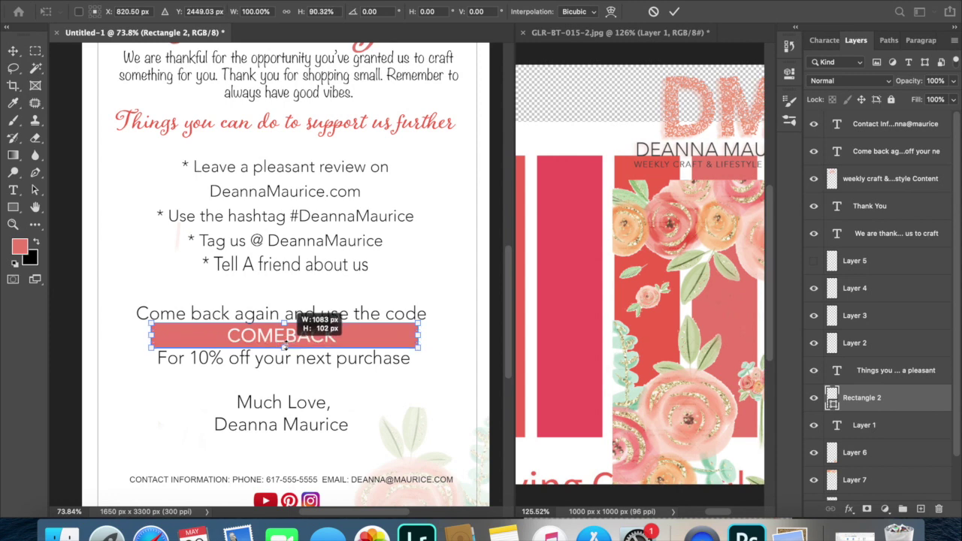
key(Return)
Save the poster as a Photoshop file named 'Dmaurice Thank…' in the youtube branding folder, not JPEG.
click(184, 495)
key(super+s)
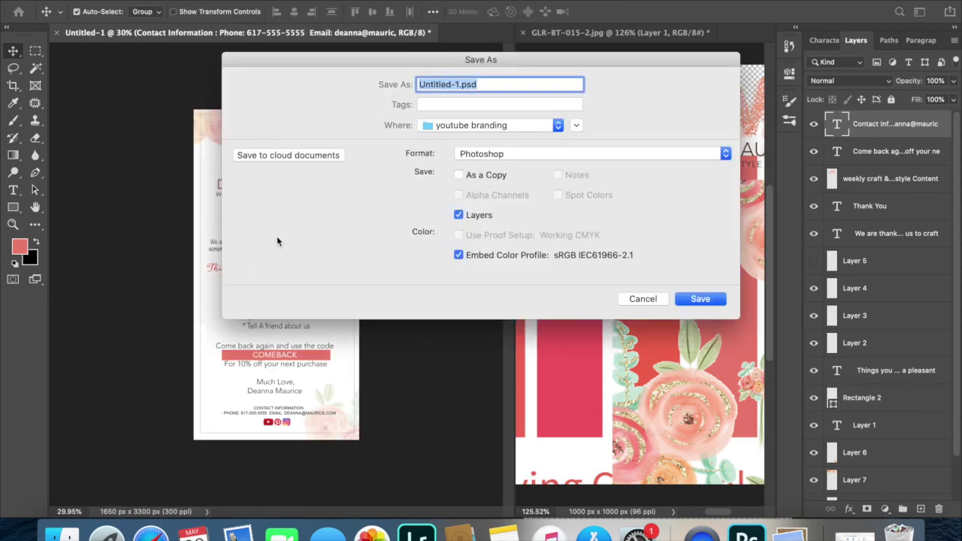
click(524, 155)
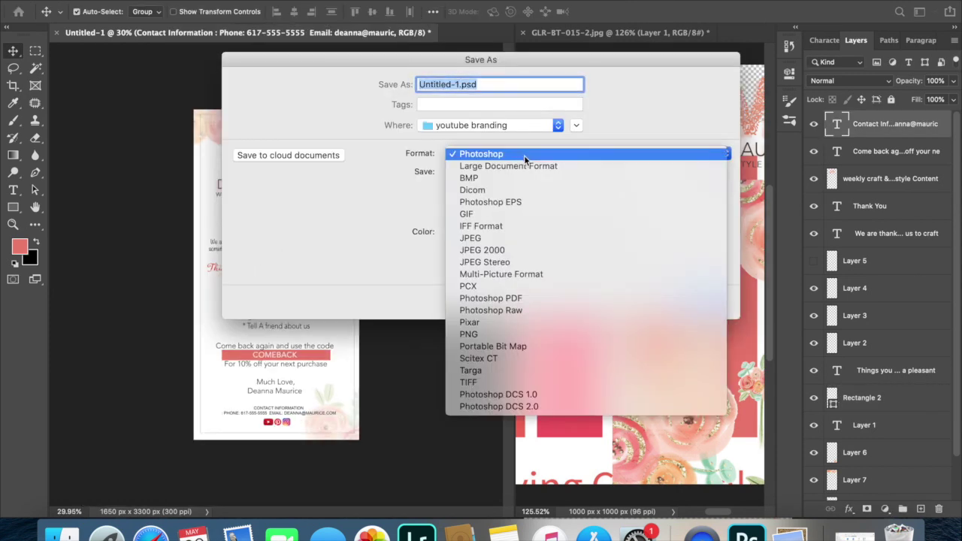
click(521, 239)
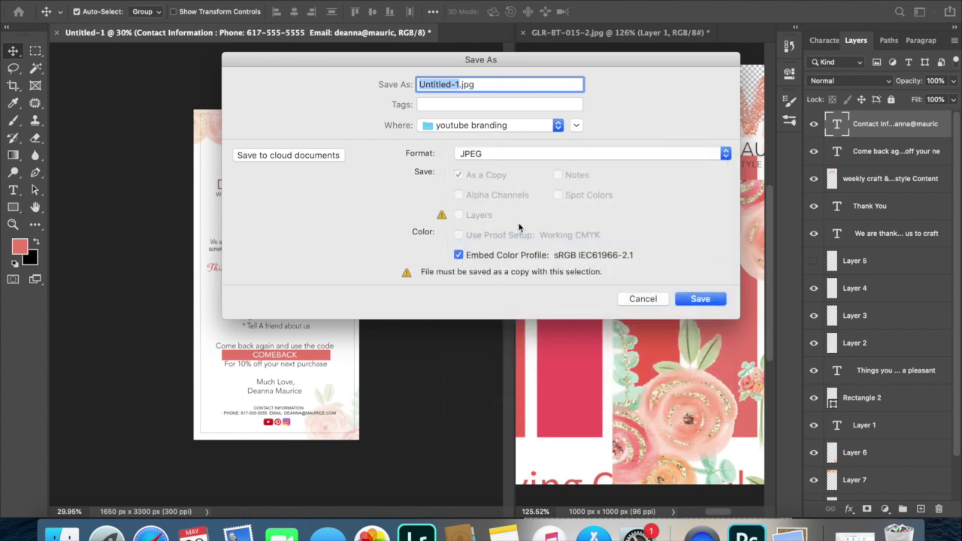
text(D)
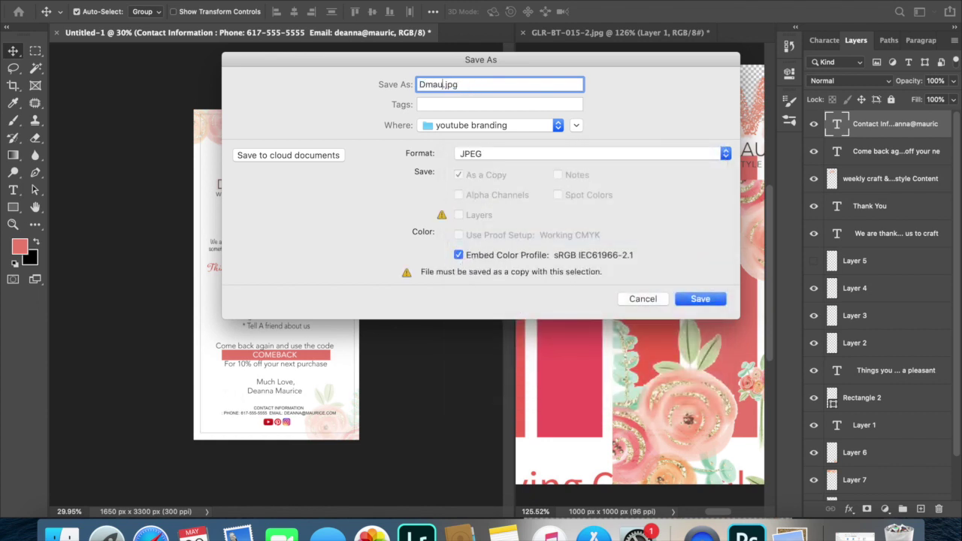
text(maurice Thankyou)
click(480, 153)
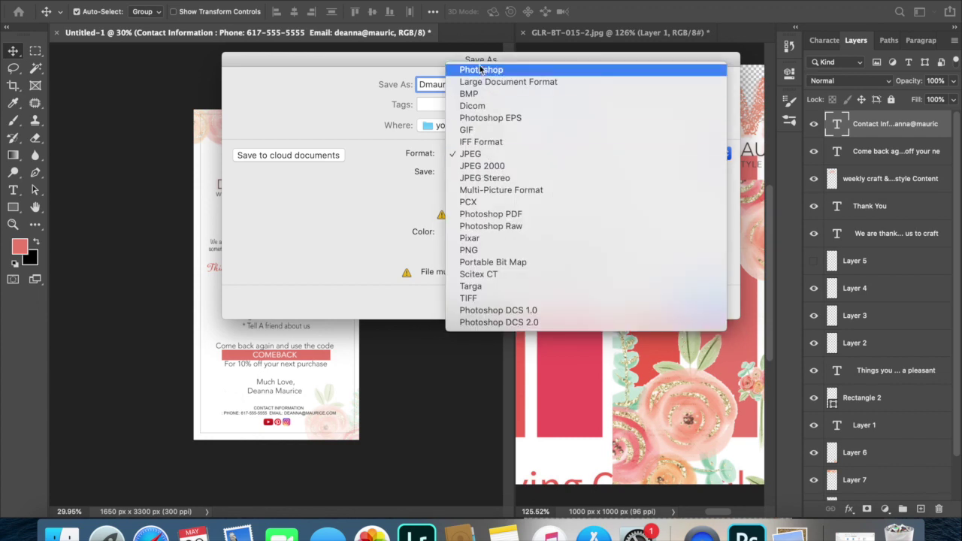
click(478, 66)
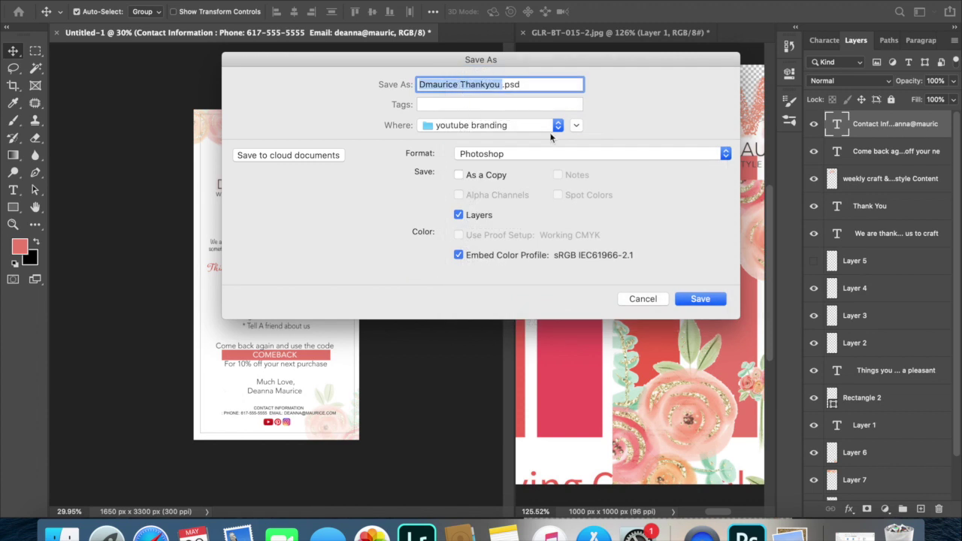
click(532, 128)
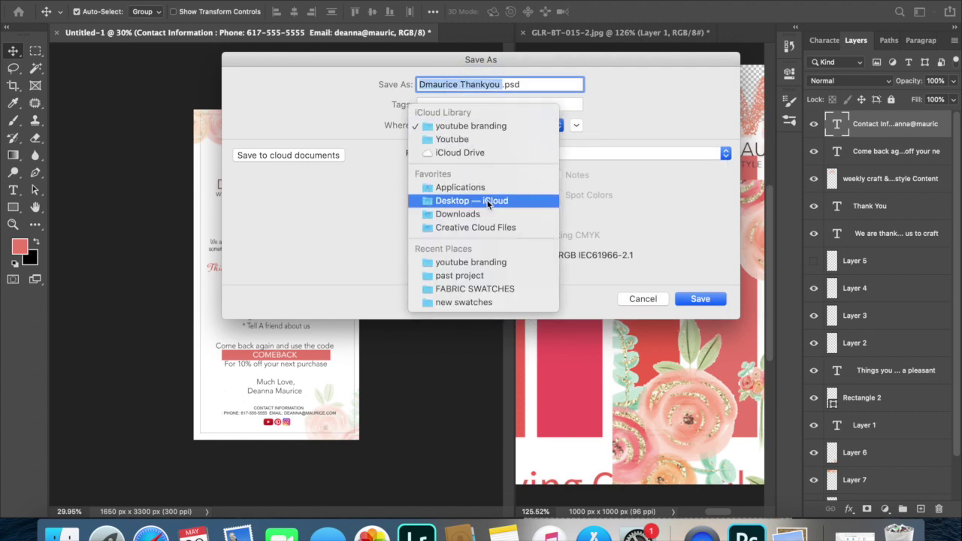
click(704, 298)
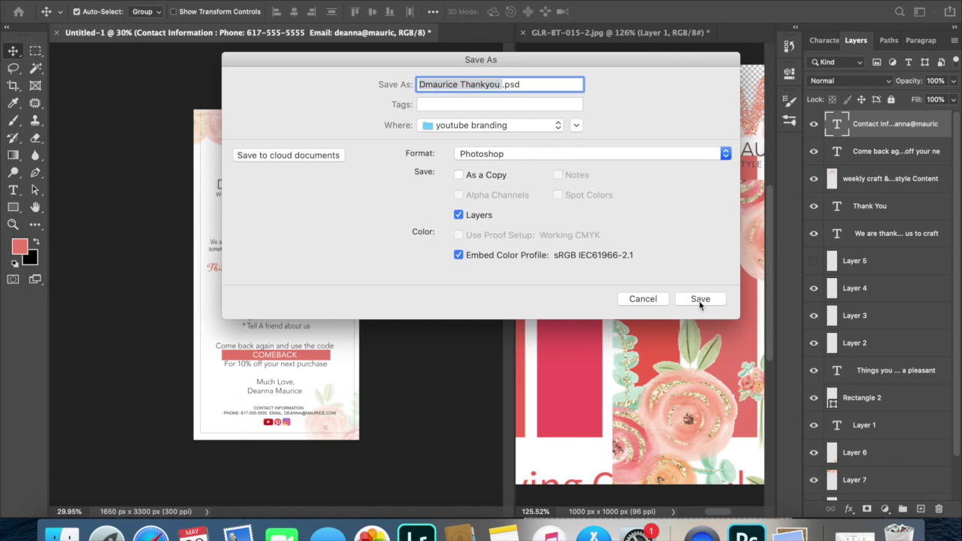
click(701, 299)
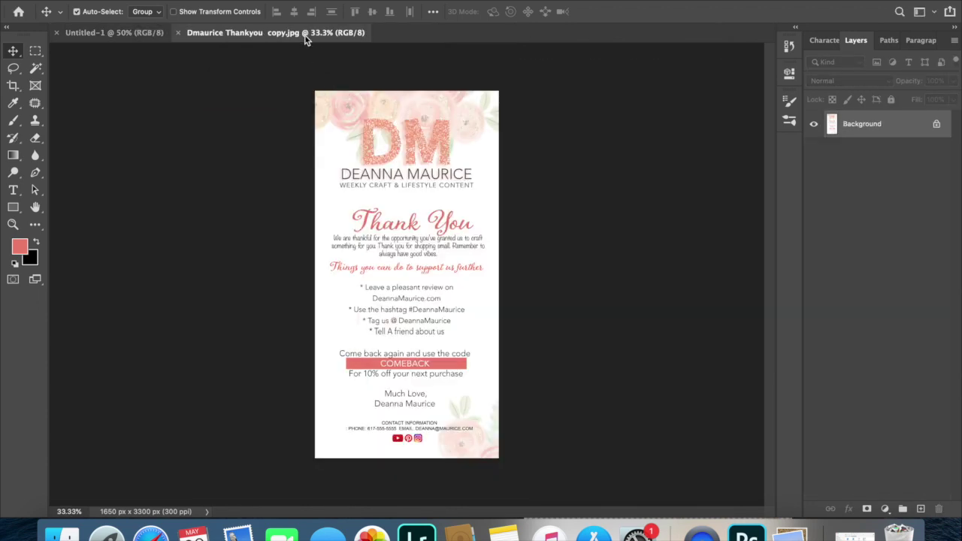
Drop the JPG copy into Untitled-1, then trim the card canvas to 5.5 × 8.5 inches (1650 × 2550 px).
drag(308, 33, 386, 157)
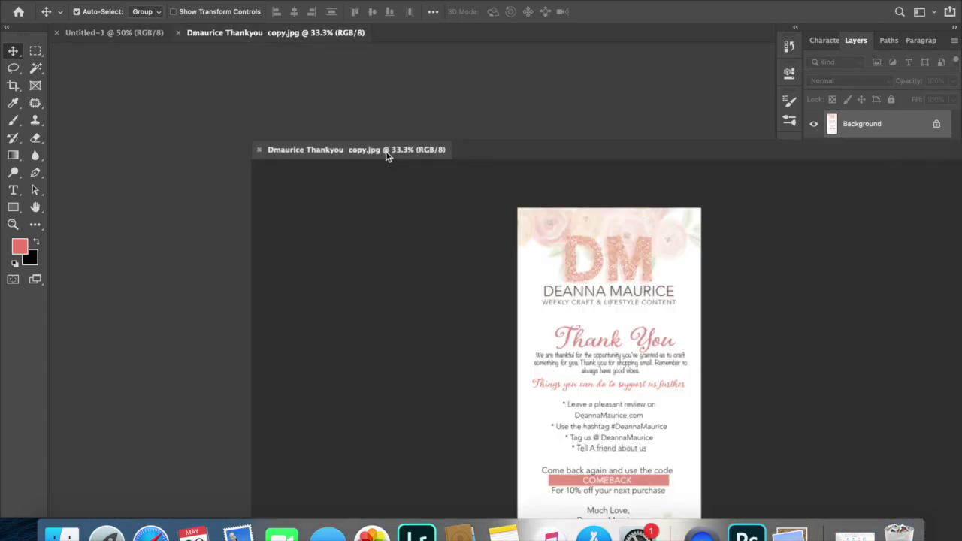
drag(369, 216, 307, 134)
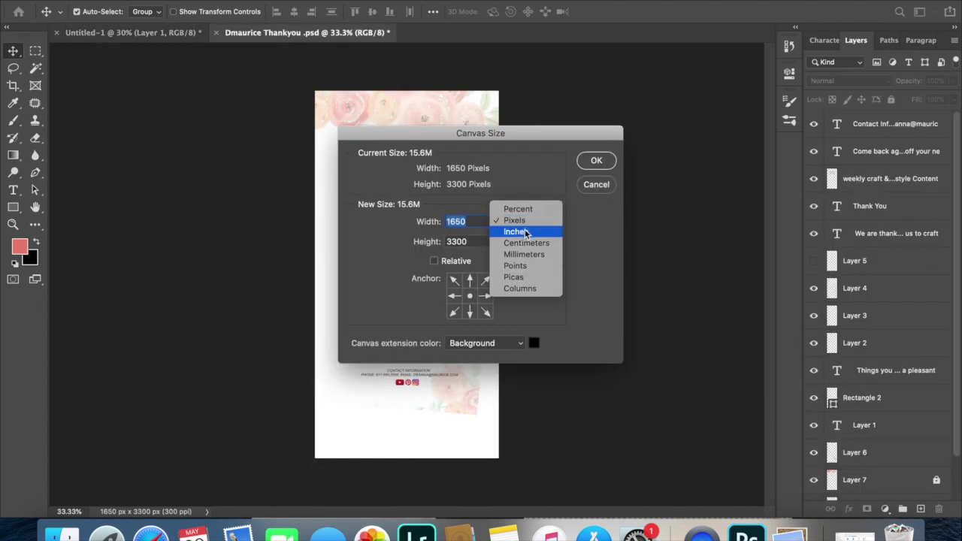
click(512, 230)
double_click(458, 241)
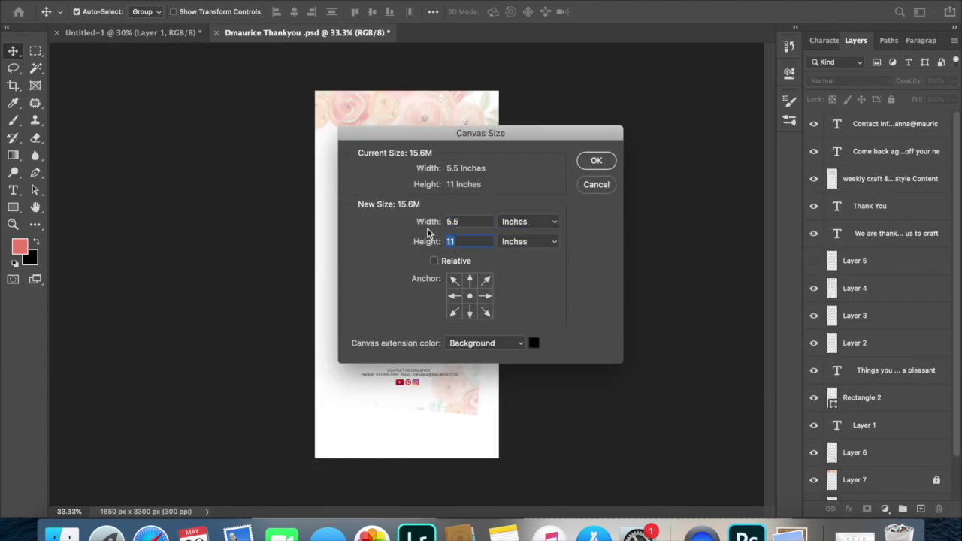
text(8.5)
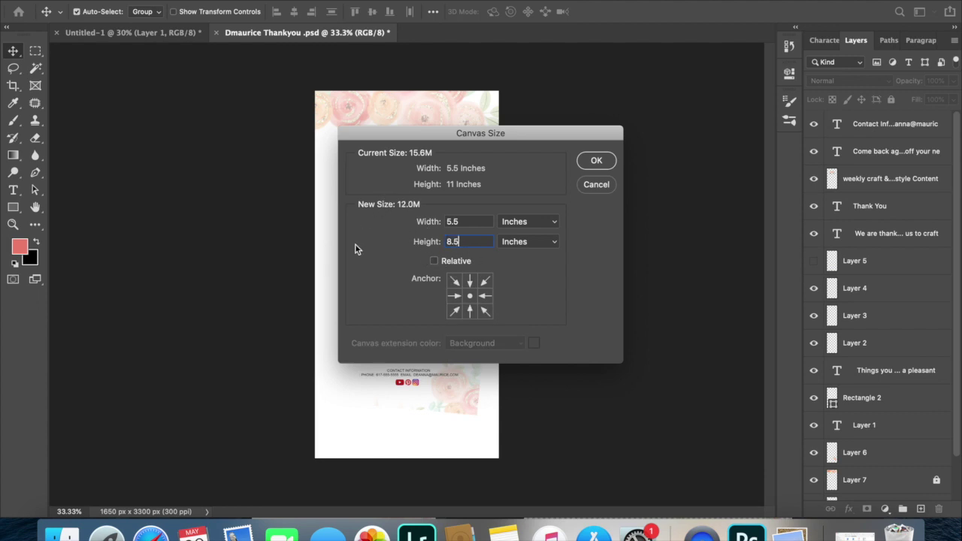
click(594, 166)
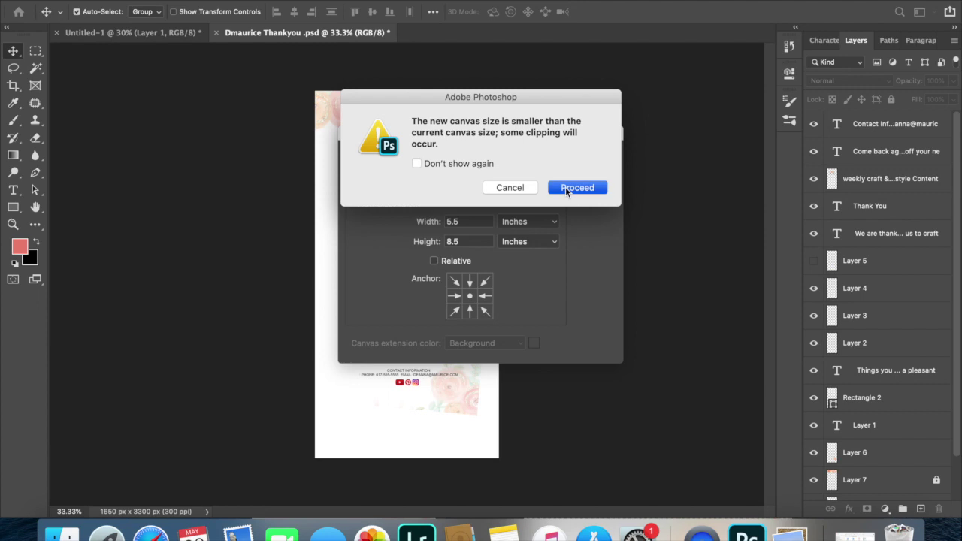
click(576, 188)
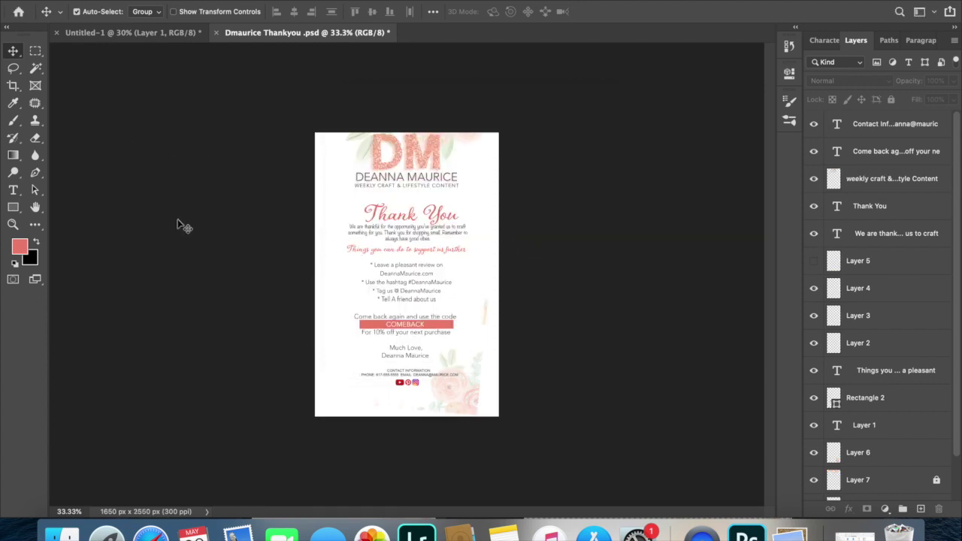
Unlock Layer 7, move the top floral image down and left, and lock the flower layers.
scroll(390, 241, up, 3)
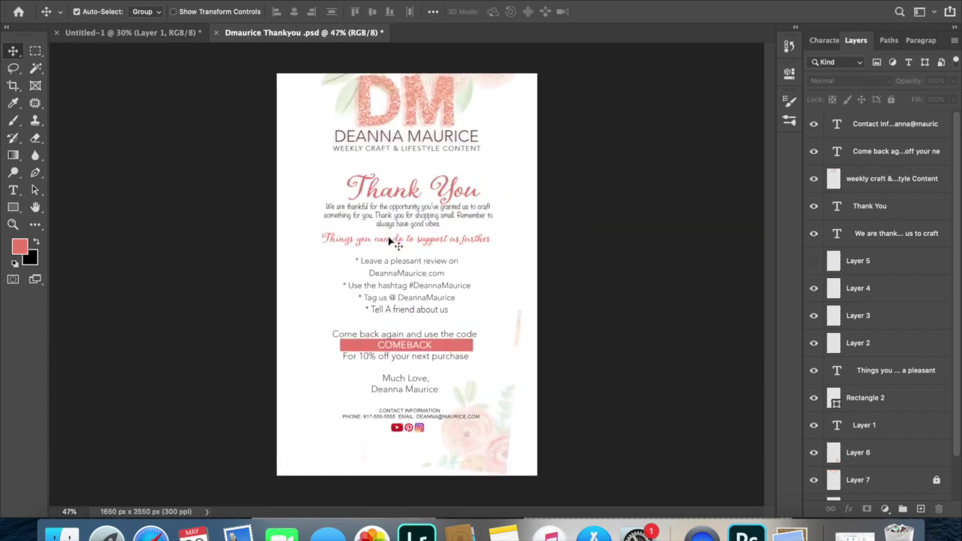
scroll(390, 240, down, 1)
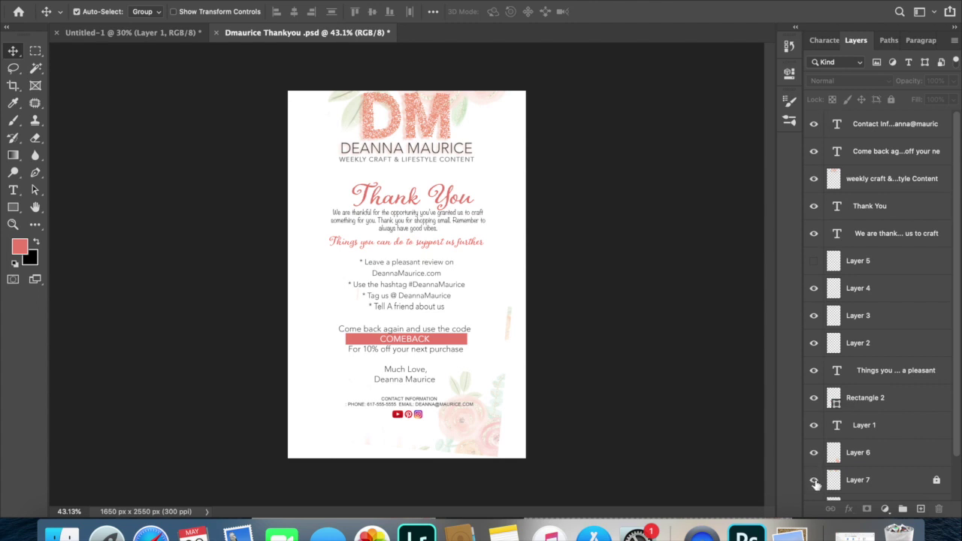
click(938, 480)
drag(354, 107, 508, 429)
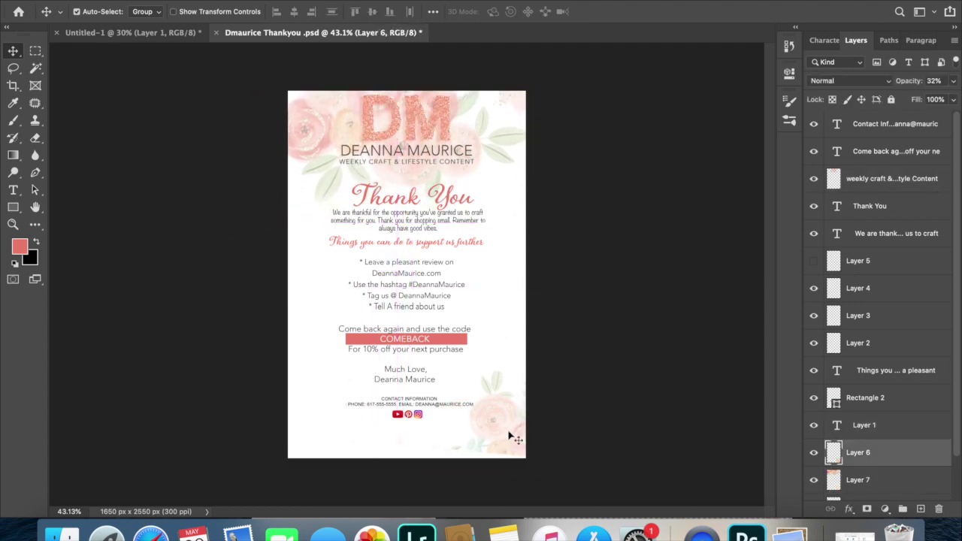
key(super+alt+a)
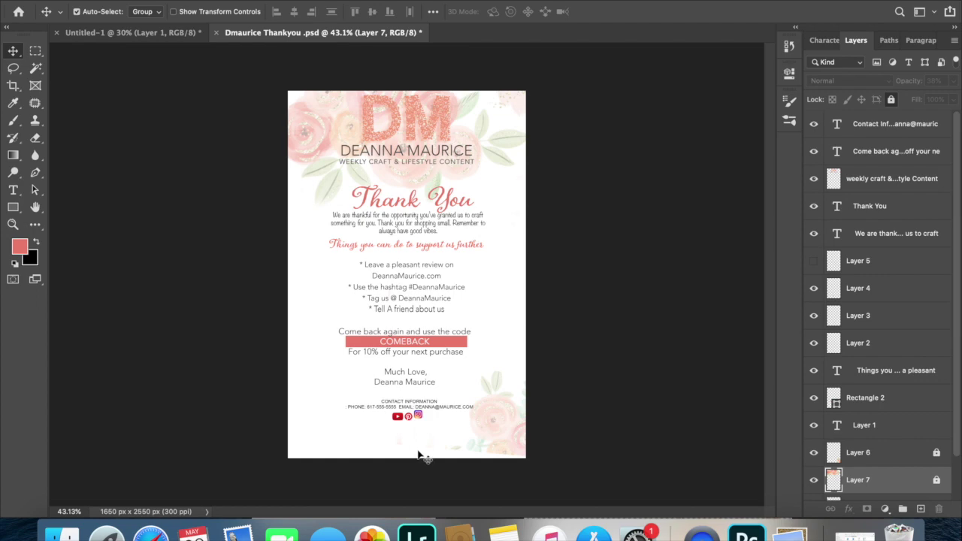
Shift the text block slightly down and resize the social media icons.
drag(405, 339, 386, 185)
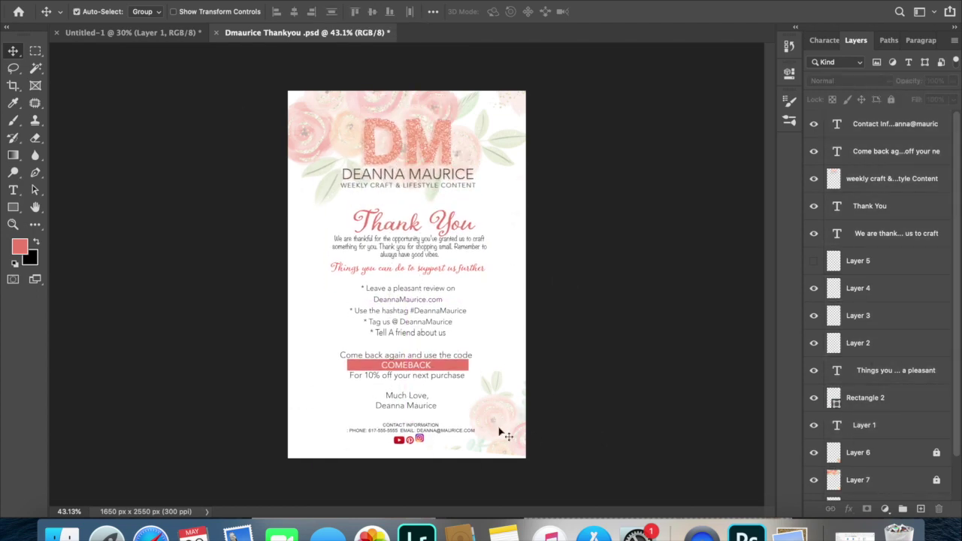
scroll(500, 435, up, 3)
drag(500, 434, 380, 376)
super+click(440, 199)
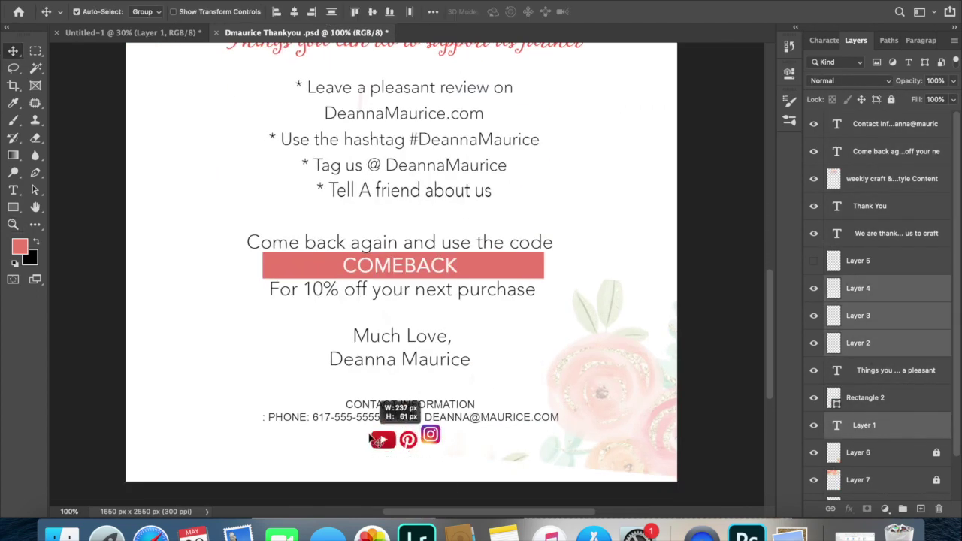
drag(376, 439, 377, 441)
Move the lower-right flower further down and reset colours to default black and white.
click(512, 451)
drag(594, 396, 594, 425)
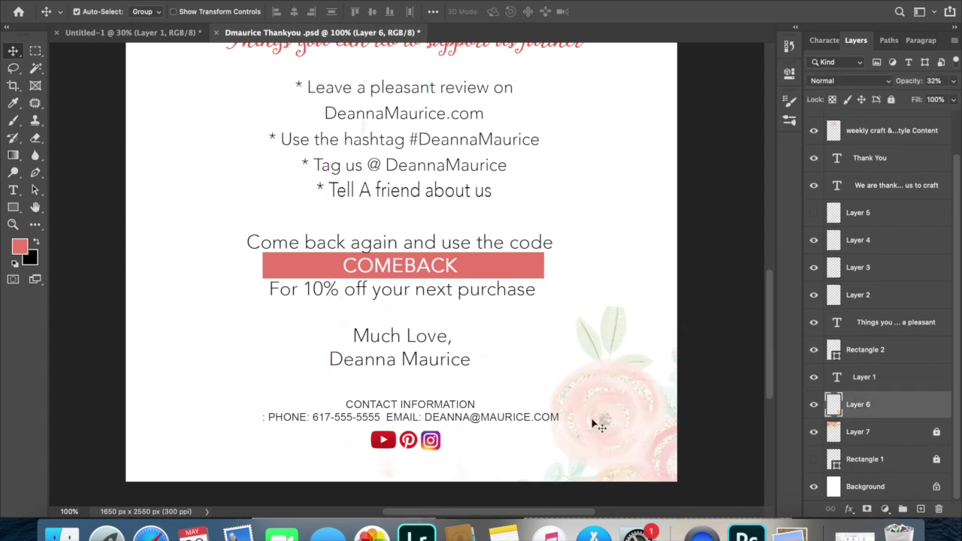
scroll(593, 425, down, 5)
click(78, 215)
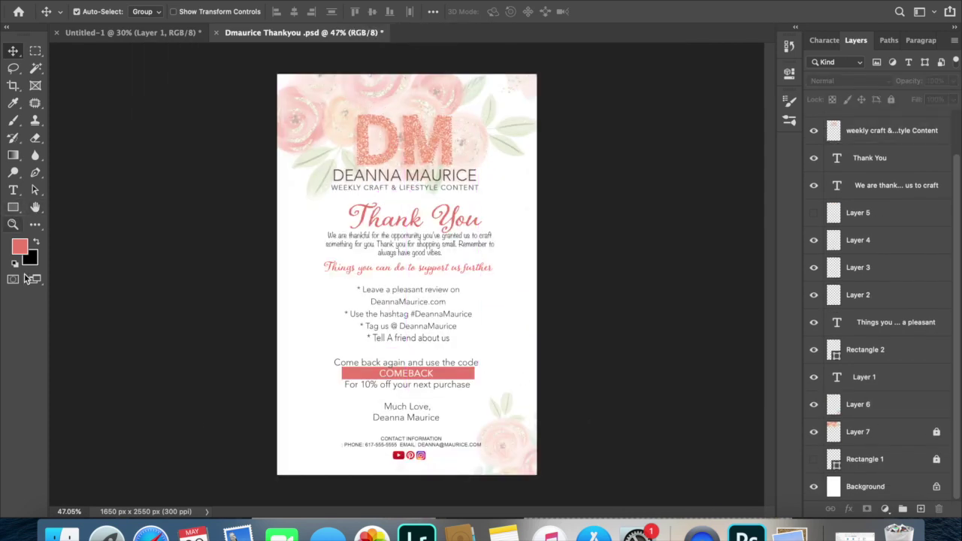
key(x)
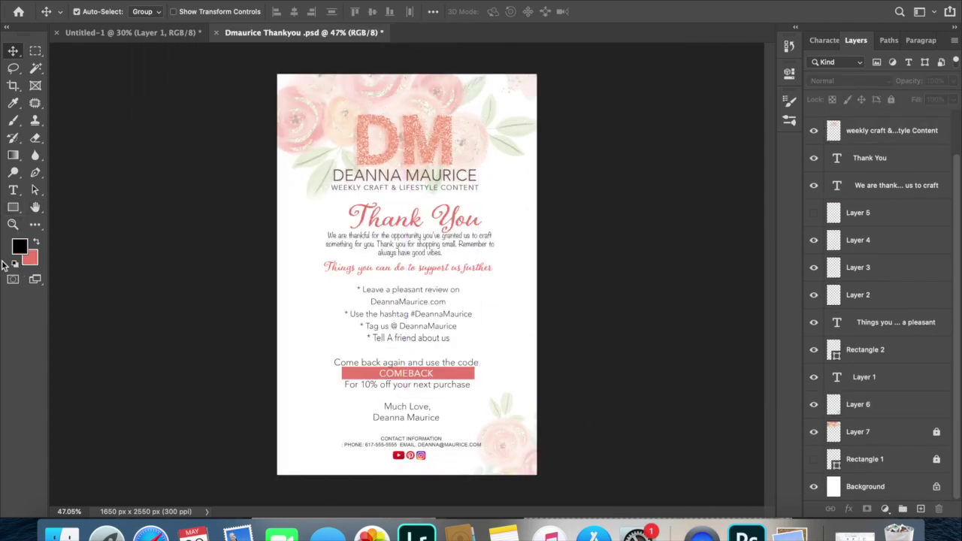
click(13, 265)
Draw a white rectangle across the header and place Rectangle 3 just above Rectangle 2.
key(x)
key(u)
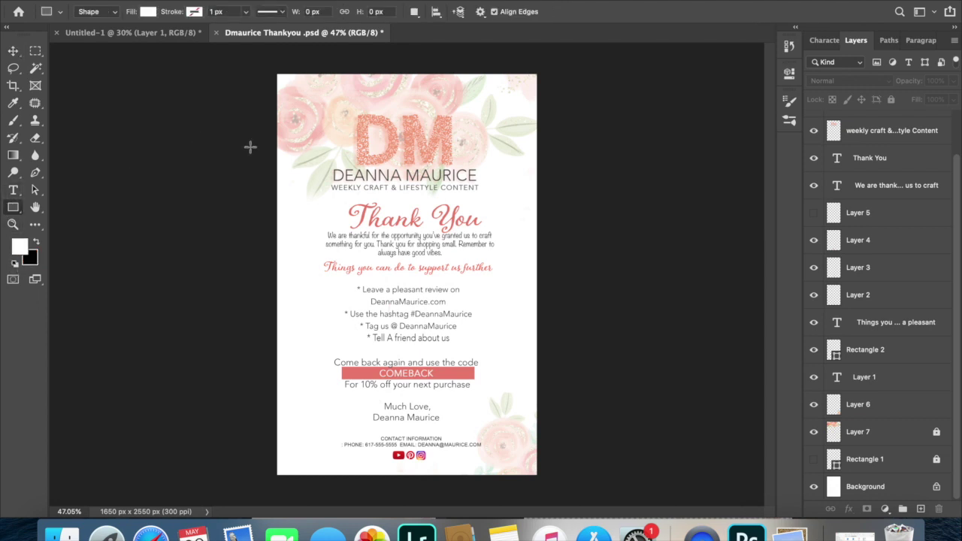
drag(278, 118, 541, 198)
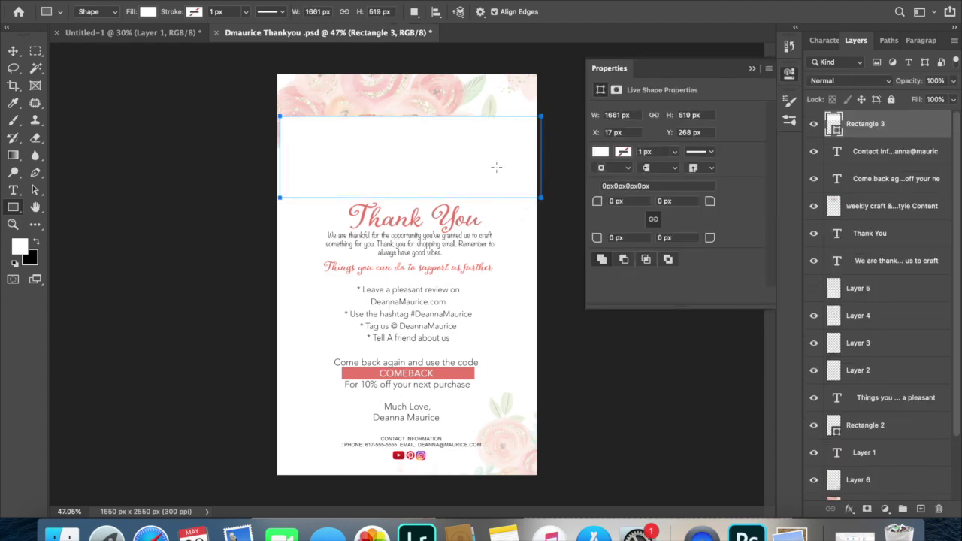
click(755, 70)
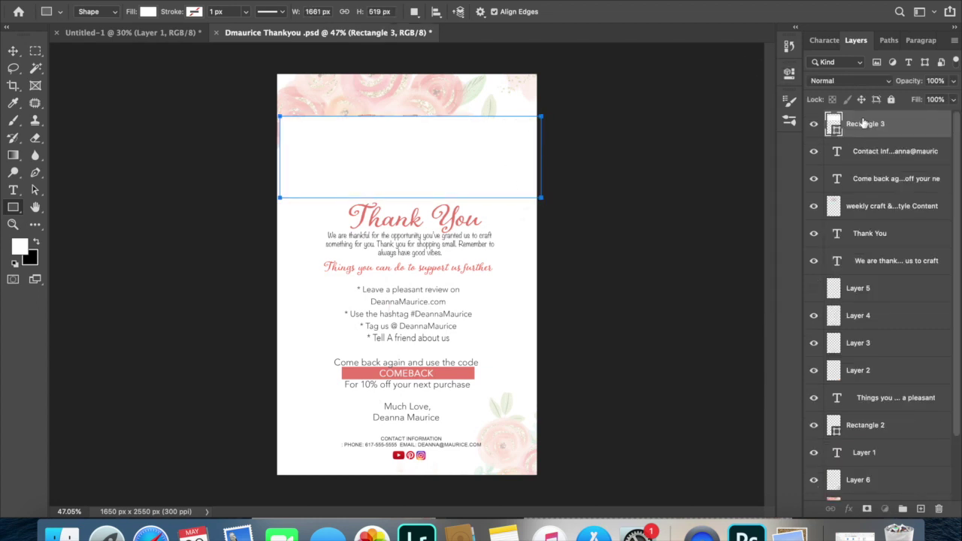
drag(863, 124, 866, 404)
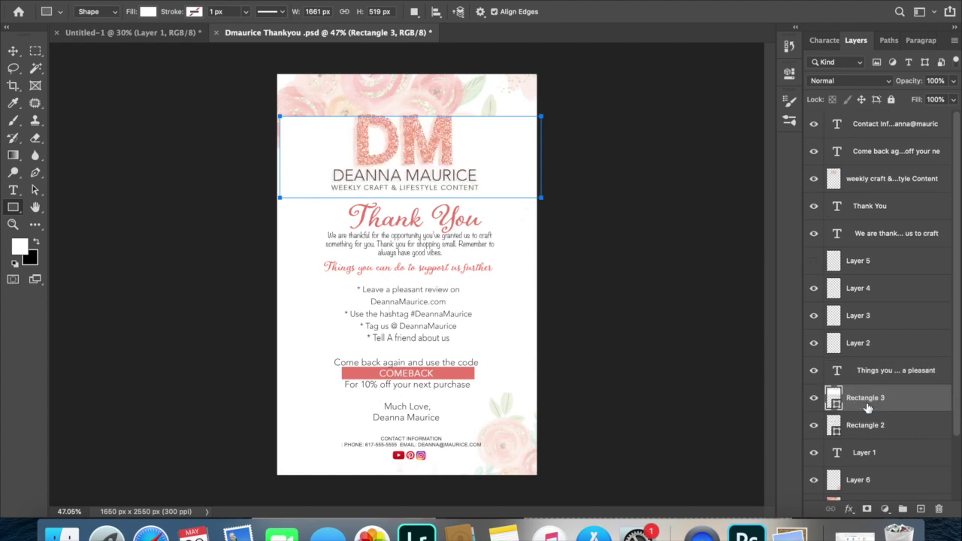
Lower the white band's opacity to 68% and position it behind the logo.
click(13, 51)
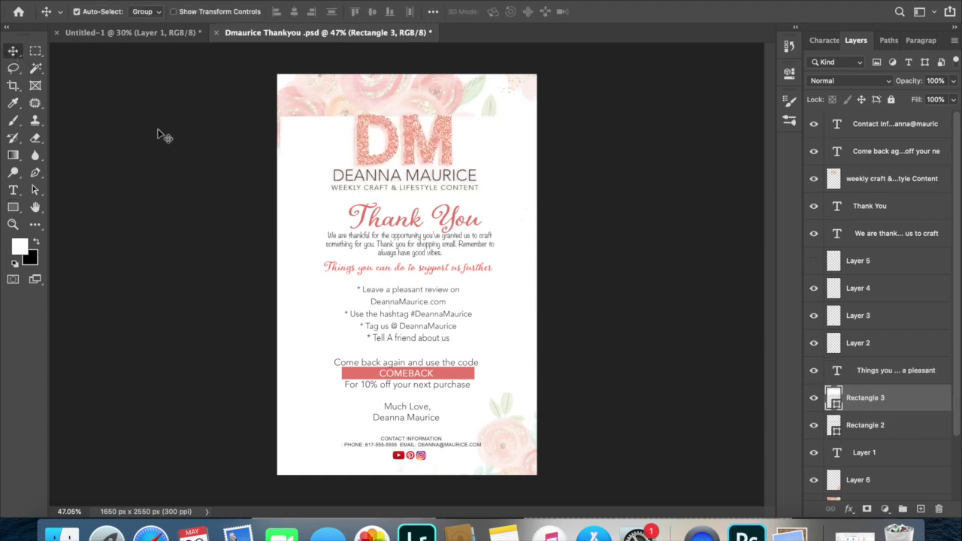
drag(310, 181, 309, 179)
click(953, 80)
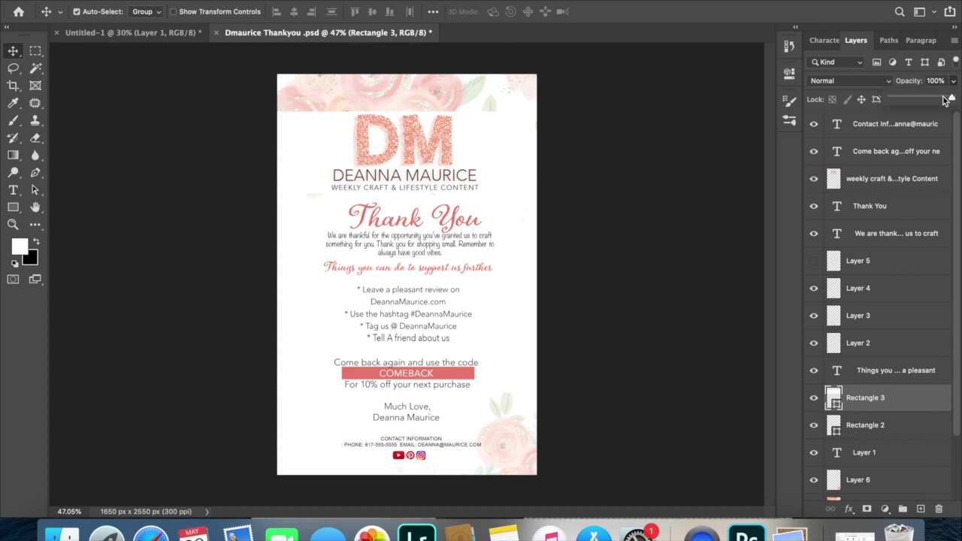
drag(948, 99, 923, 100)
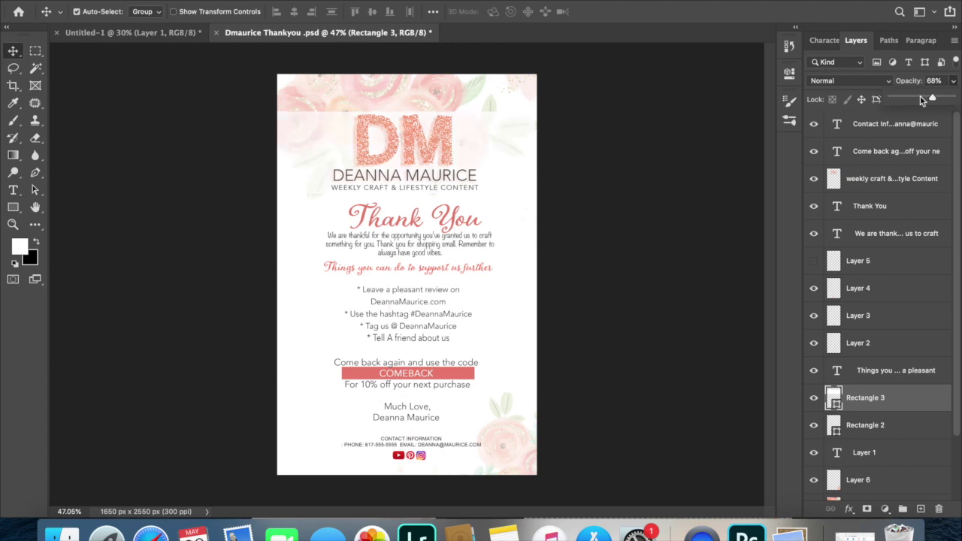
click(192, 145)
click(192, 146)
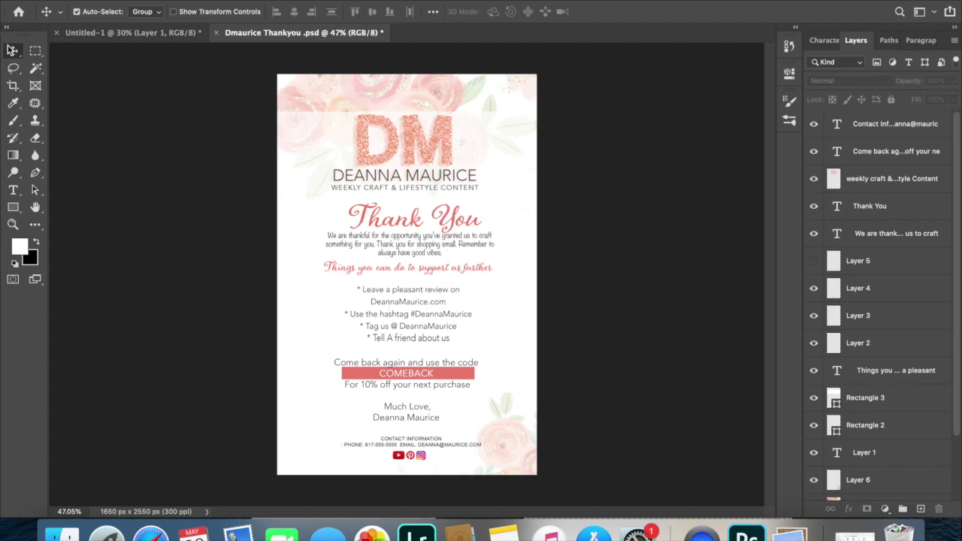
drag(297, 167, 292, 162)
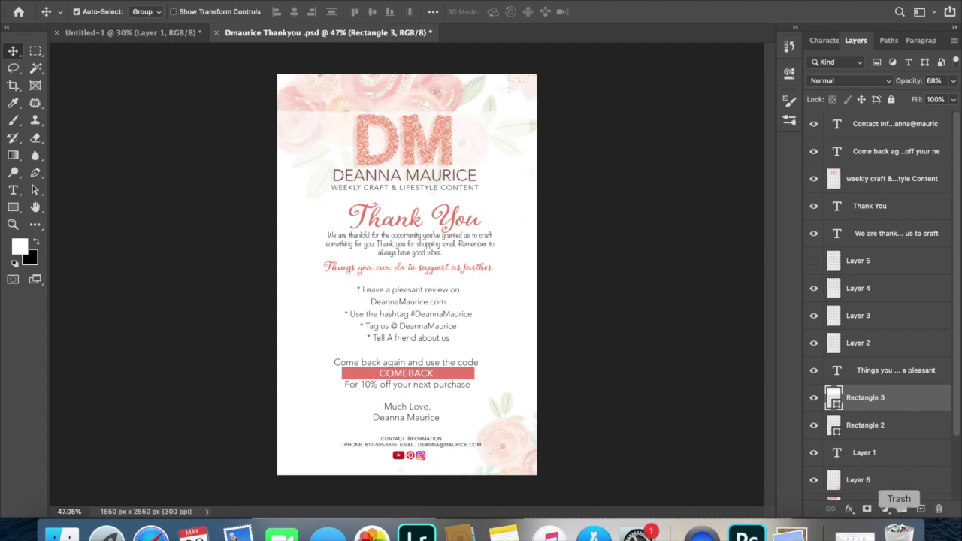
Add a drop shadow to the header band: distance 15, size 38, colour sampled from the DM pink.
click(851, 510)
click(881, 483)
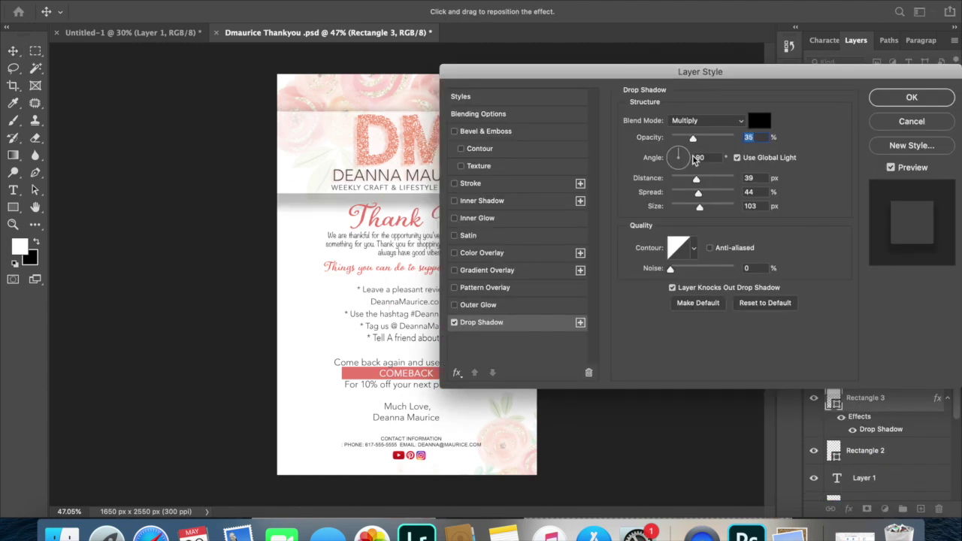
drag(686, 179, 681, 178)
click(684, 207)
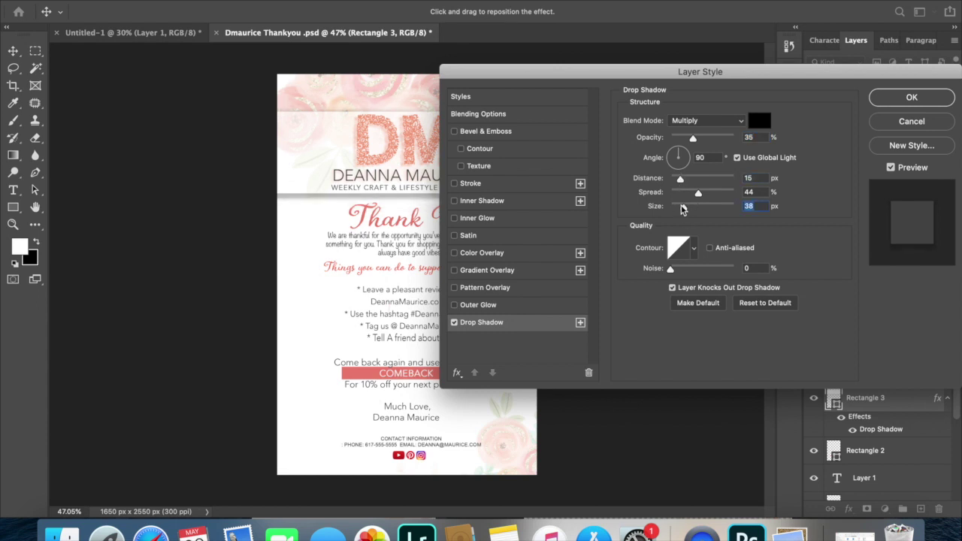
click(759, 121)
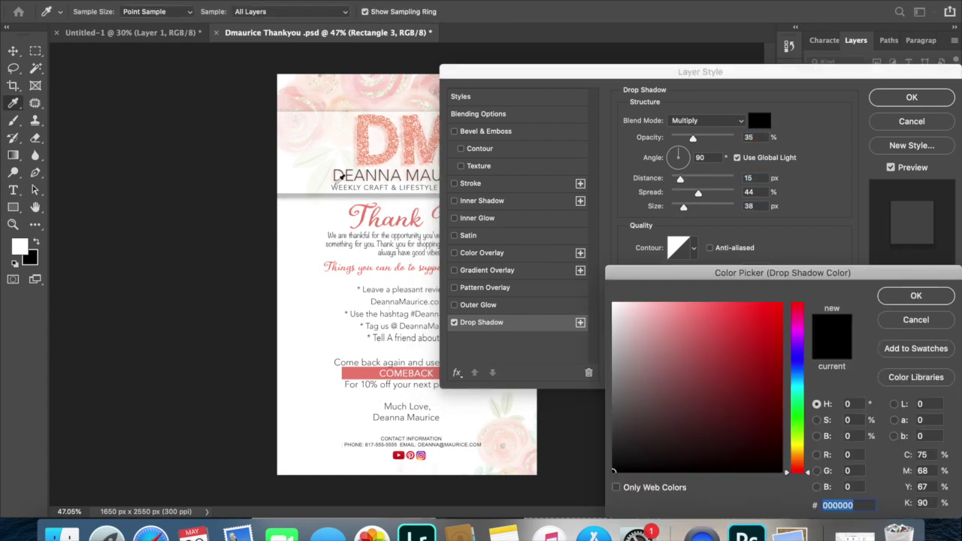
click(366, 151)
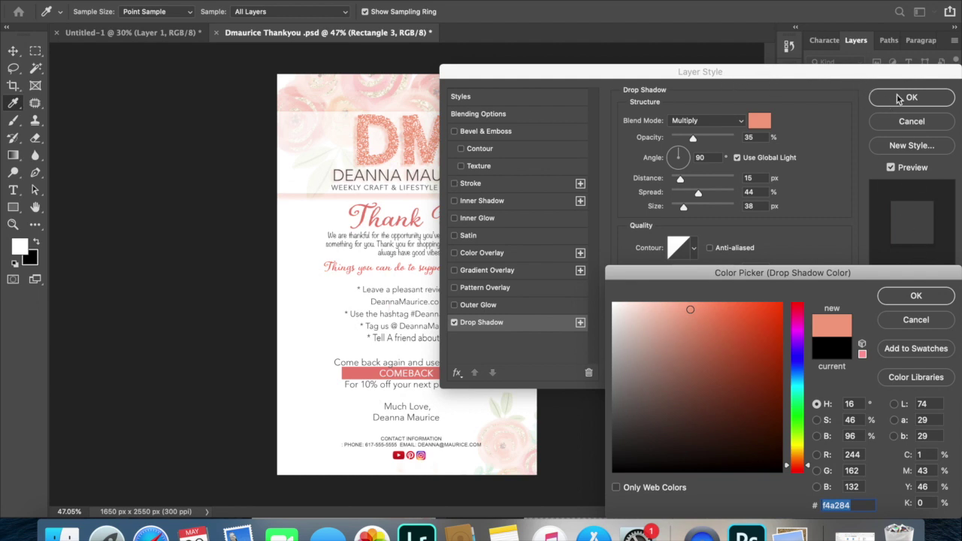
click(915, 295)
click(910, 97)
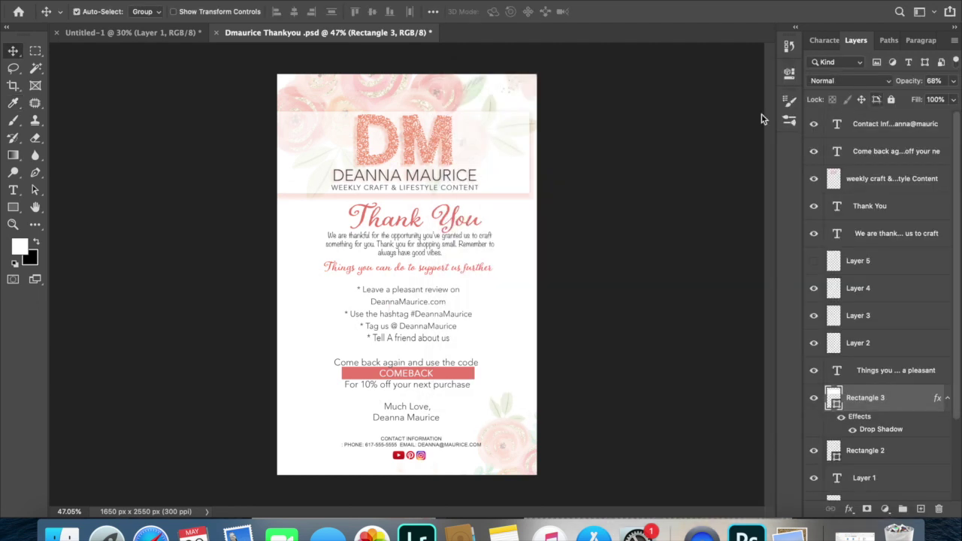
drag(498, 157, 516, 168)
Select all the card's content layers and centre them horizontally.
click(408, 97)
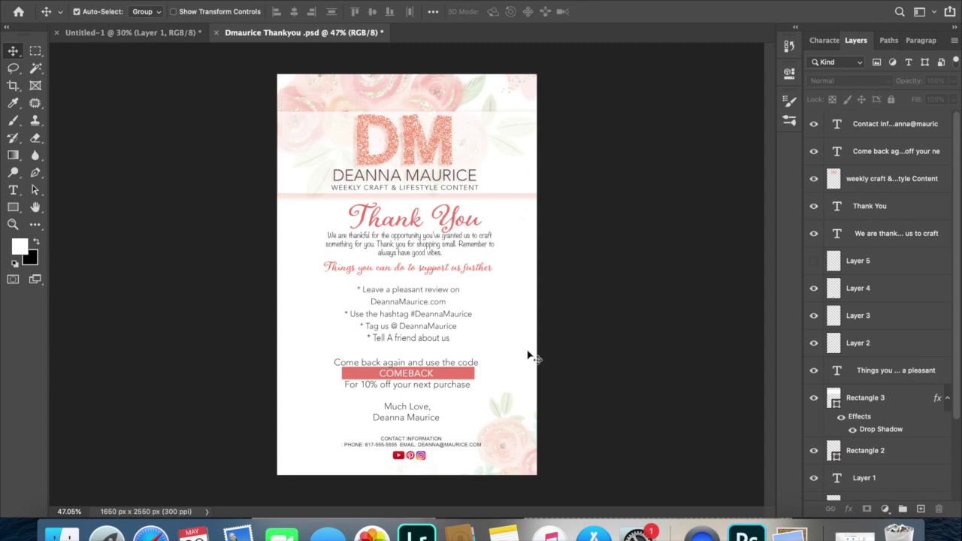
drag(395, 76, 432, 444)
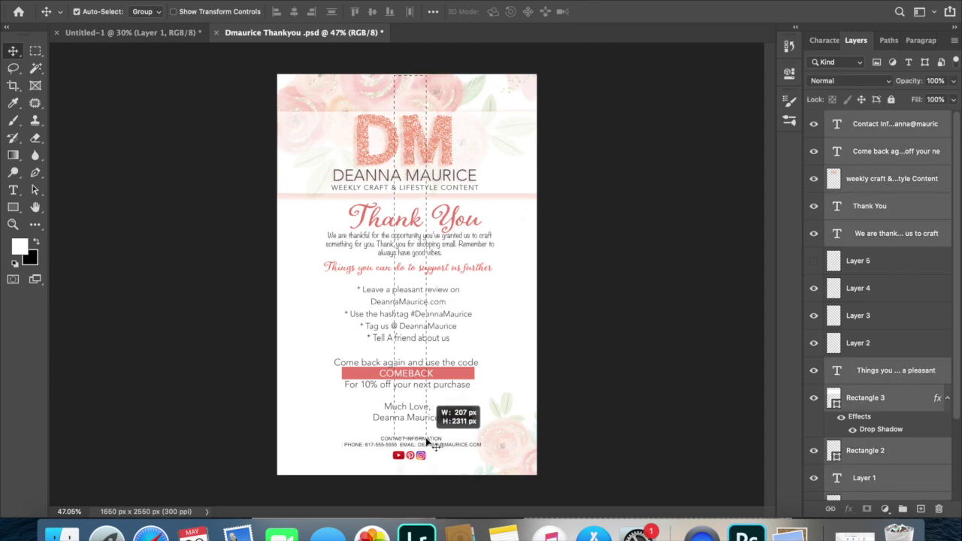
click(295, 12)
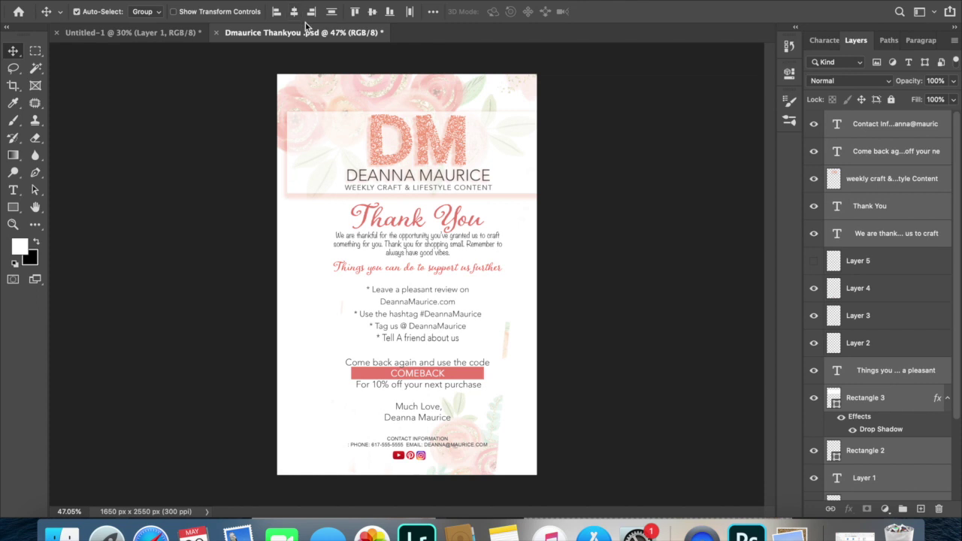
click(305, 22)
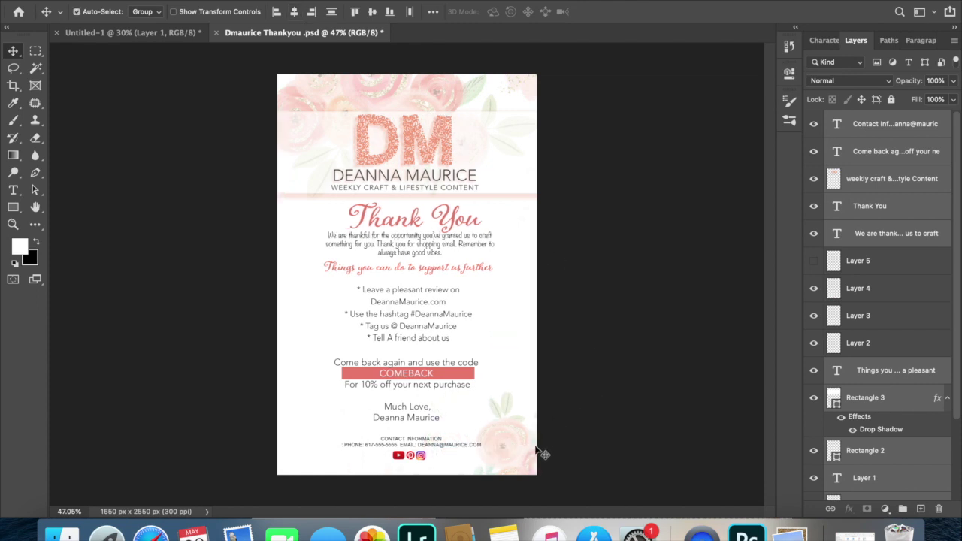
click(618, 423)
Lock the lower-right flower Layer 6 and the COMEBACK bar rectangle layer.
click(527, 429)
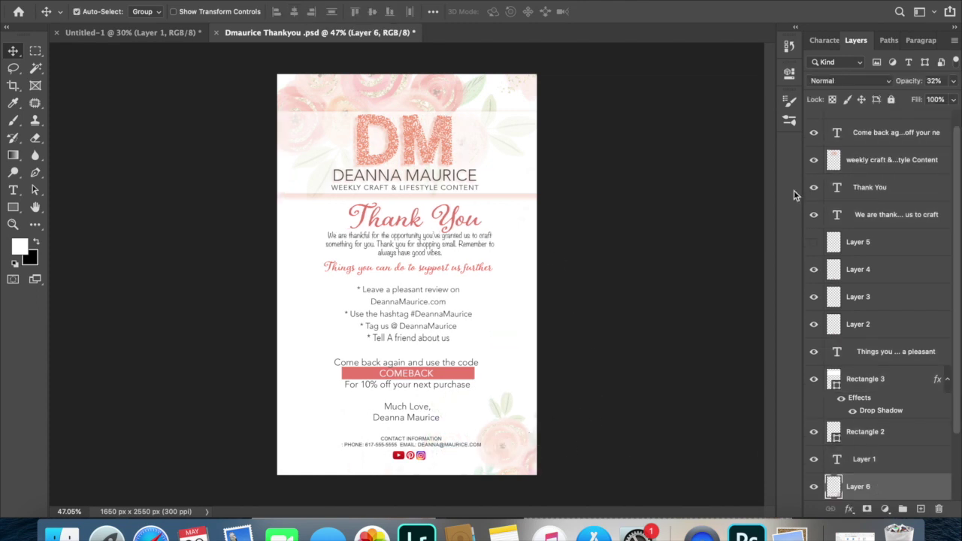
click(891, 100)
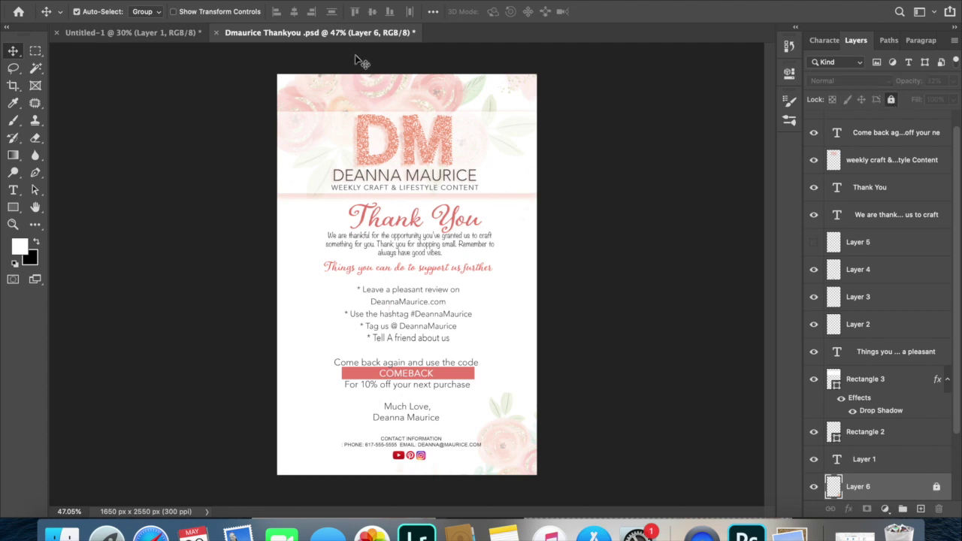
drag(361, 62, 481, 380)
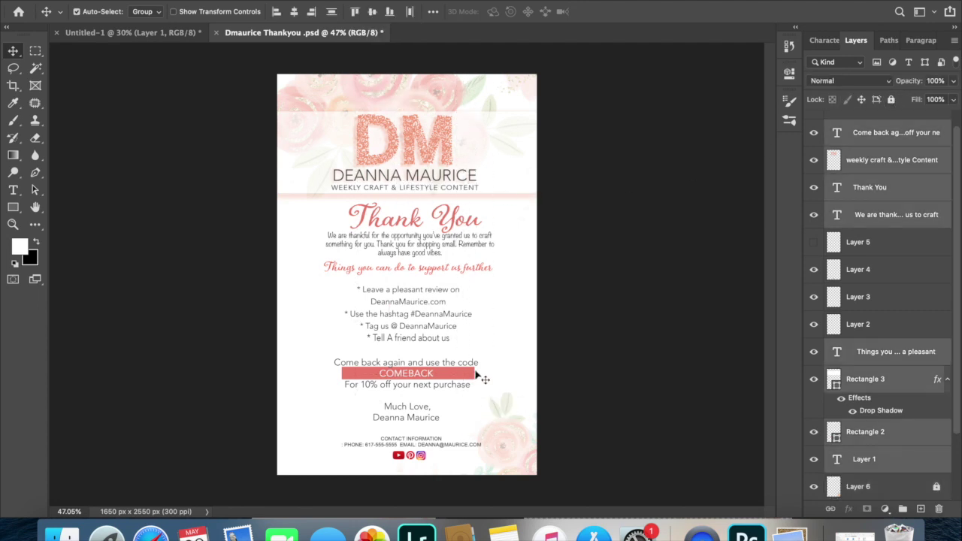
click(566, 247)
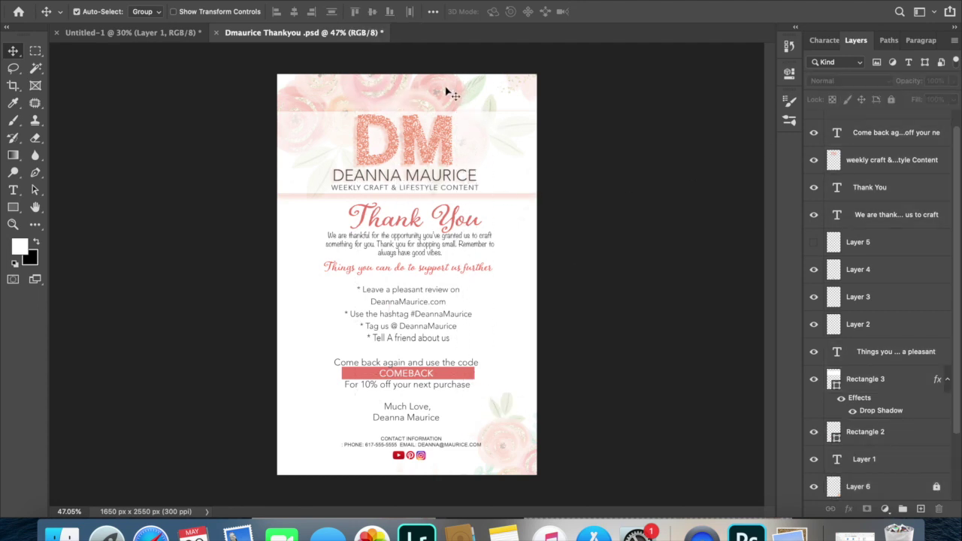
click(511, 176)
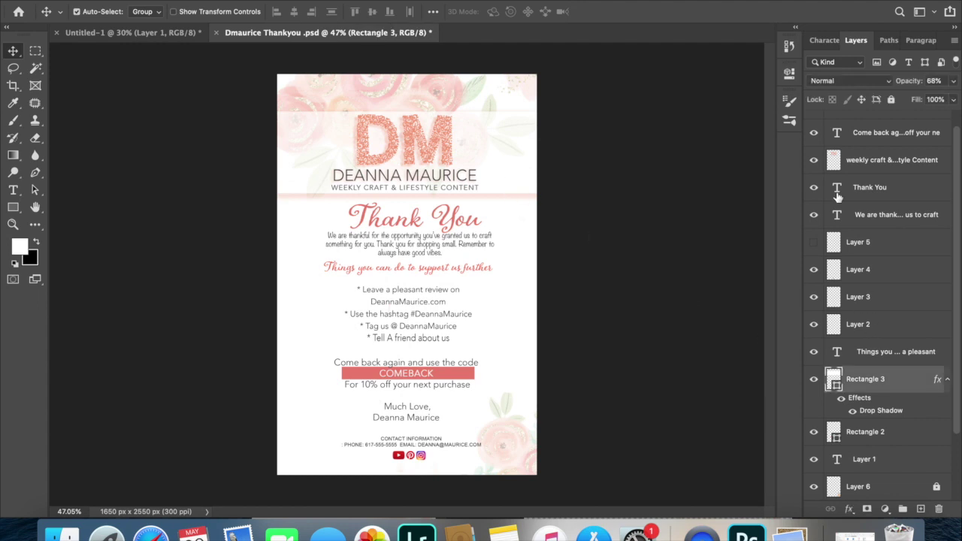
click(891, 100)
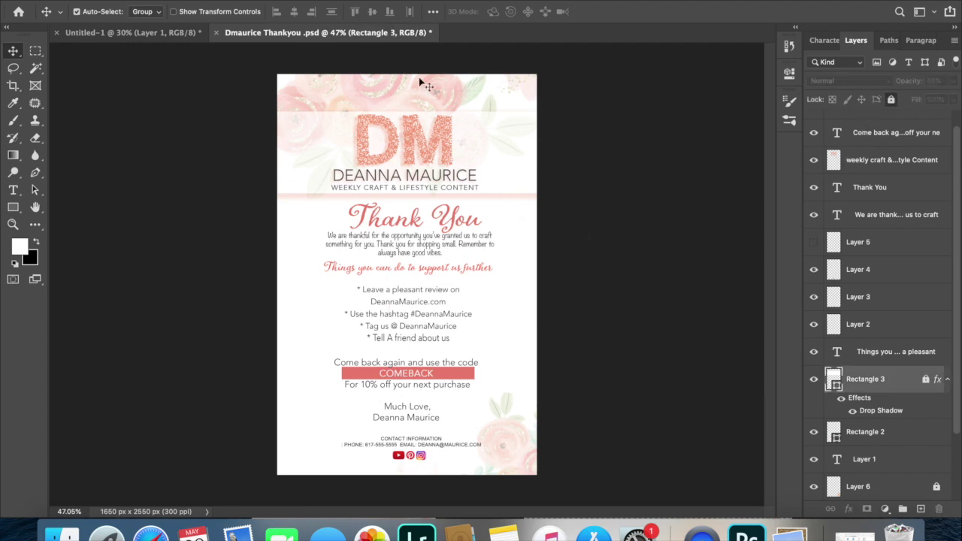
Align the logo, heading and text layers on their horizontal centres, then dismiss the save prompt.
drag(405, 67, 456, 451)
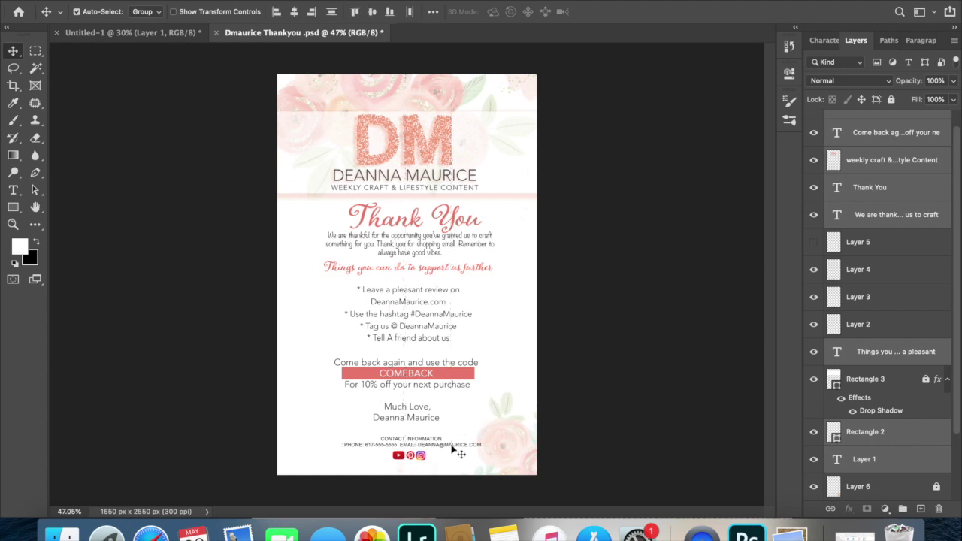
click(294, 11)
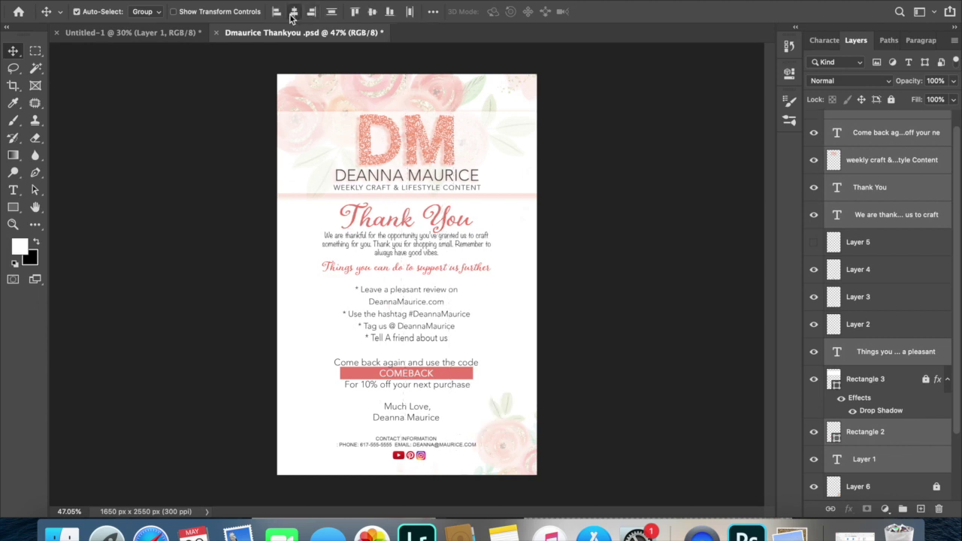
click(251, 344)
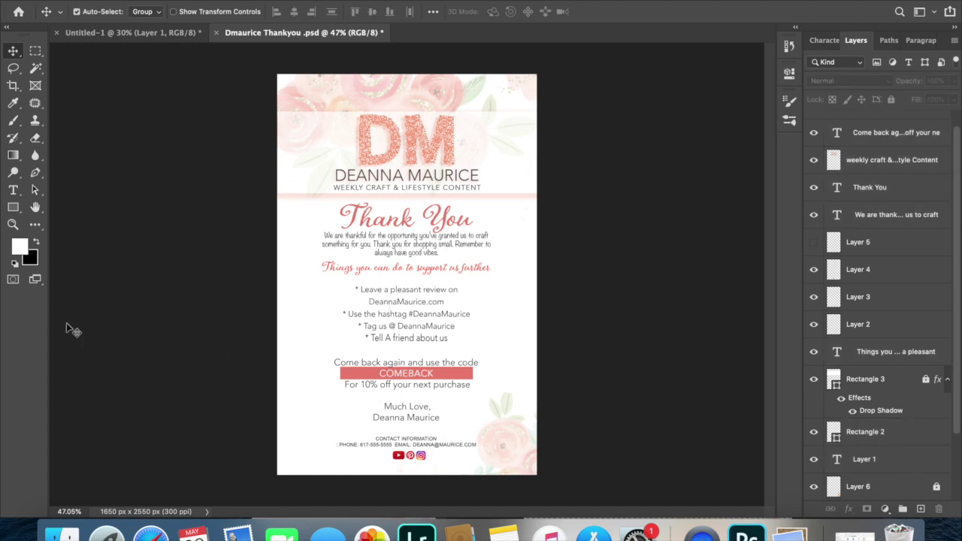
key(super+shift+s)
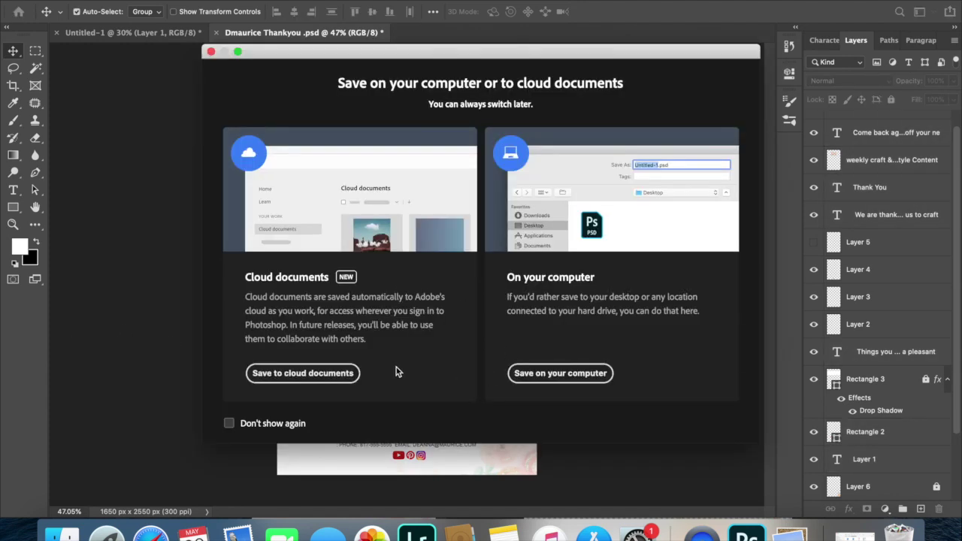
click(211, 52)
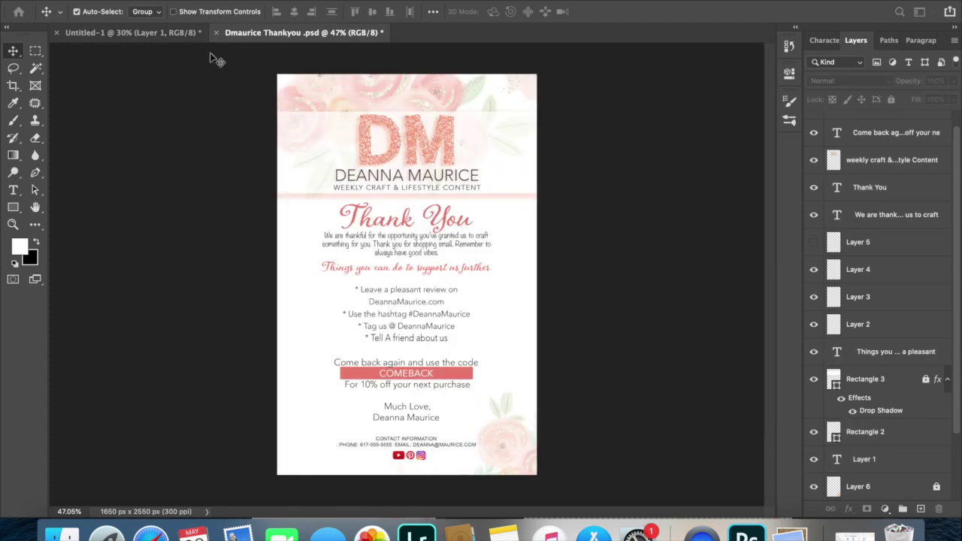
Set the support-us heading to 24 pt and widen the text box left, right and downward.
click(397, 275)
double_click(396, 271)
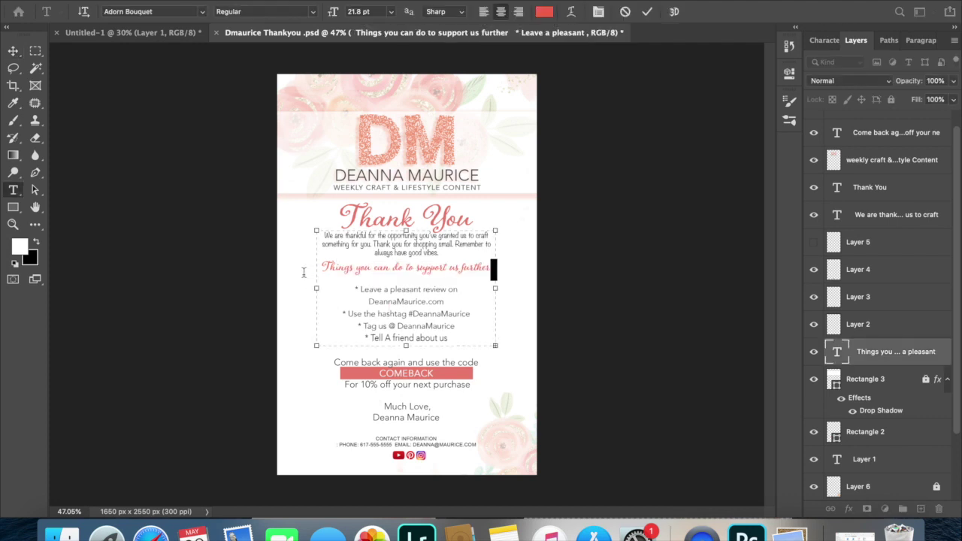
drag(490, 268, 303, 269)
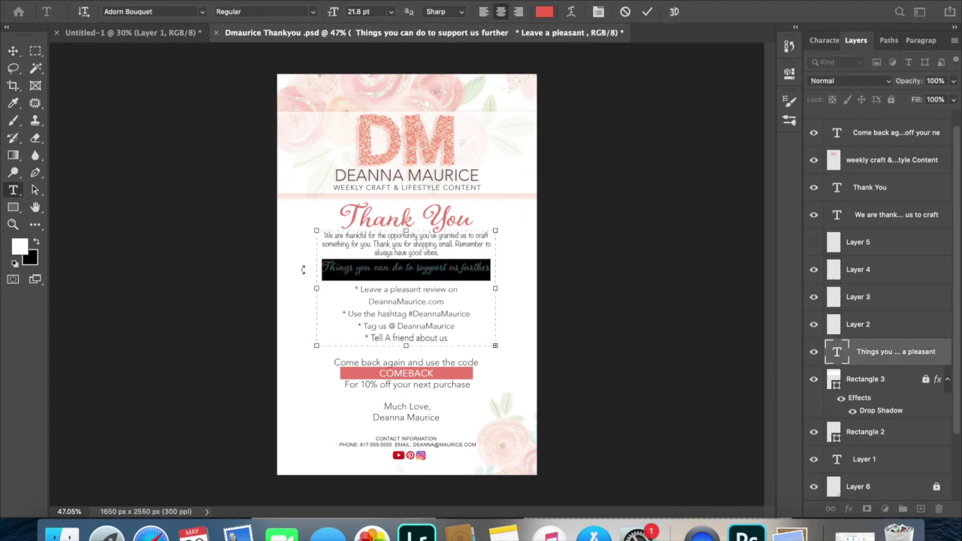
click(393, 17)
click(359, 131)
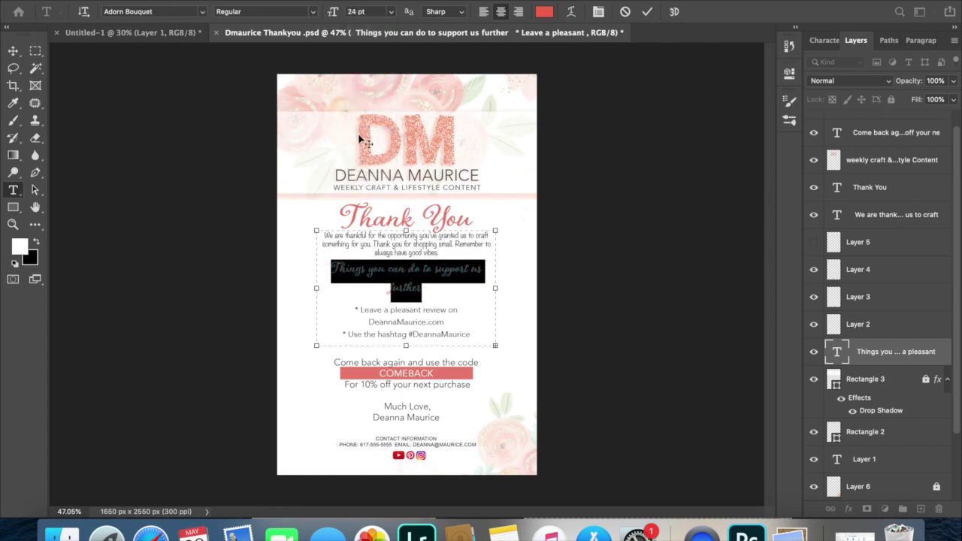
drag(492, 288, 513, 288)
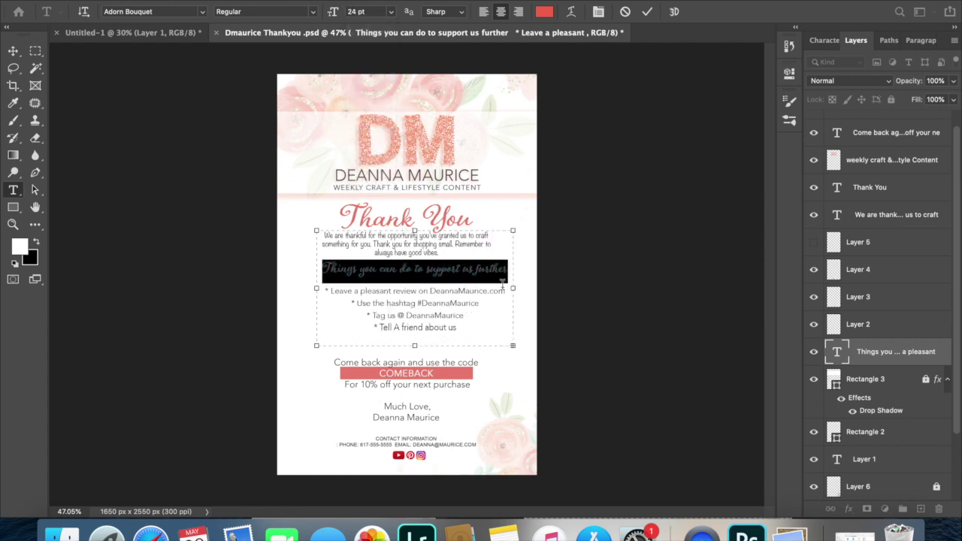
drag(316, 287, 282, 288)
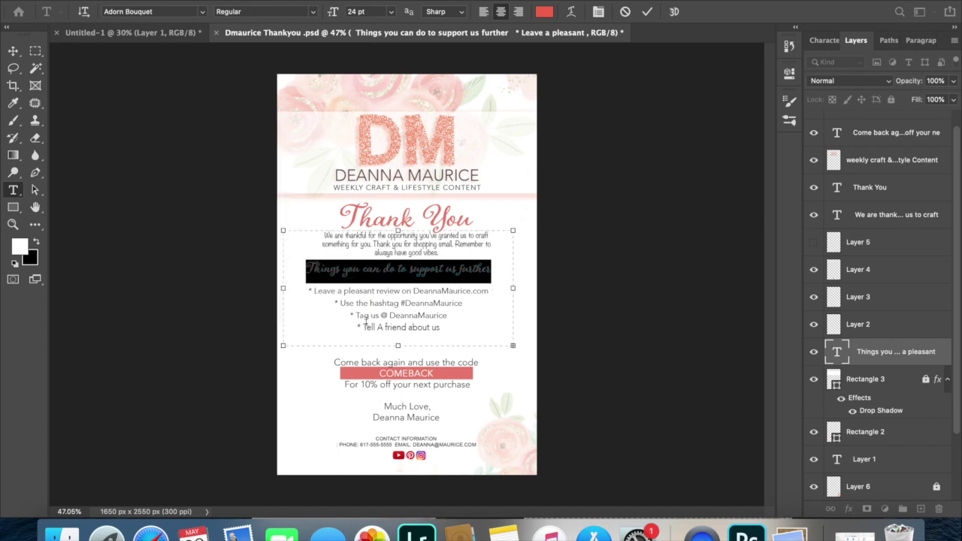
drag(398, 346, 397, 358)
Commit the text edit and move the support-us text block slightly lower.
click(390, 12)
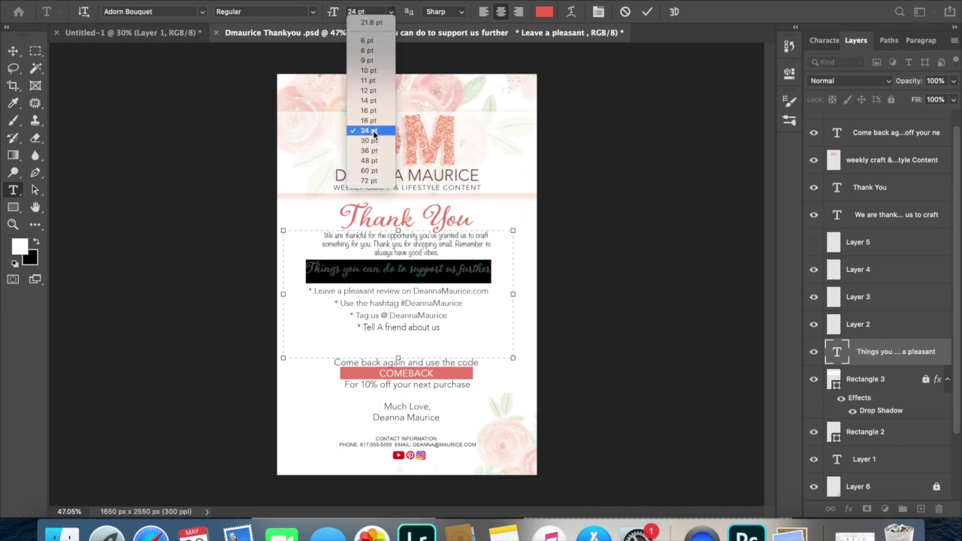
click(369, 131)
click(13, 50)
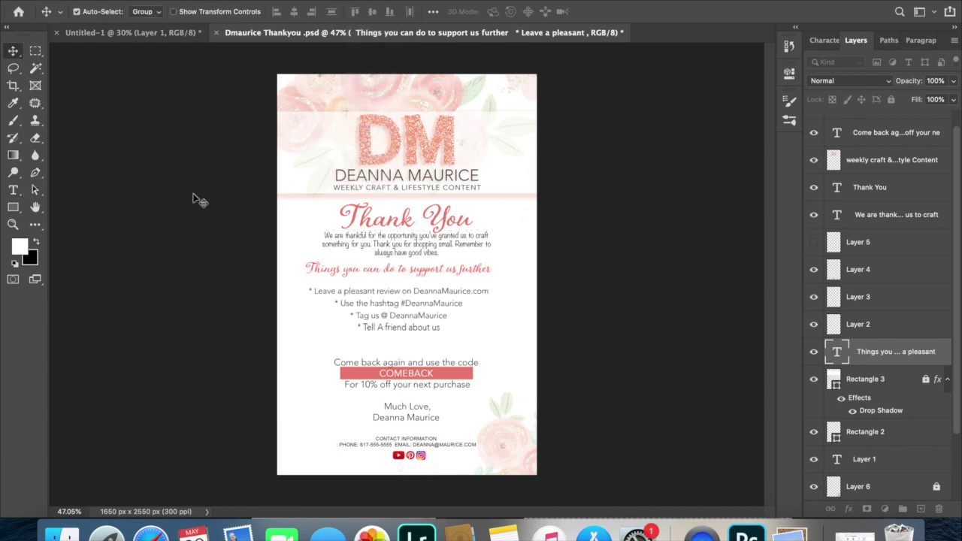
drag(318, 271, 325, 283)
click(242, 309)
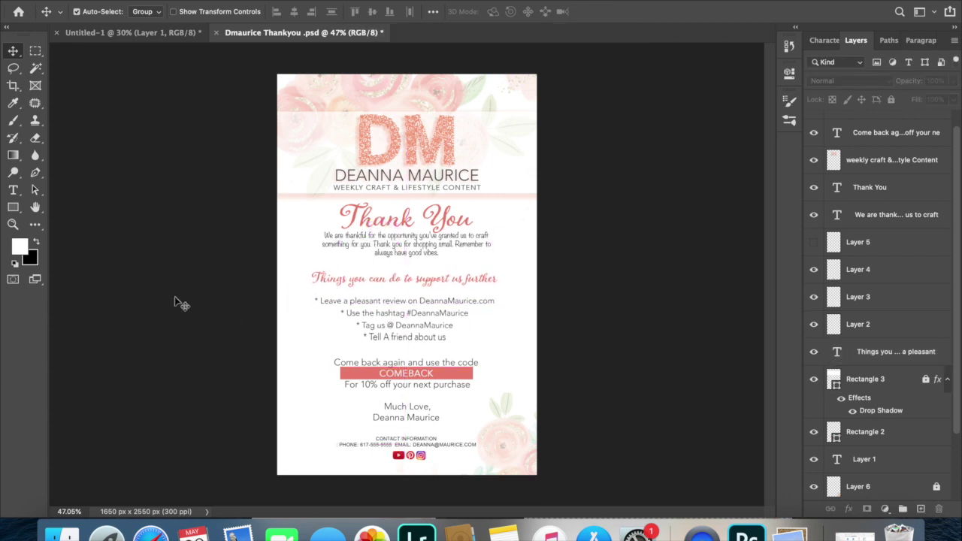
Attempt to save a JPEG copy over the existing one, and dismiss the could-not-save error.
key(super+s)
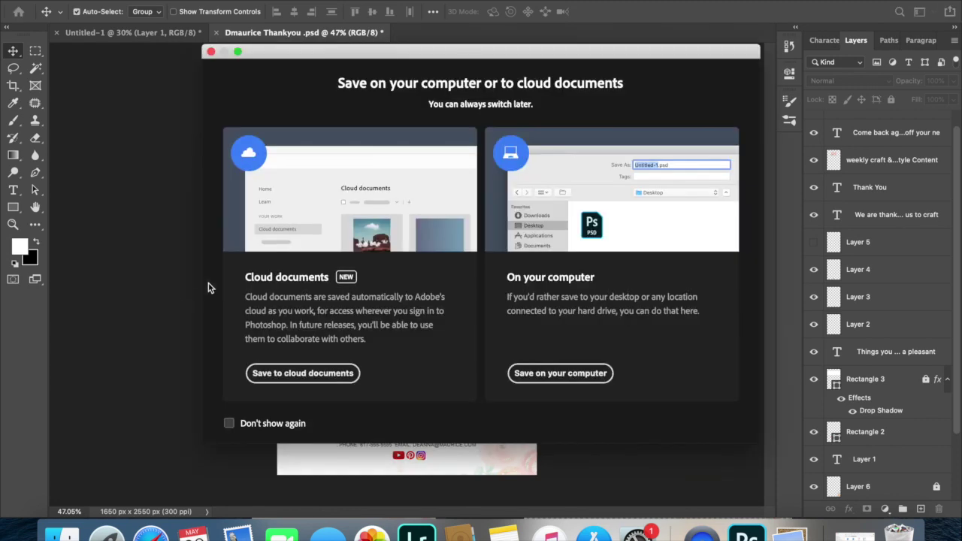
click(518, 376)
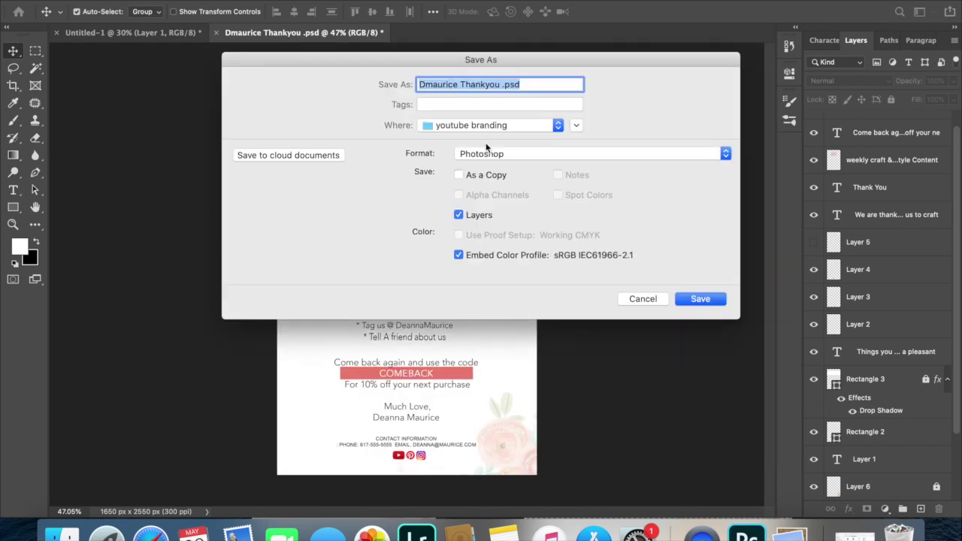
click(487, 152)
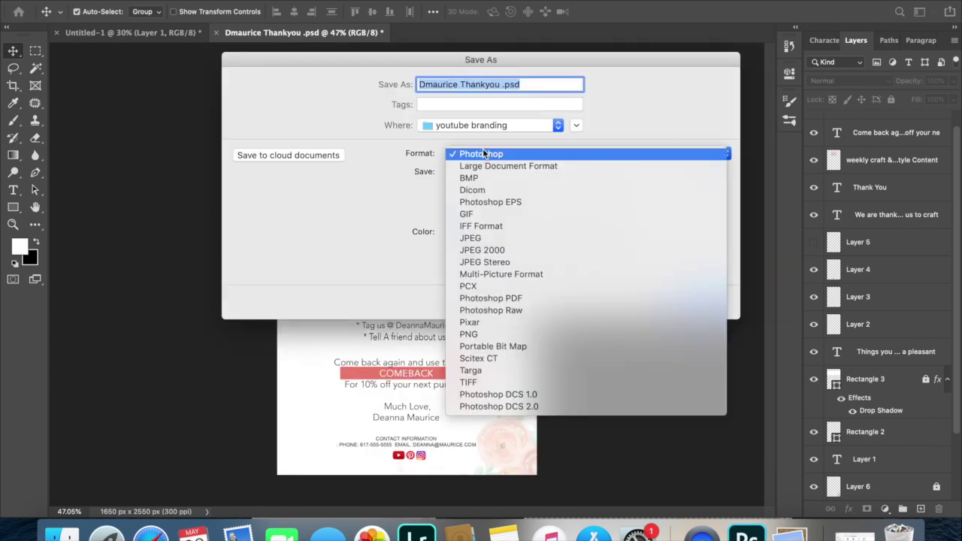
click(475, 240)
click(700, 299)
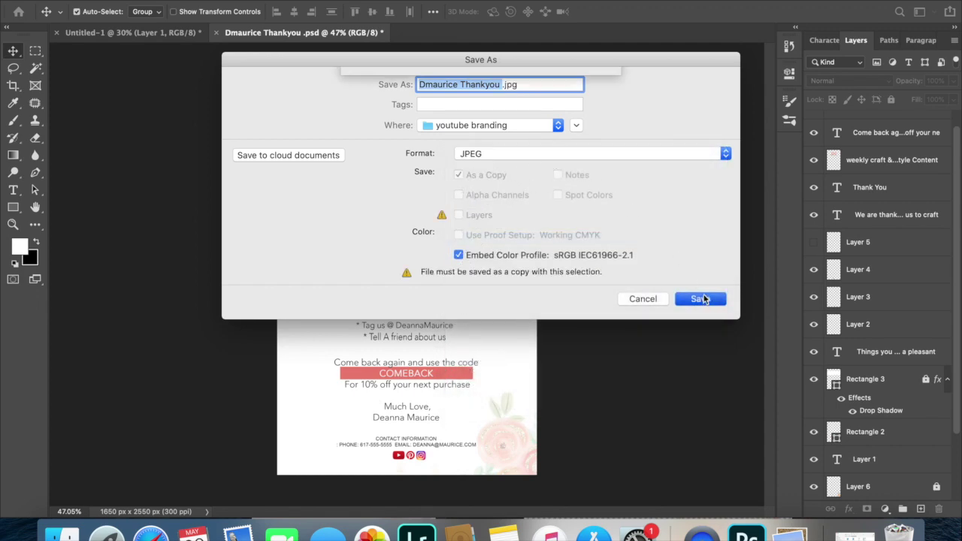
click(577, 148)
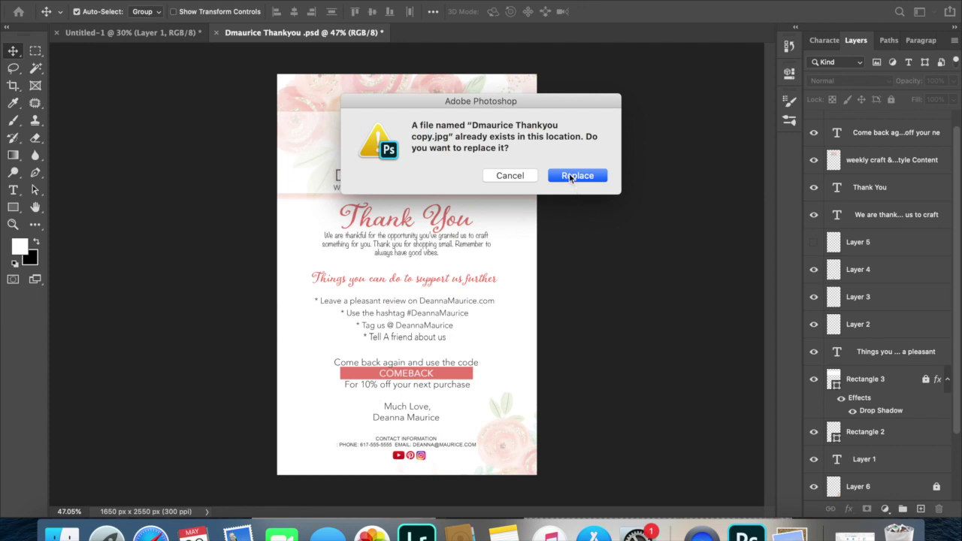
click(576, 175)
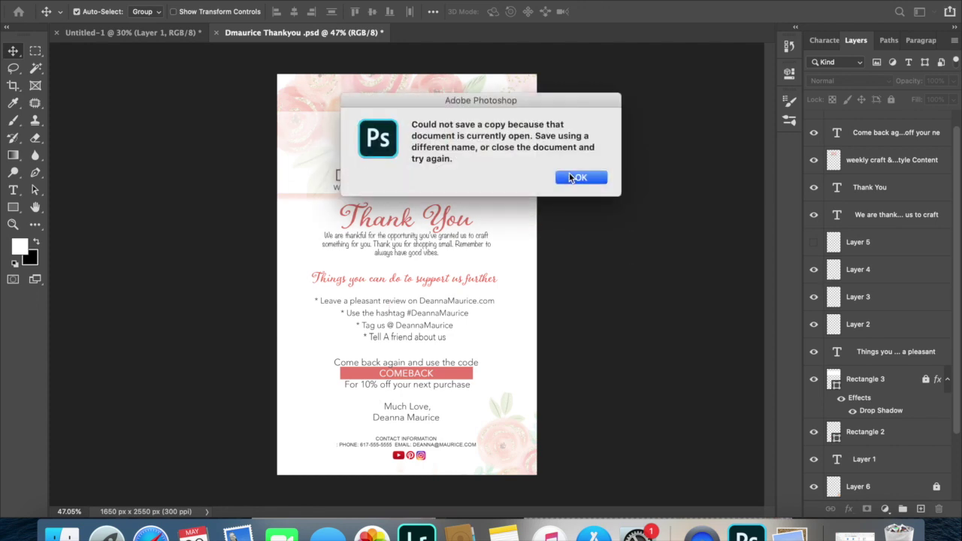
click(569, 174)
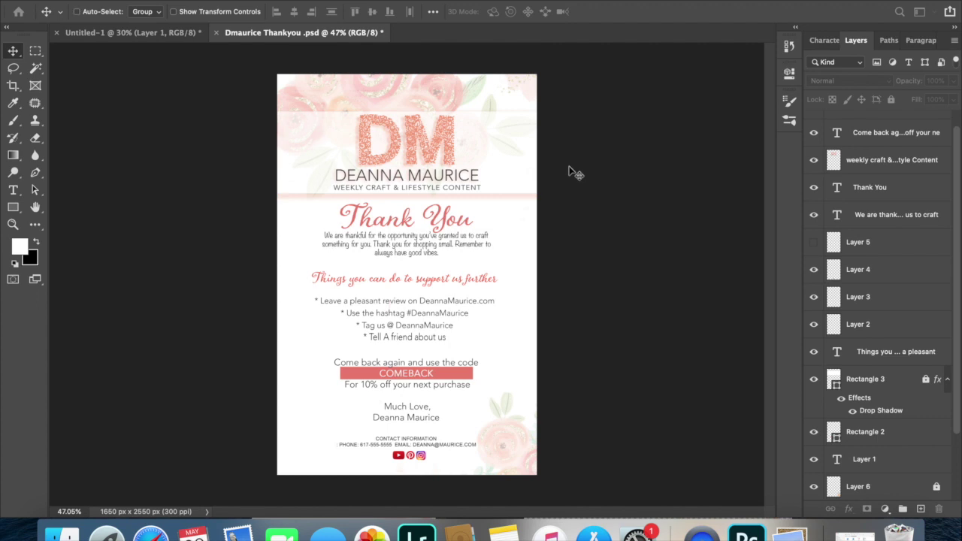
Save the card in Photoshop format on this computer, keeping maximum compatibility.
key(super+shift+s)
click(561, 373)
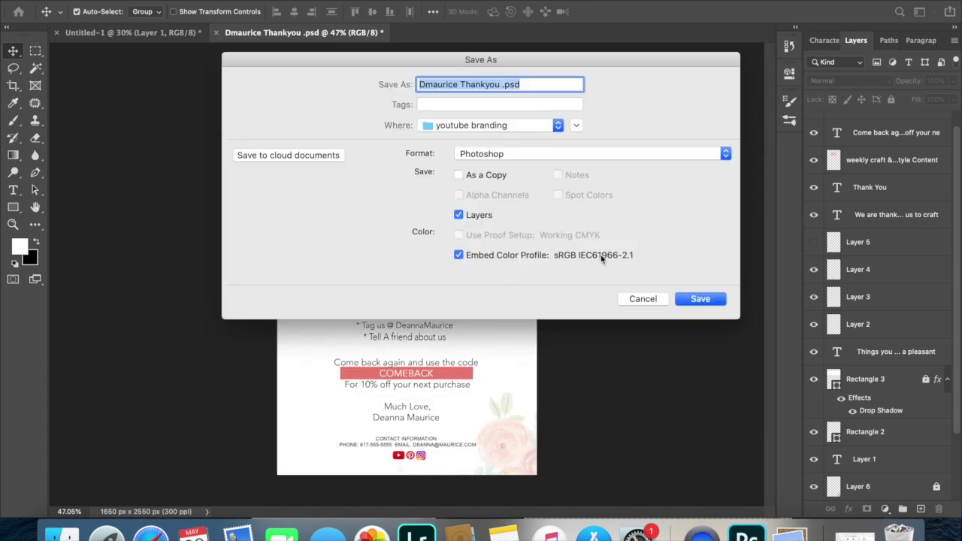
click(695, 304)
key(Escape)
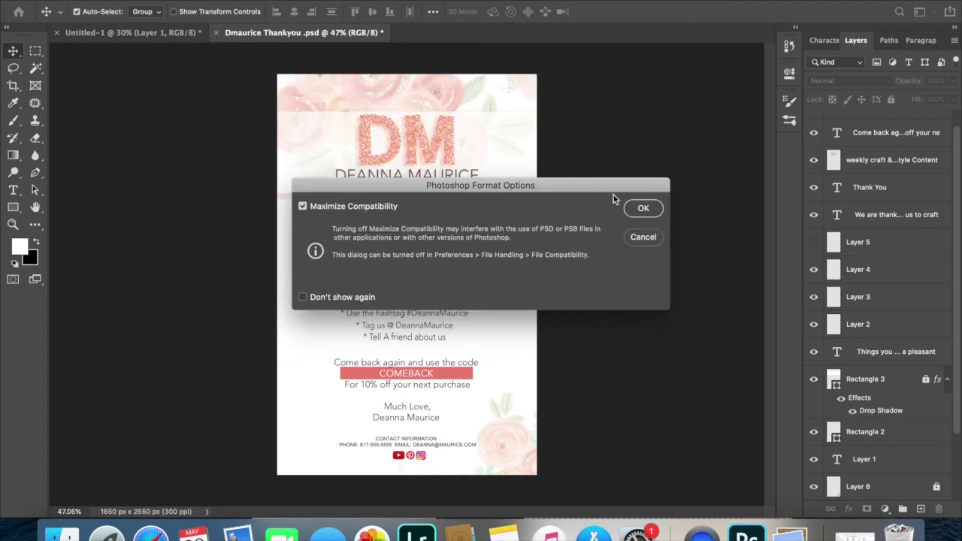
click(641, 208)
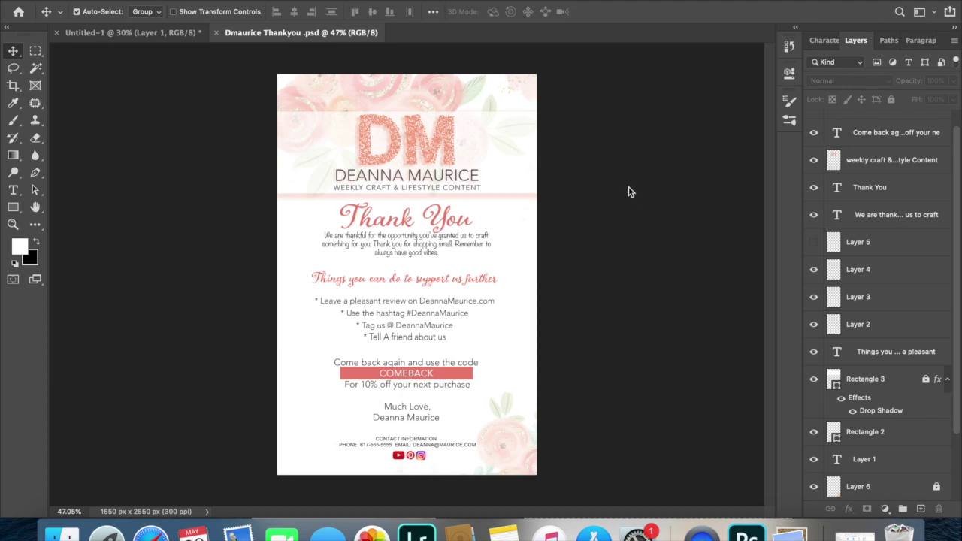
key(super+shift+s)
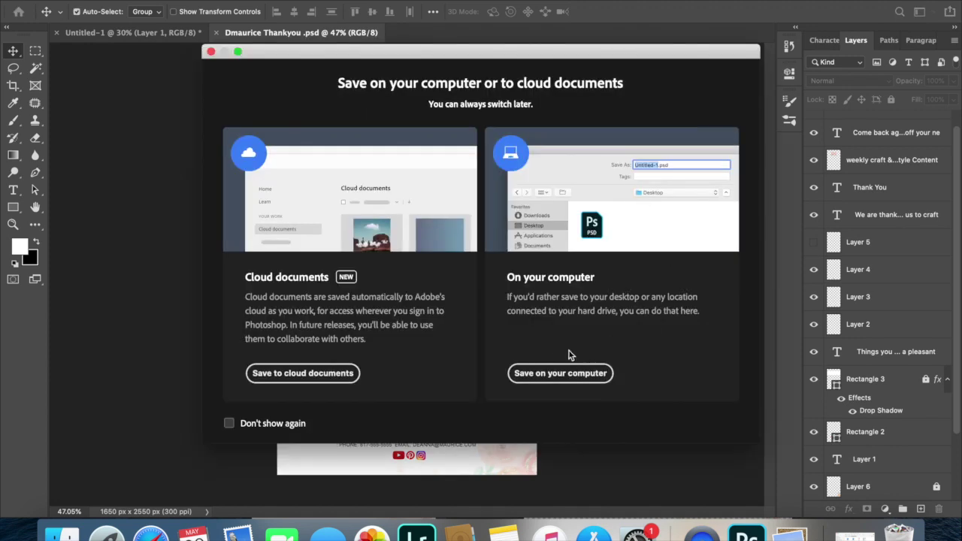
Retry saving a JPEG copy over the existing file, then dismiss the could-not-save warning.
click(549, 373)
click(482, 153)
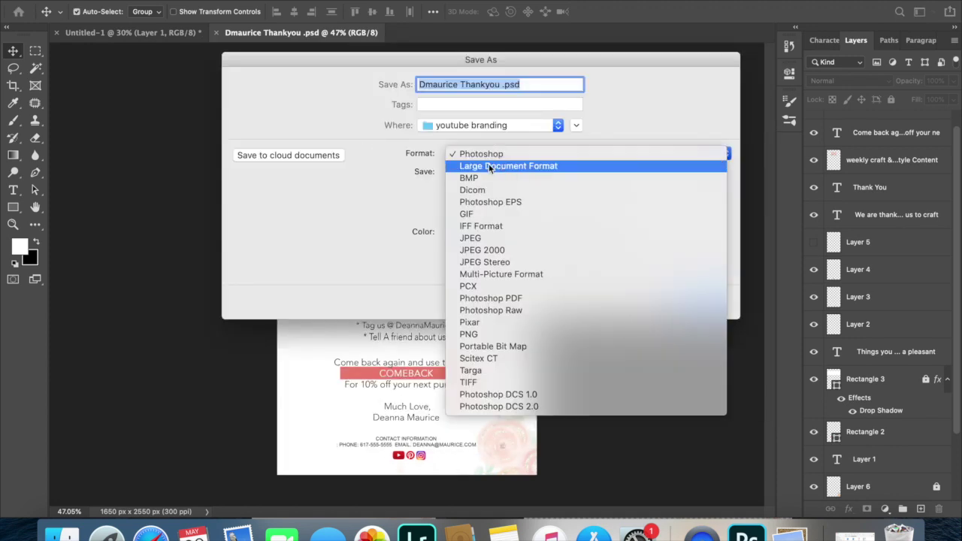
click(487, 239)
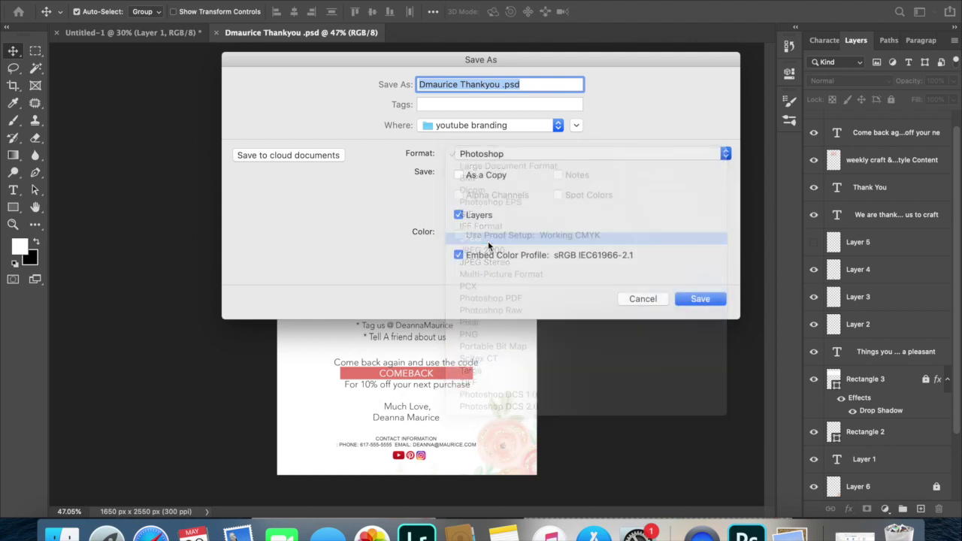
click(716, 303)
click(569, 146)
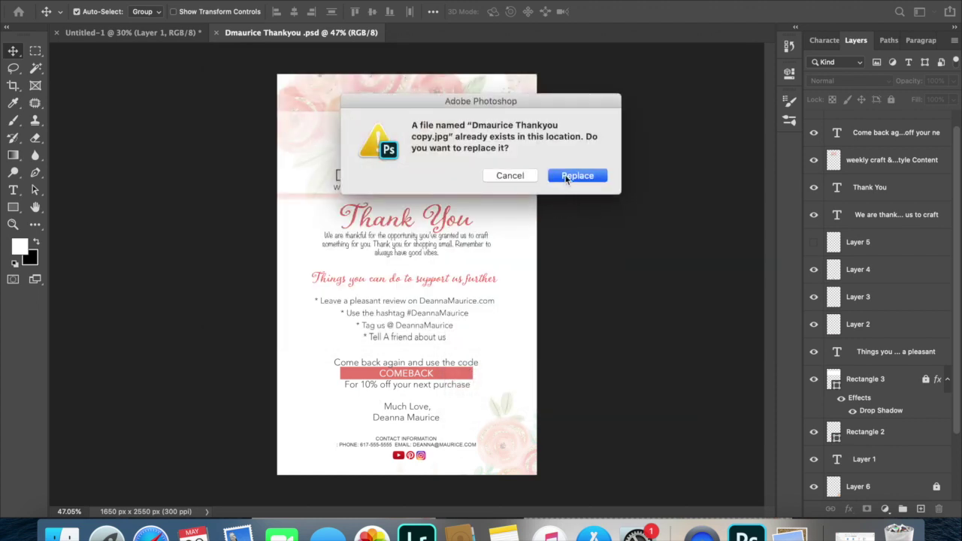
click(567, 177)
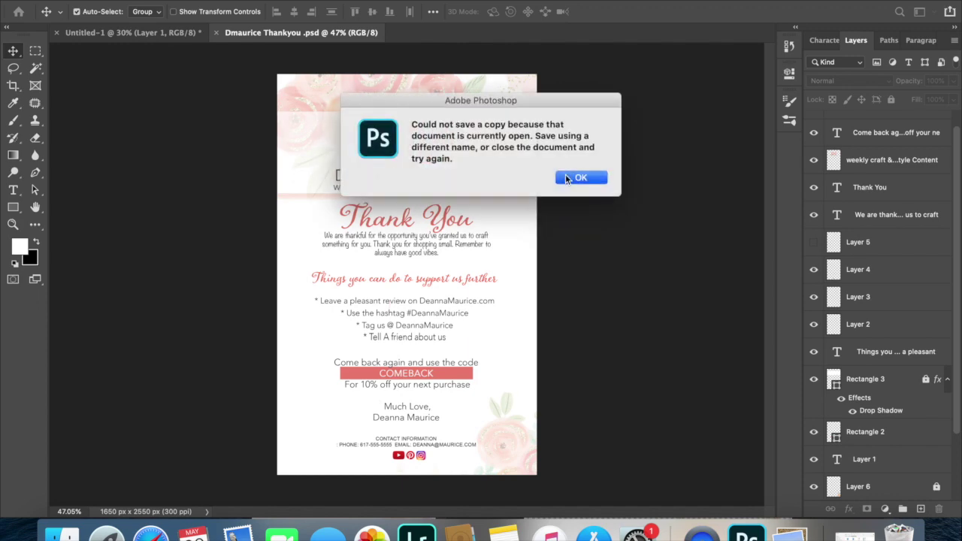
click(565, 174)
Start a Save As on the computer, then cancel the Photoshop-format save.
key(super+shift+s)
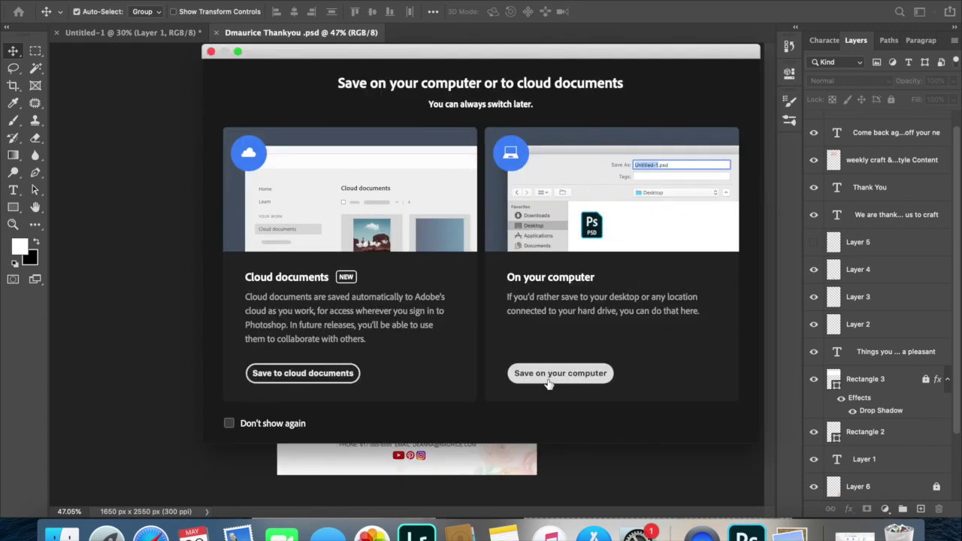
click(537, 372)
text(r)
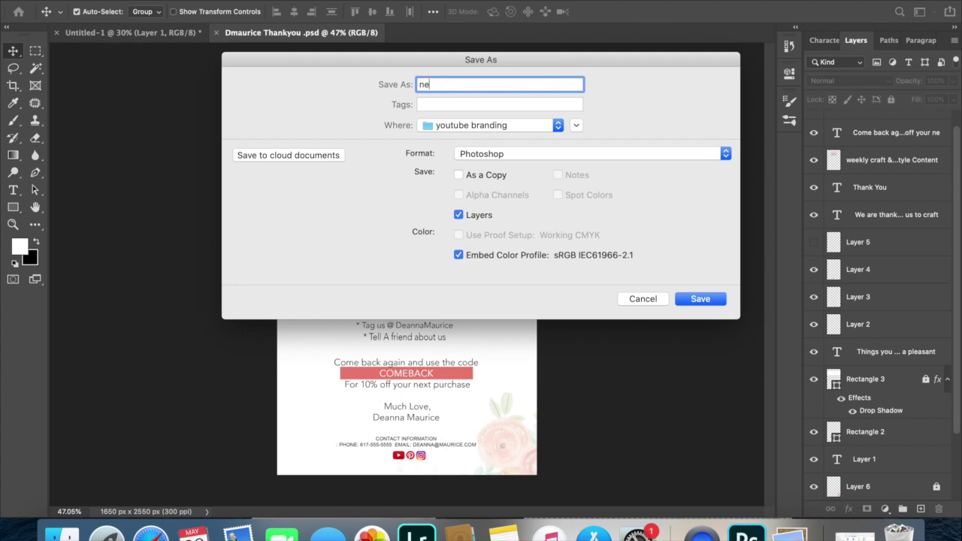
key(Return)
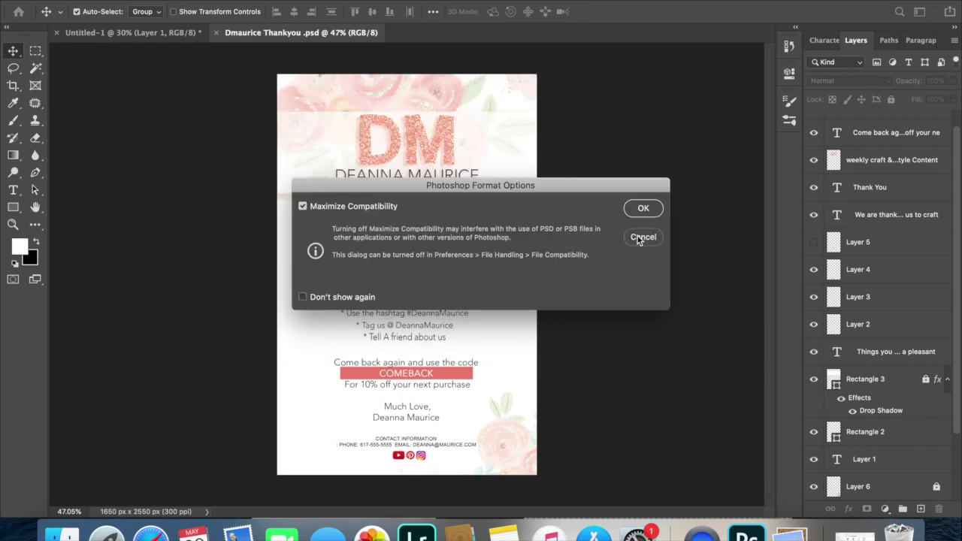
click(641, 237)
Save a JPEG copy named NEW on the computer.
key(super+shift+s)
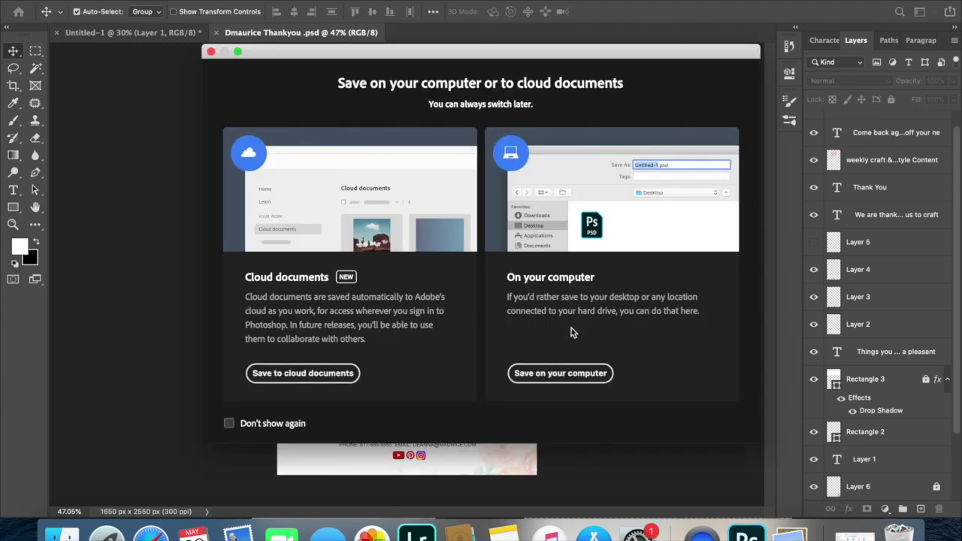
click(524, 374)
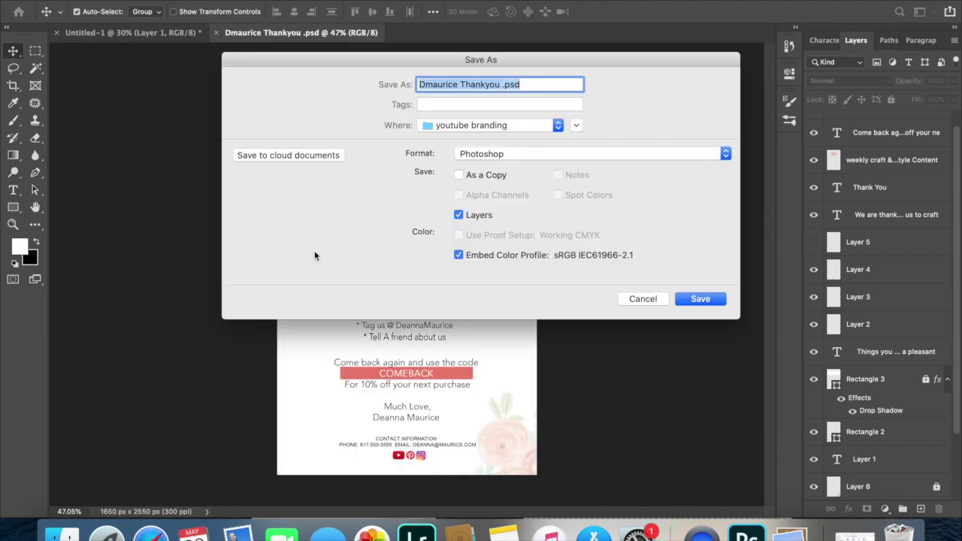
text(NEW)
click(466, 158)
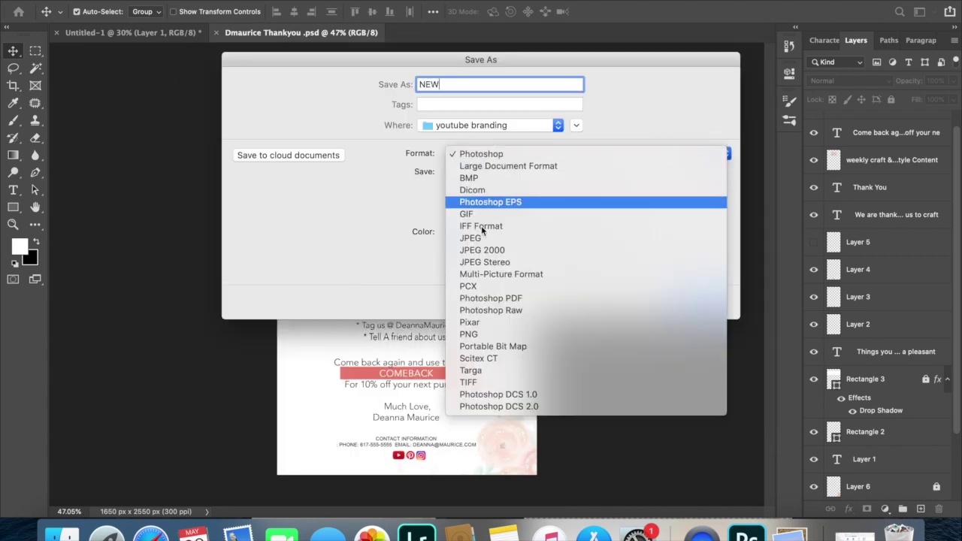
click(481, 240)
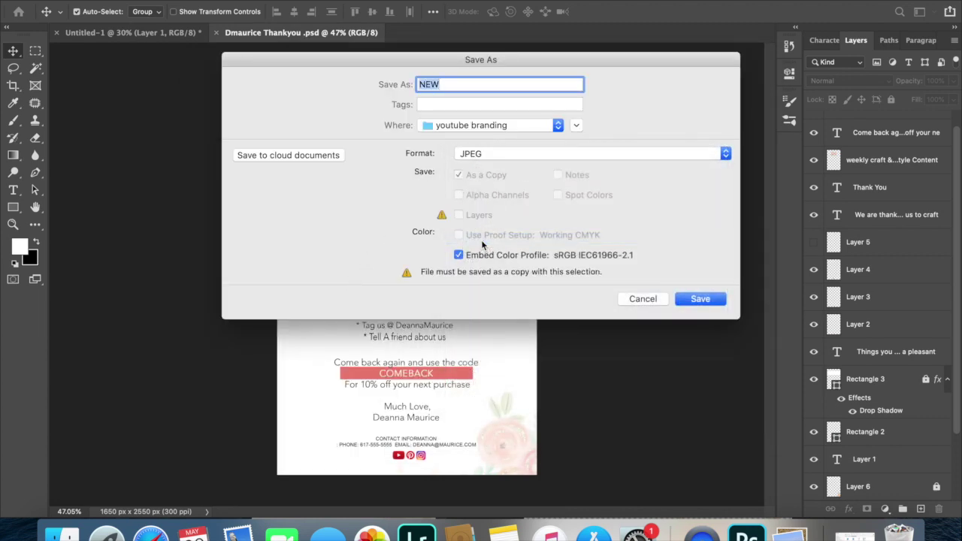
key(Return)
key(Return)
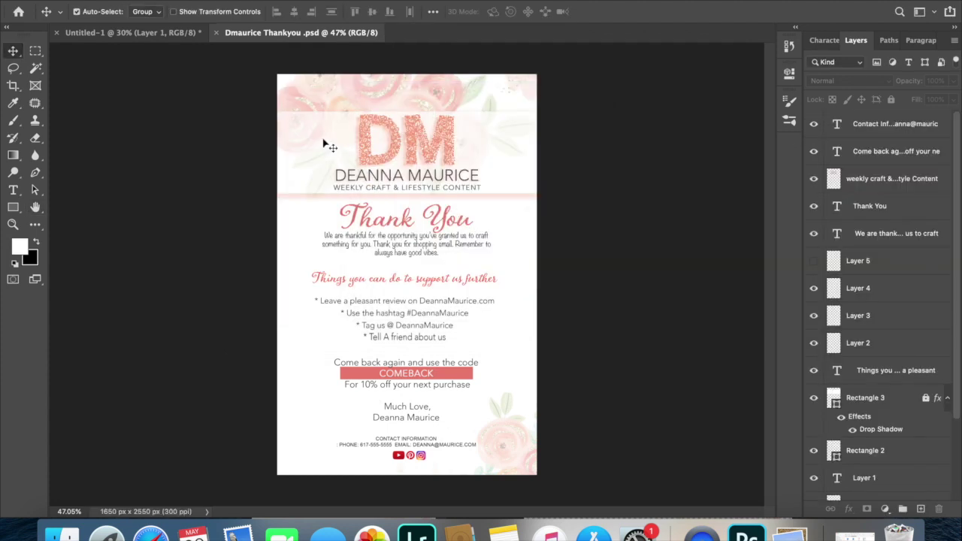
Switch to Untitled-1, undo the pasted flyer layer, and open NEW.jpg.
click(77, 34)
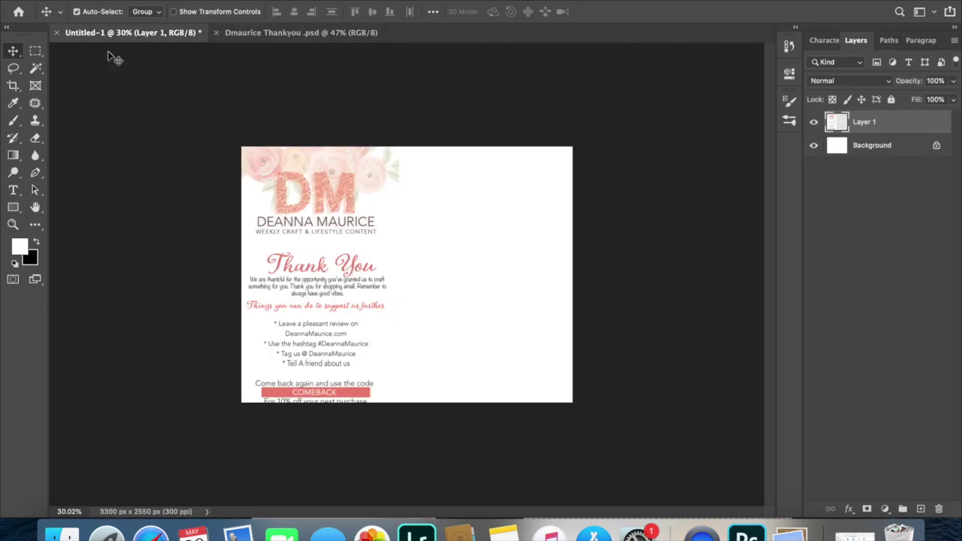
key(super+z)
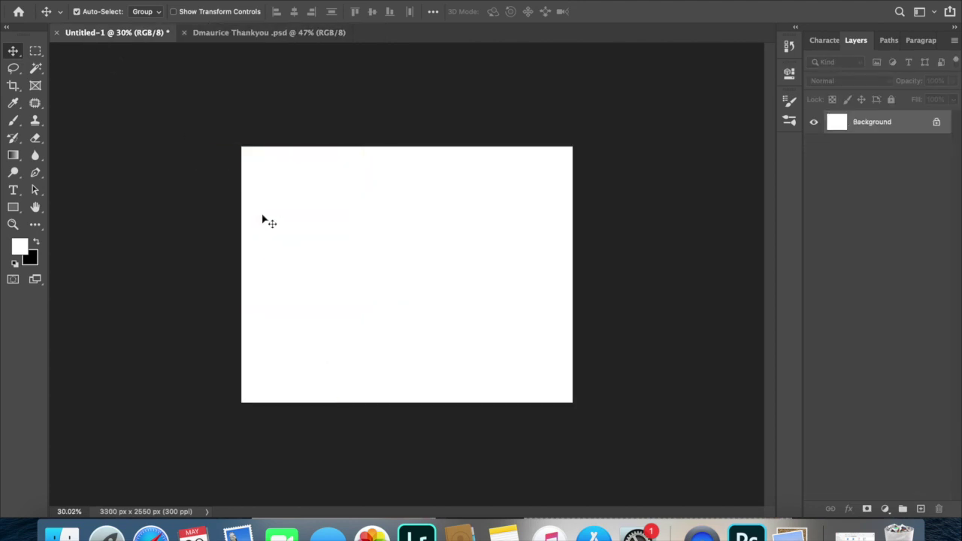
key(super+o)
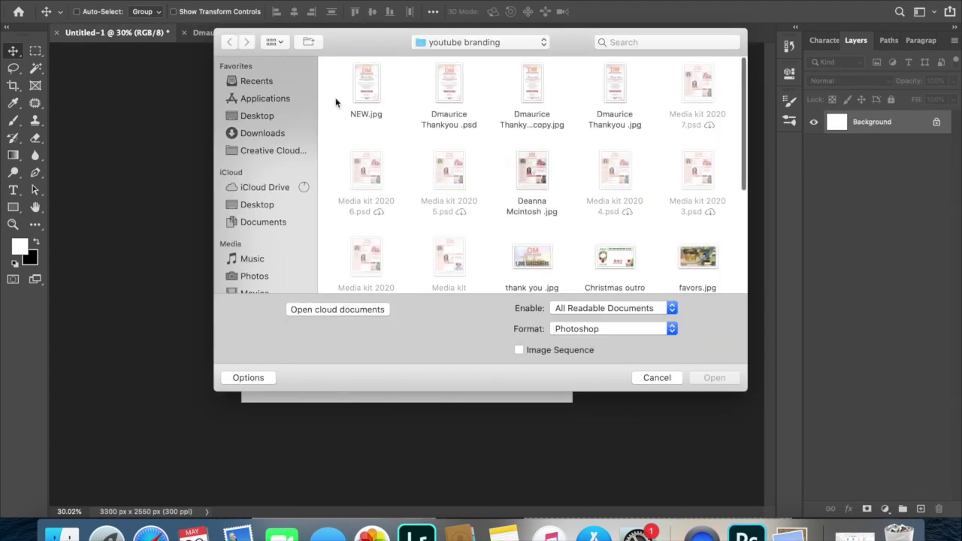
click(364, 91)
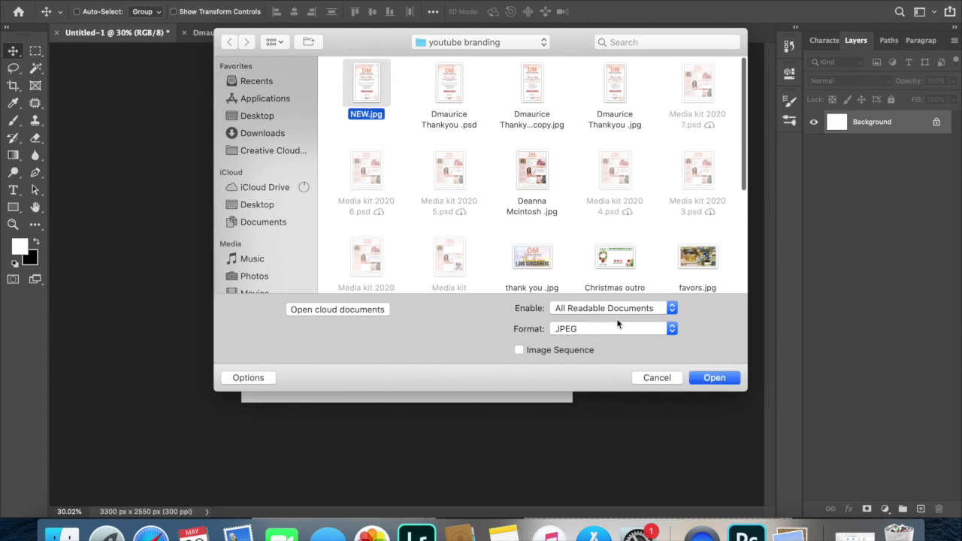
click(712, 377)
Place the NEW flyer on Untitled-1 and duplicate it onto the right half.
drag(390, 39, 423, 173)
drag(370, 235, 508, 251)
click(687, 275)
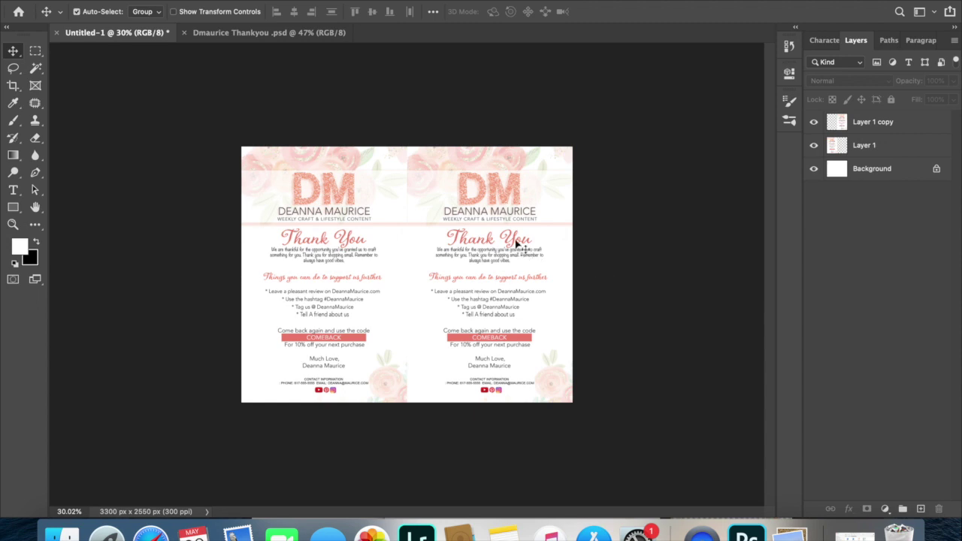
drag(590, 193, 307, 178)
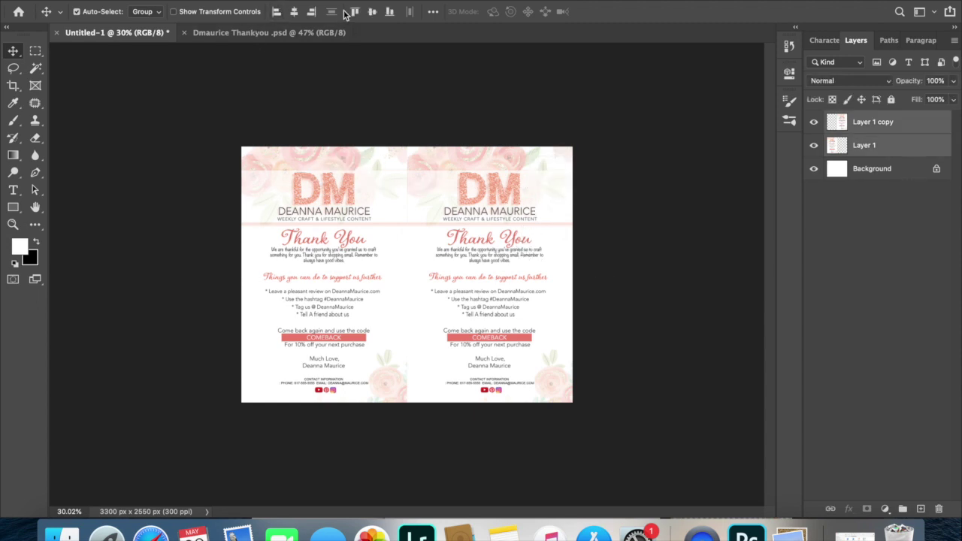
key(r)
drag(408, 172, 303, 250)
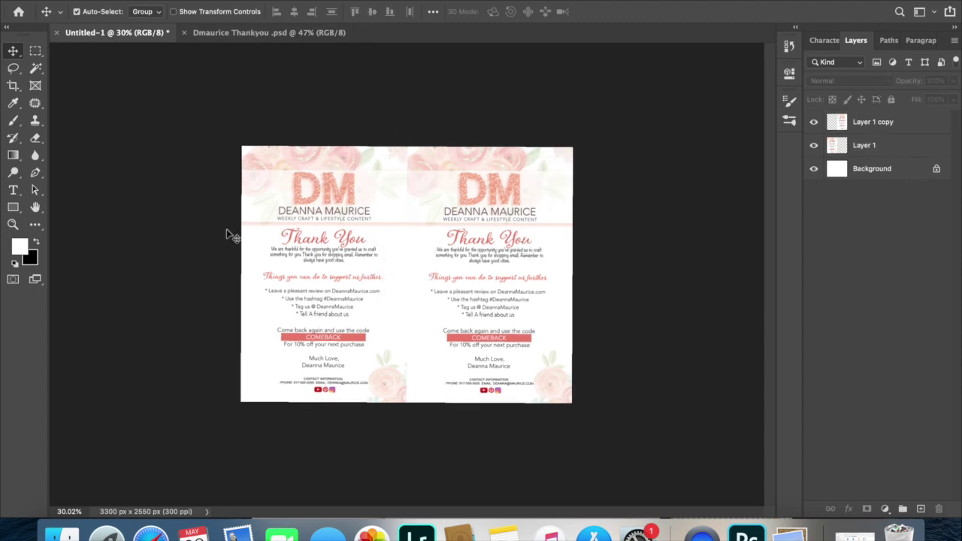
scroll(211, 230, up, 5)
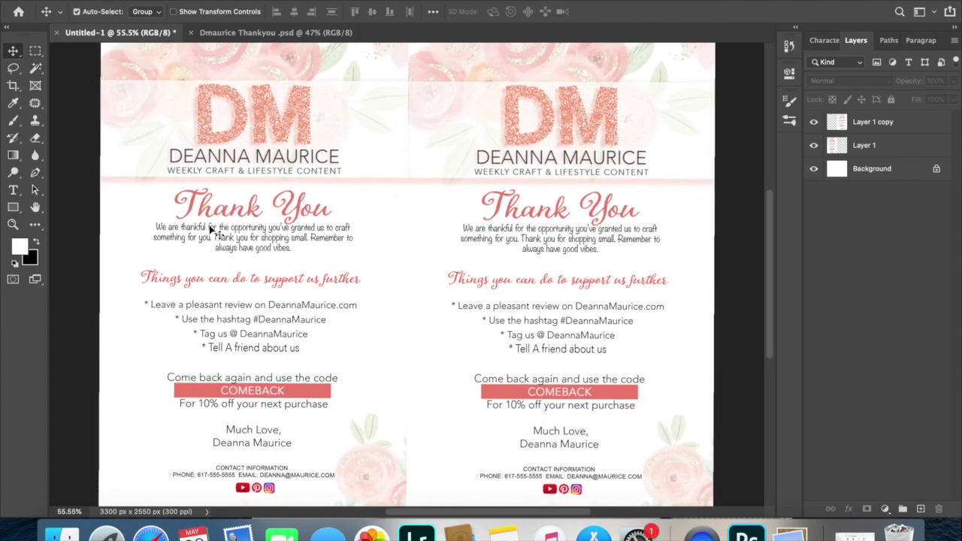
scroll(210, 230, down, 3)
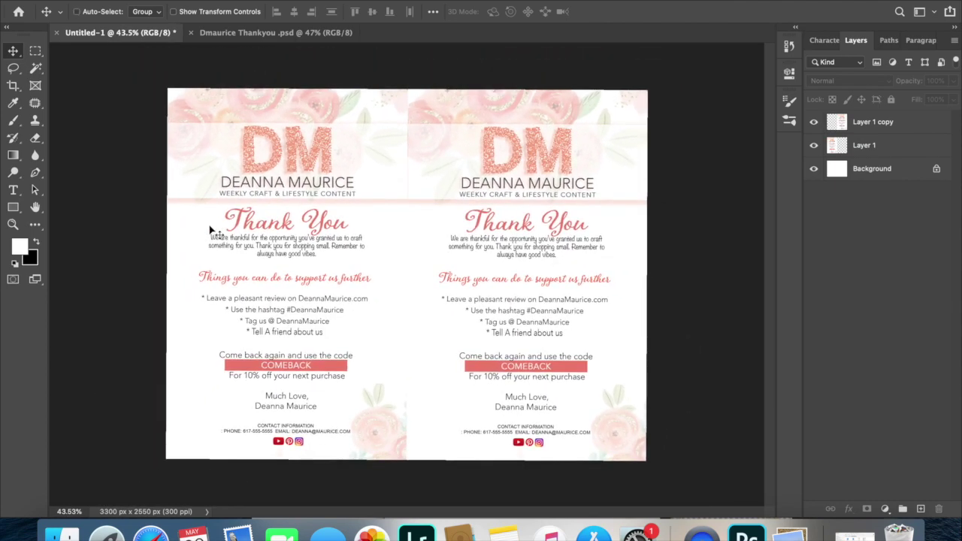
key(super+s)
Save the two-flyer layout to the computer as a new JPEG named 'DMAU' at quality 8.
click(524, 372)
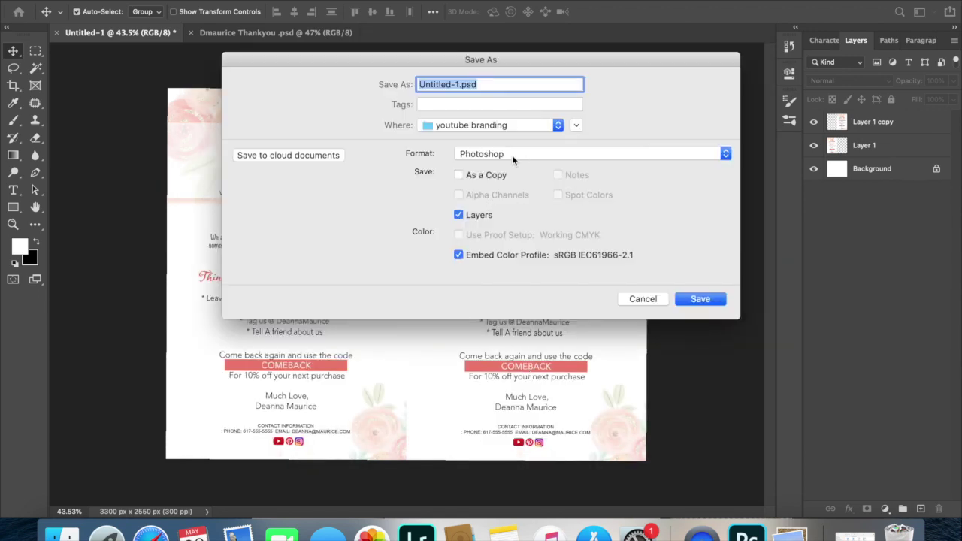
text(DMAURICE LAYOUT)
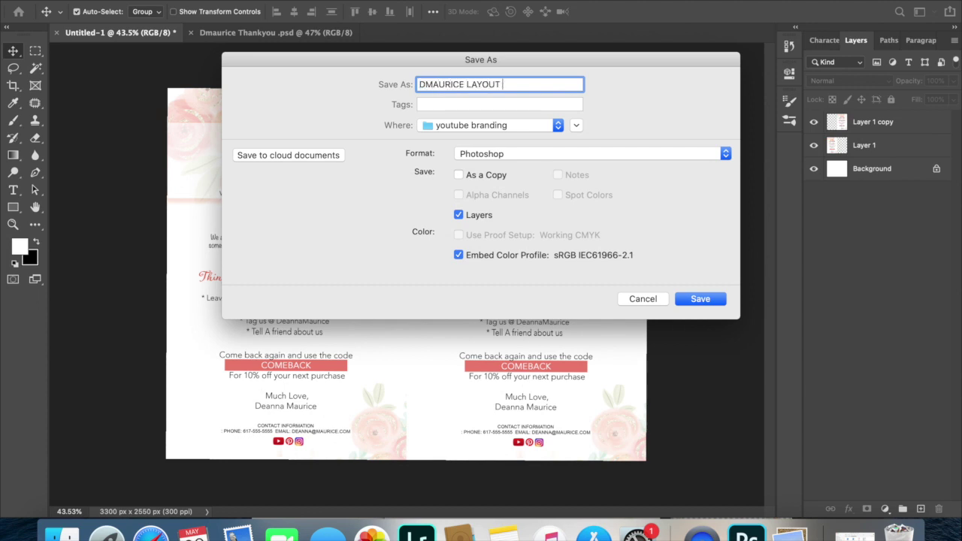
click(515, 153)
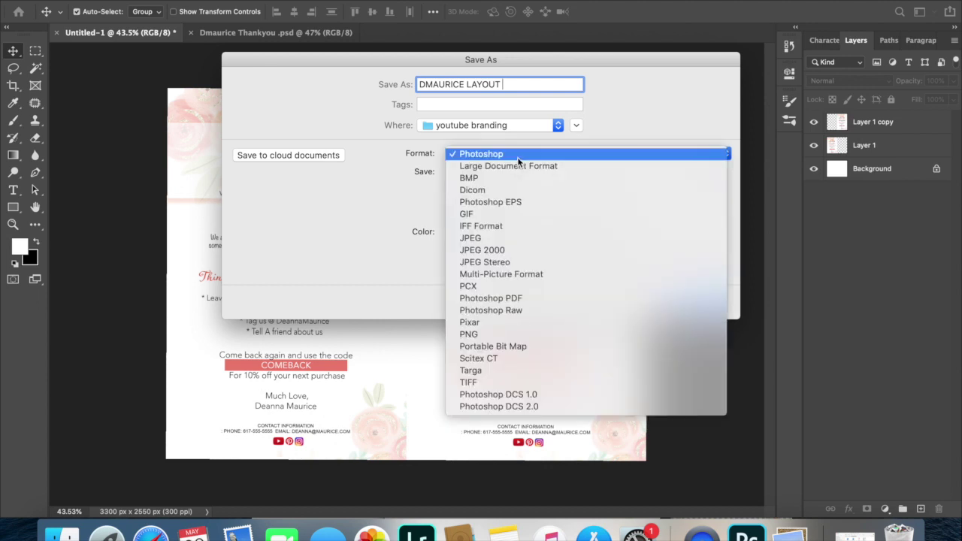
click(493, 239)
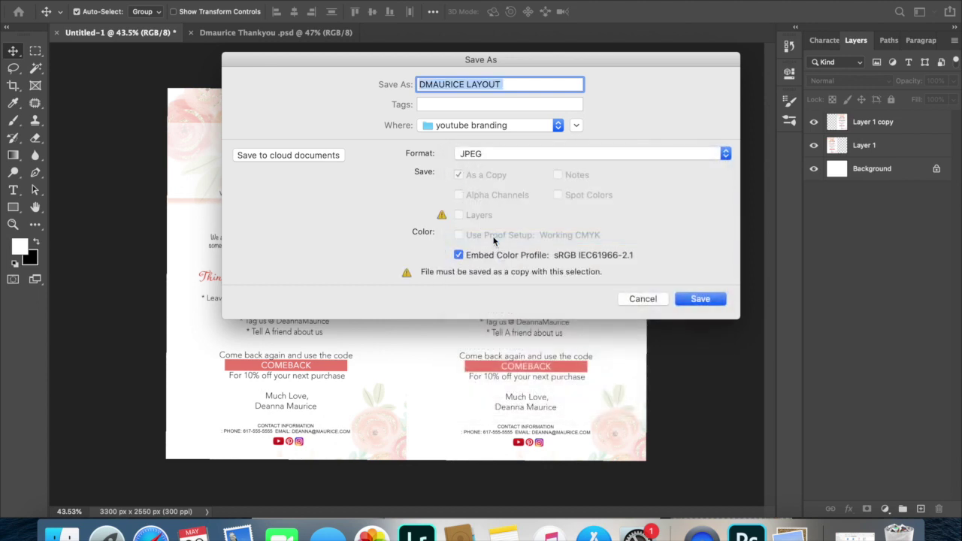
key(Return)
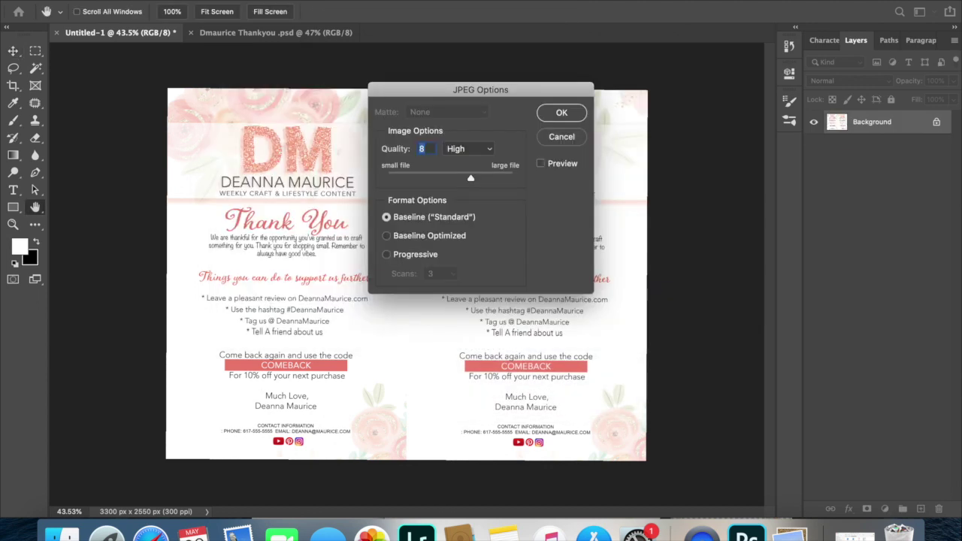
key(Return)
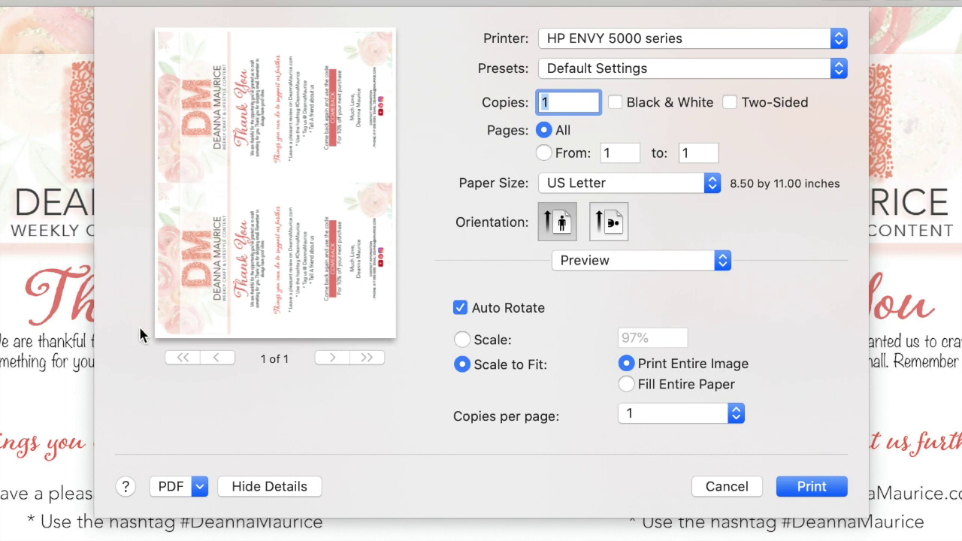
Try Postcard Borderless and US Letter Borderless paper sizes, then cancel printing.
click(710, 188)
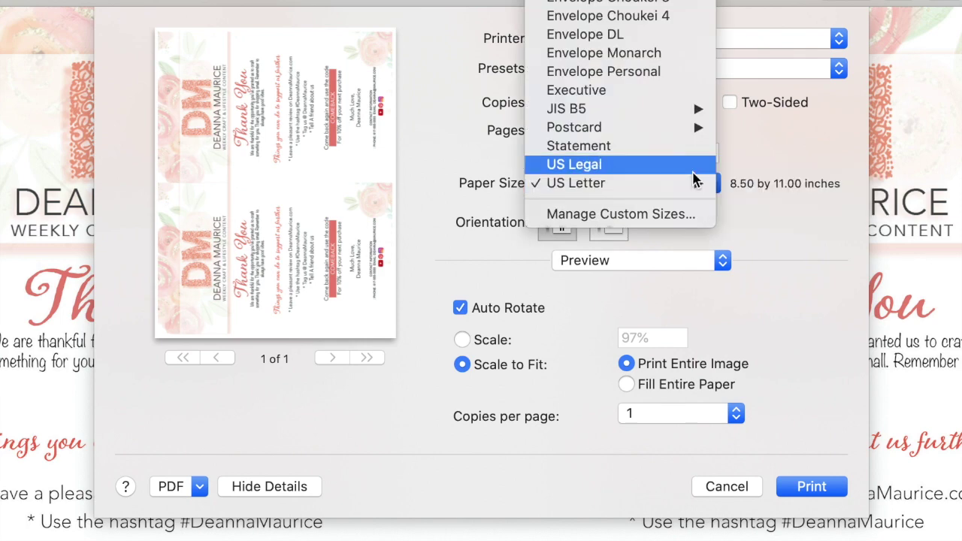
mouse_move(672, 136)
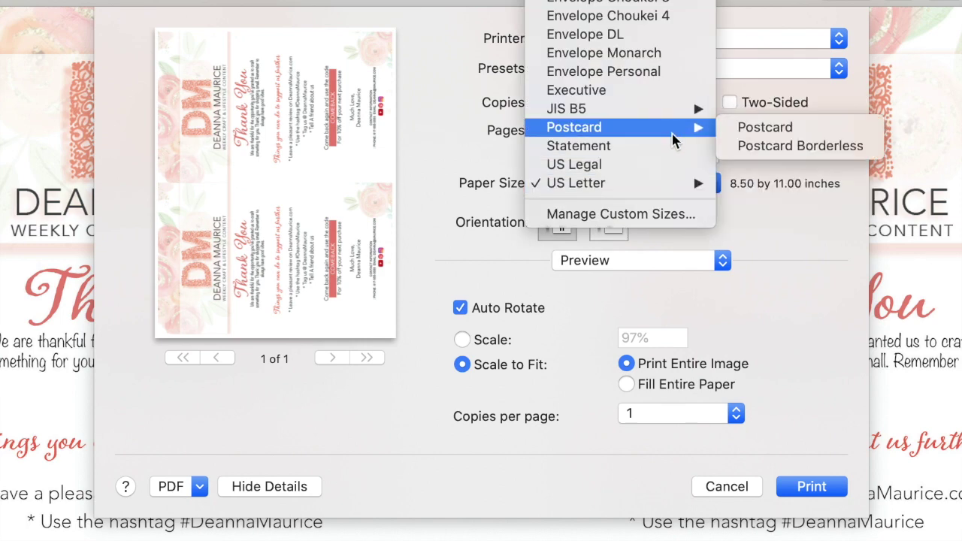
click(764, 147)
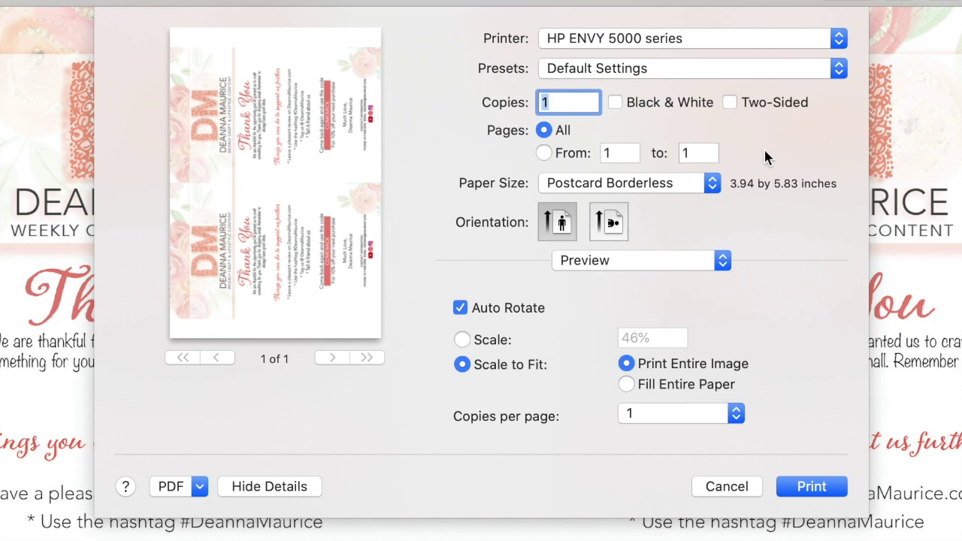
click(677, 188)
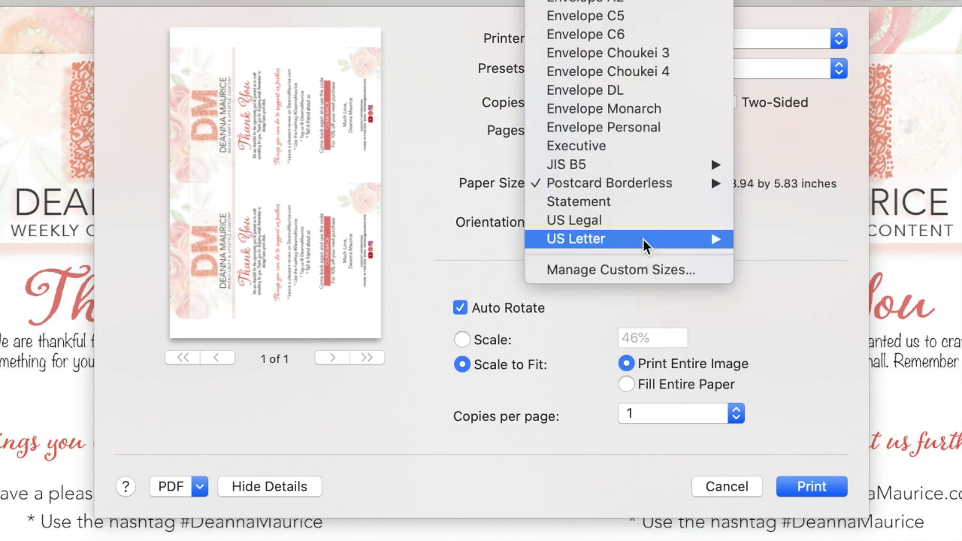
mouse_move(676, 240)
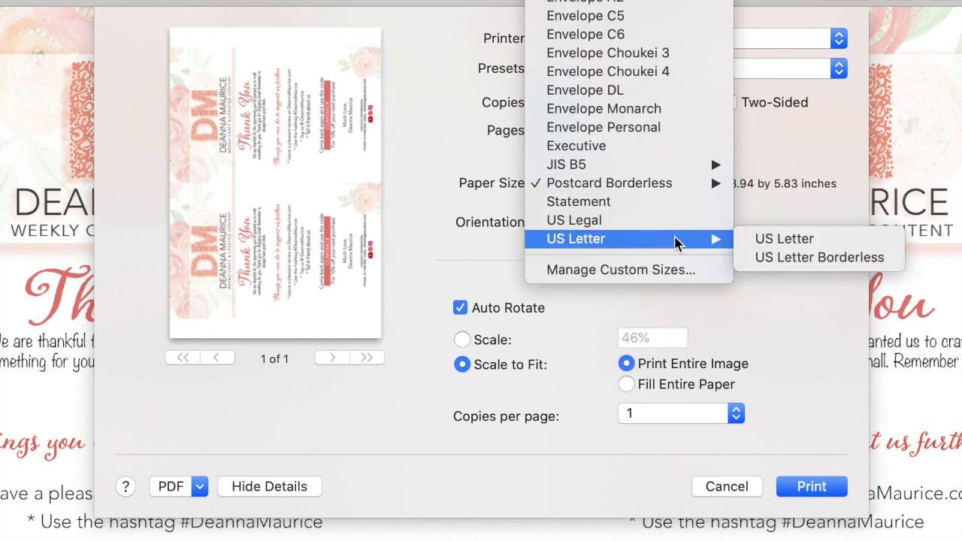
click(779, 257)
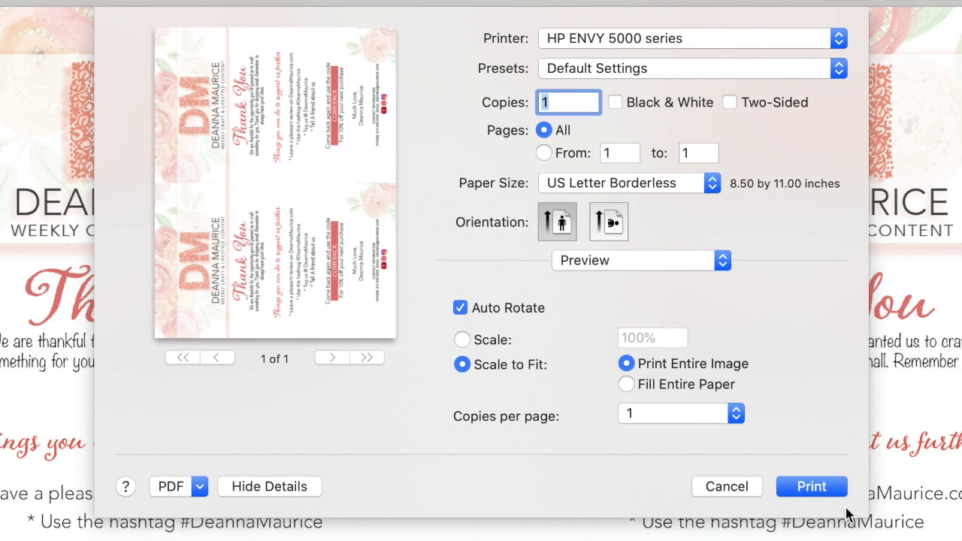
click(704, 489)
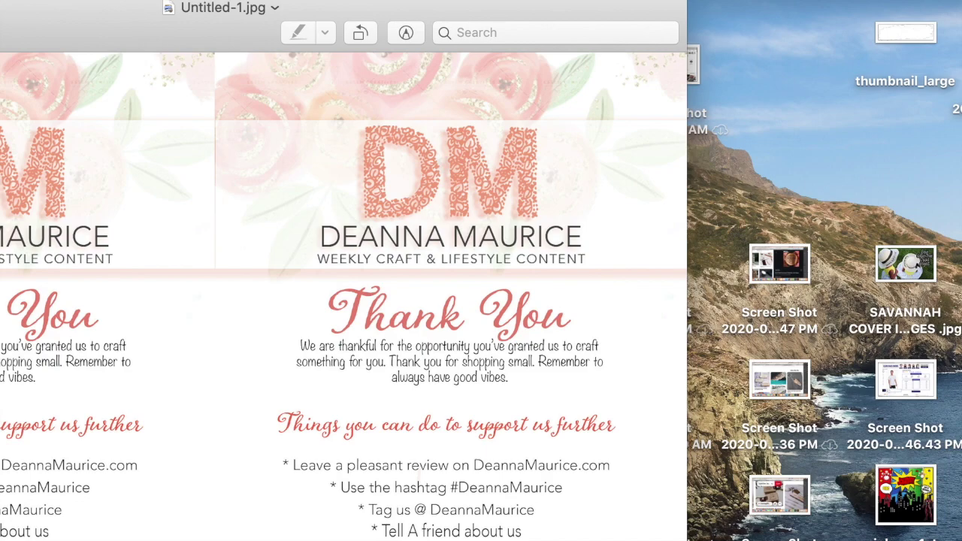
key(super+o)
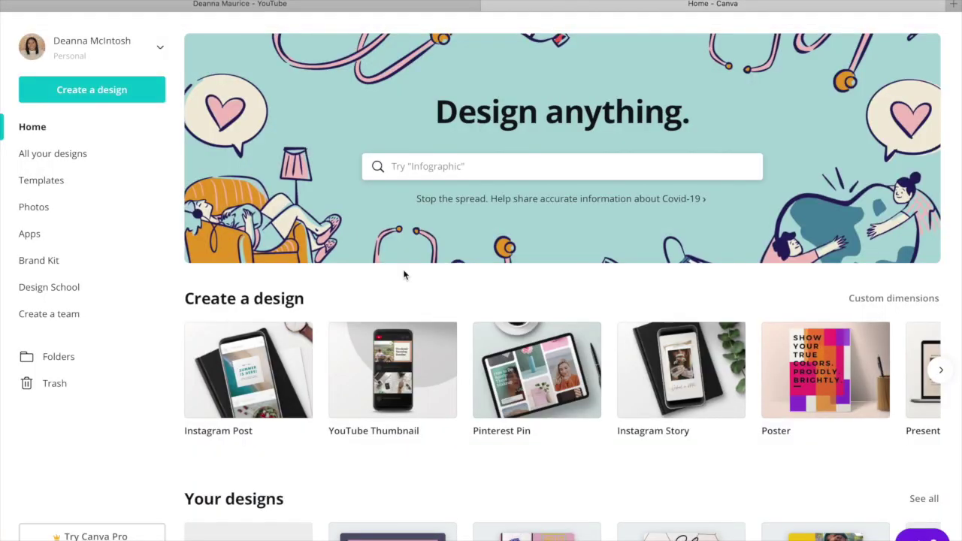
scroll(436, 300, down, 8)
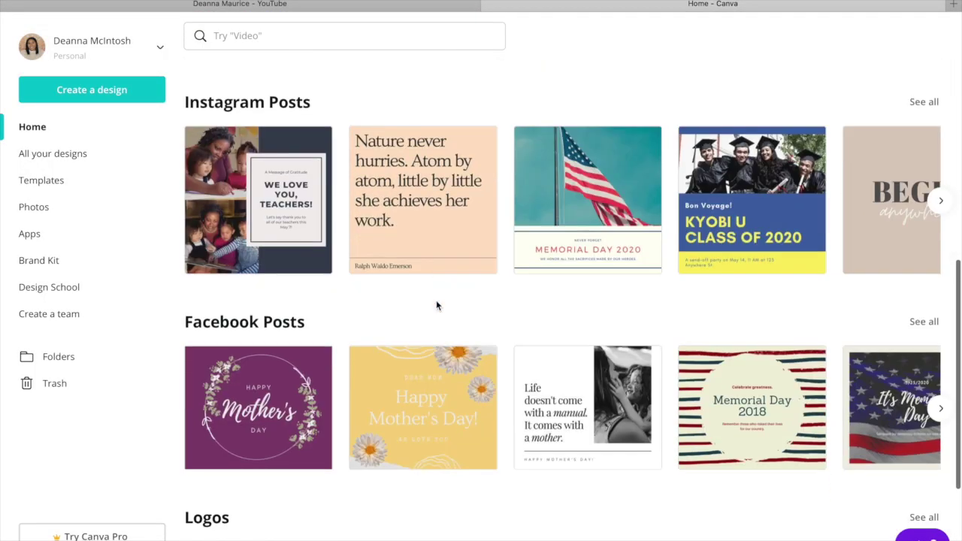
scroll(437, 305, down, 7)
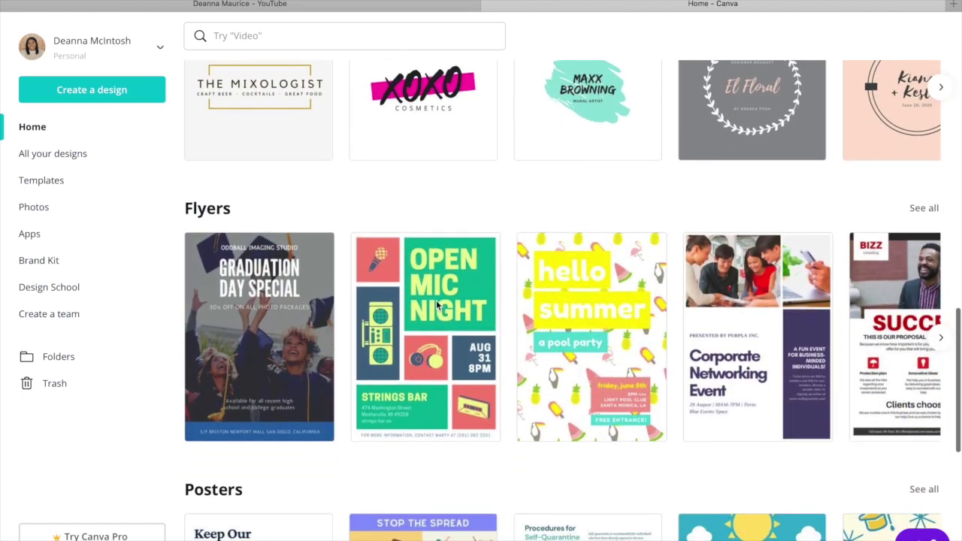
scroll(436, 304, down, 6)
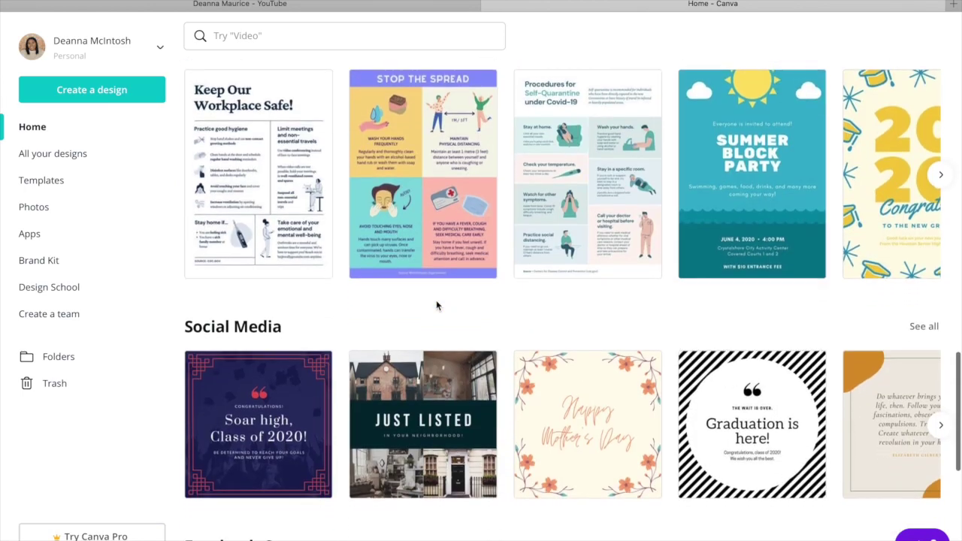
scroll(436, 304, down, 2)
scroll(436, 304, up, 10)
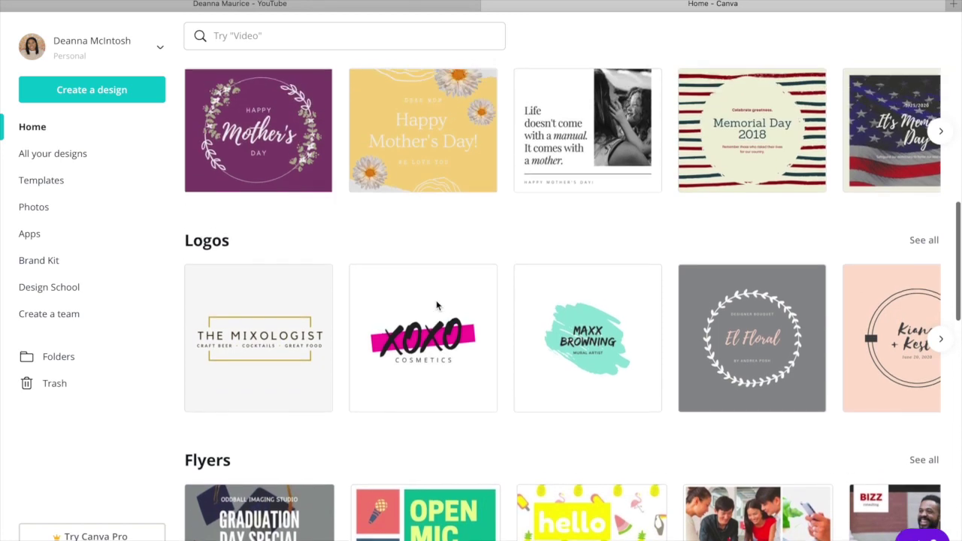
scroll(436, 304, right, 8)
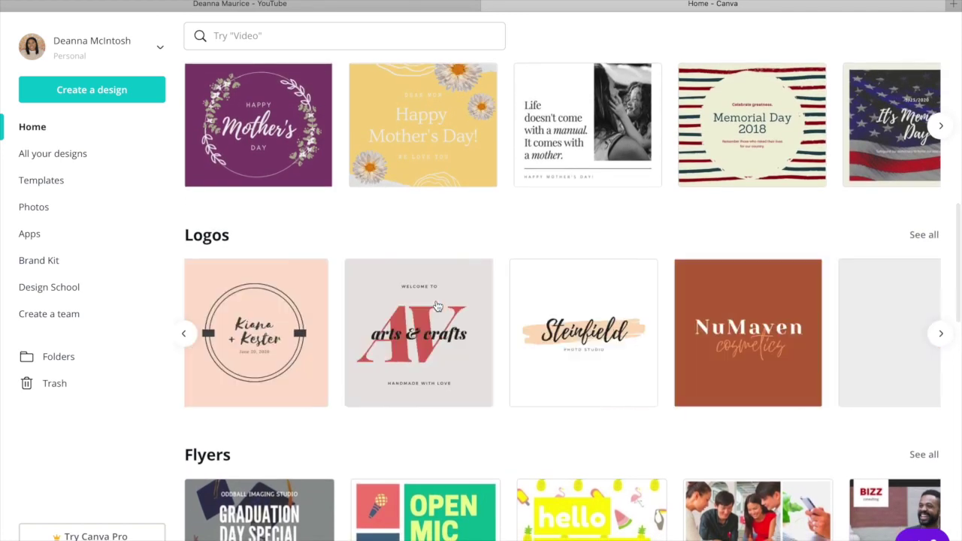
scroll(437, 304, right, 6)
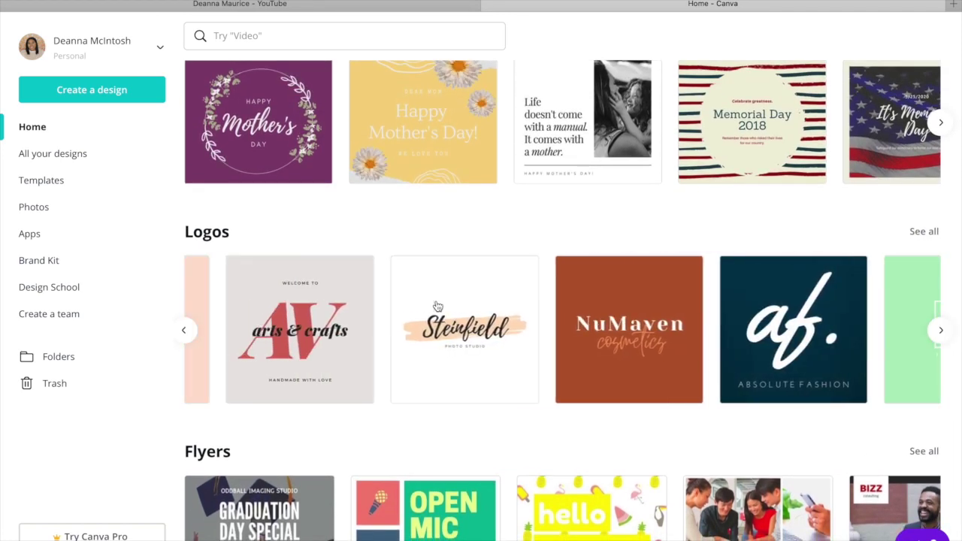
scroll(438, 306, left, 5)
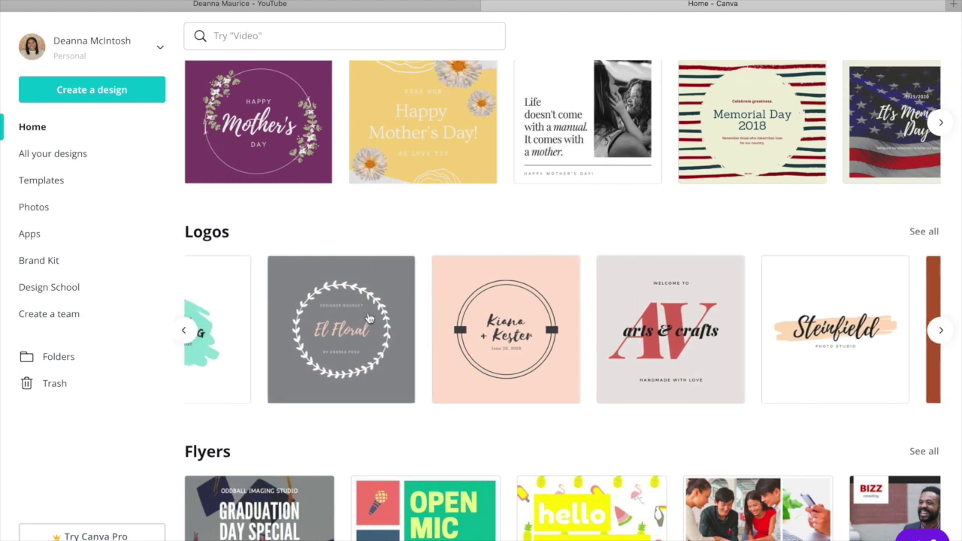
click(506, 368)
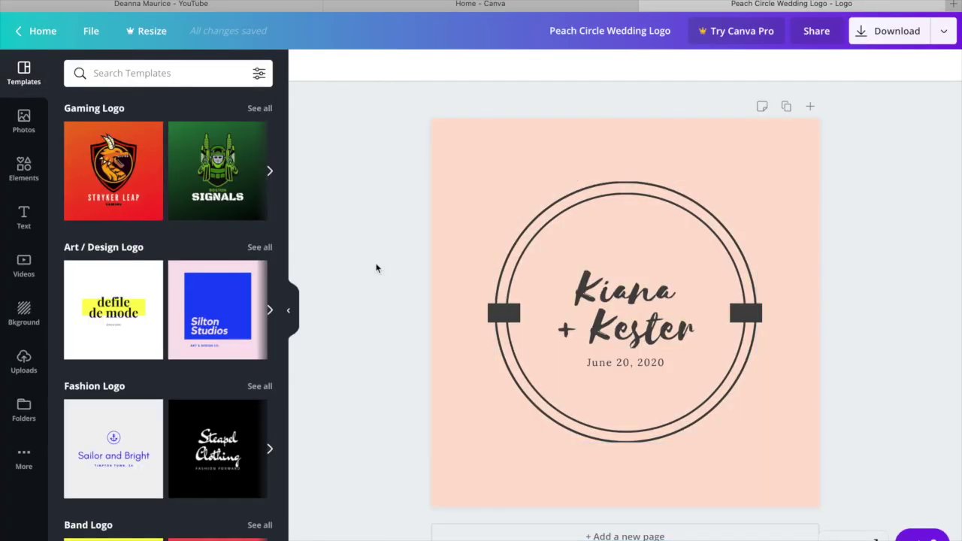
Check the wedding logo's Download options, then return to the Canva Home page.
click(942, 33)
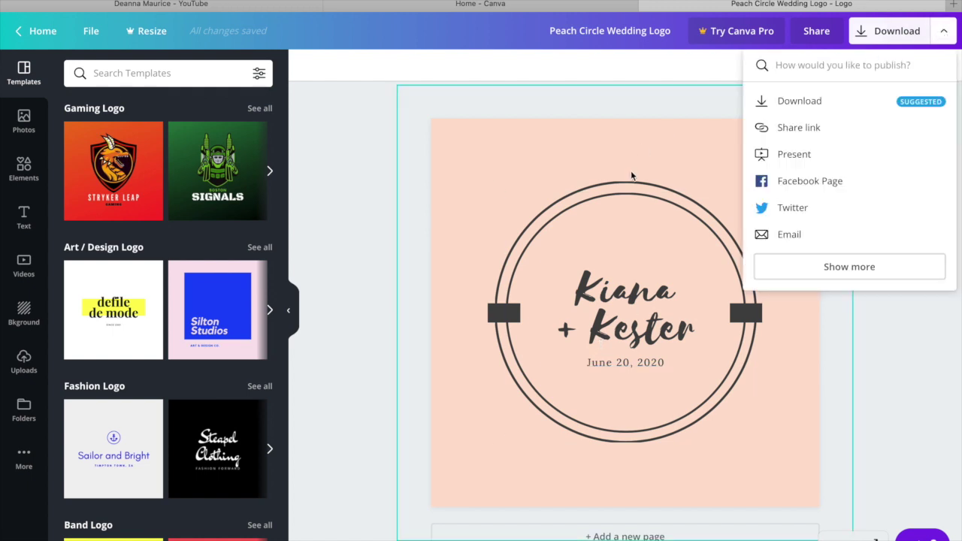
click(16, 30)
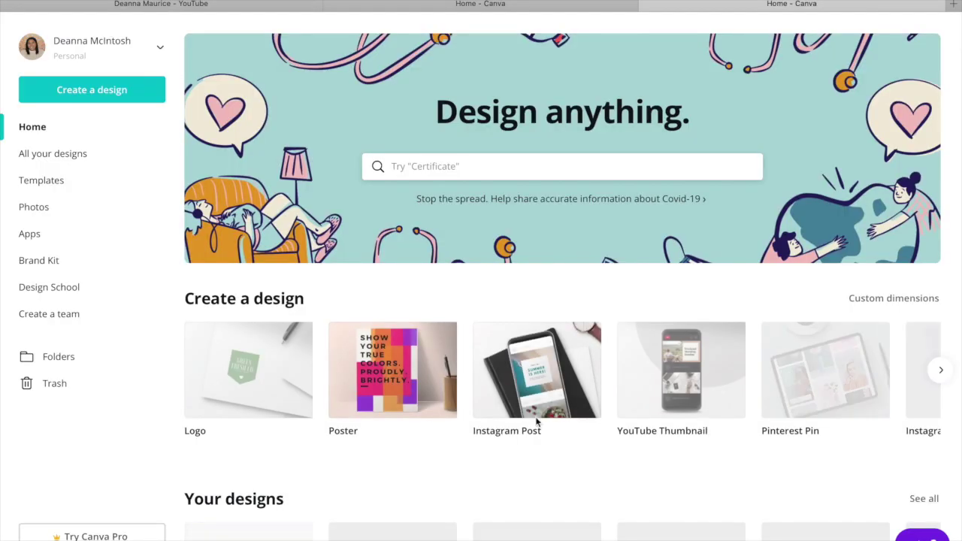
scroll(539, 425, down, 1)
scroll(539, 425, down, 8)
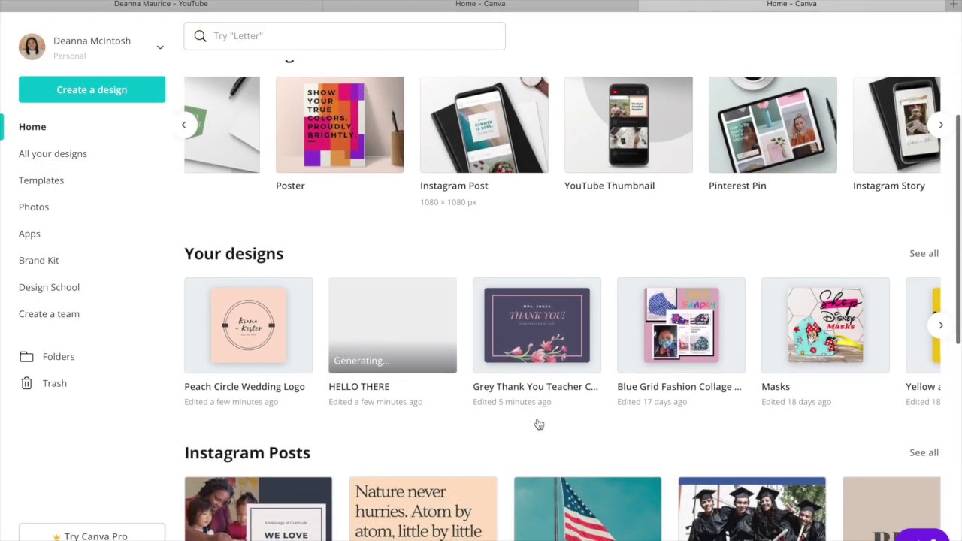
scroll(687, 265, up, 5)
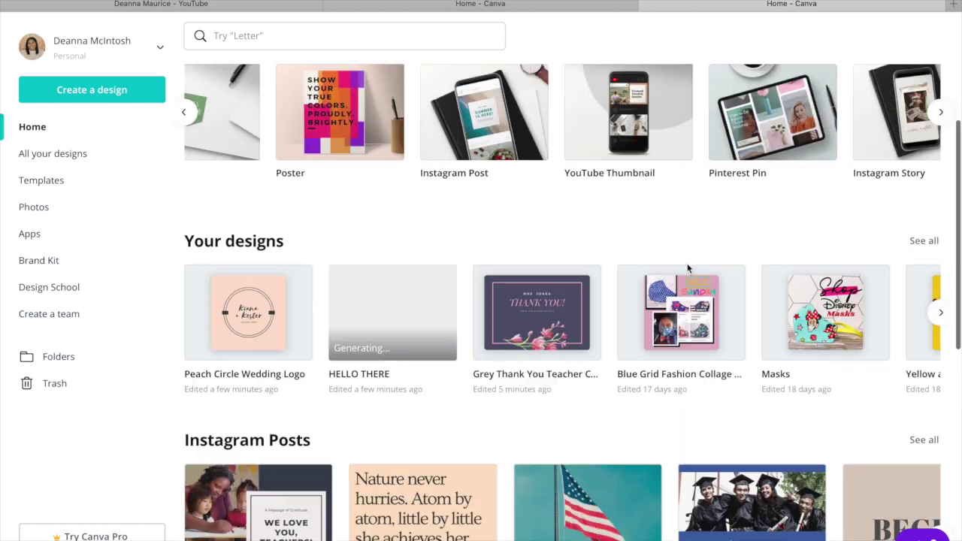
Browse the Create a design carousel and start a blank Infographic design.
scroll(739, 239, right, 3)
scroll(529, 221, left, 4)
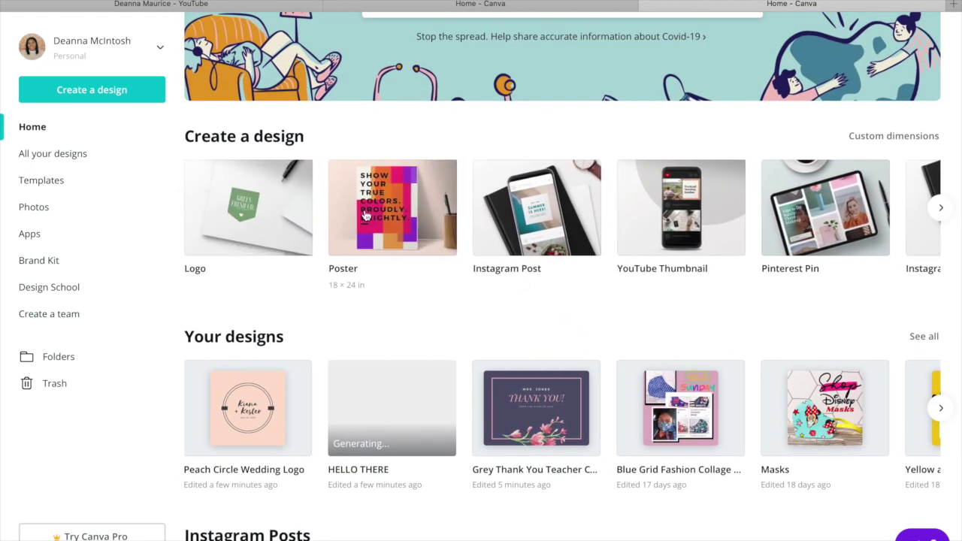
scroll(360, 212, right, 10)
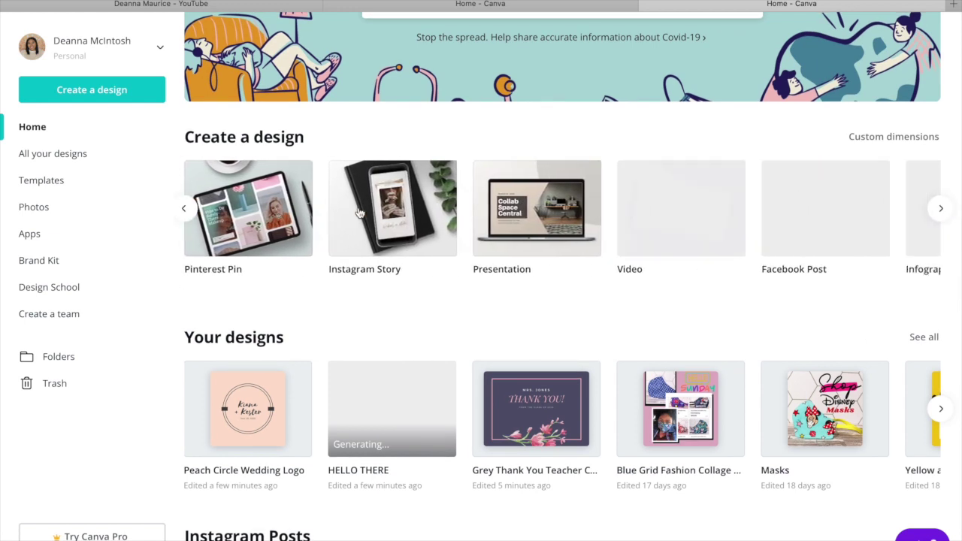
scroll(360, 213, right, 3)
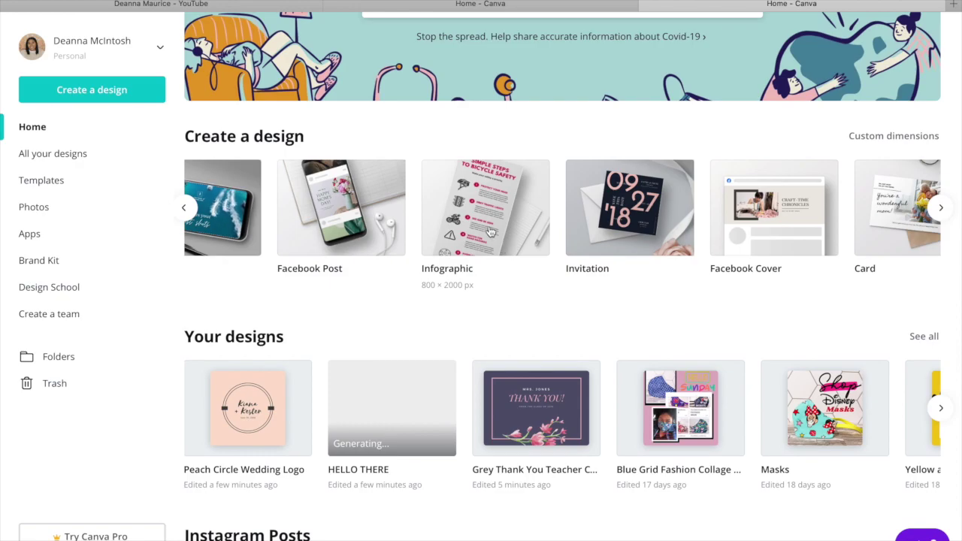
click(495, 241)
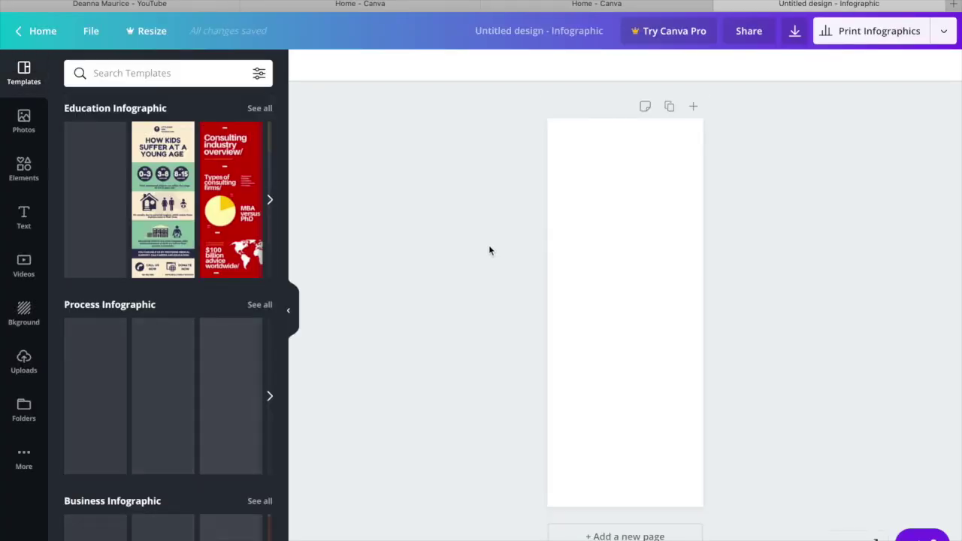
Apply the Your Next Pitch Deck, then How to Write an Effective Copy template to the infographic.
scroll(160, 290, down, 3)
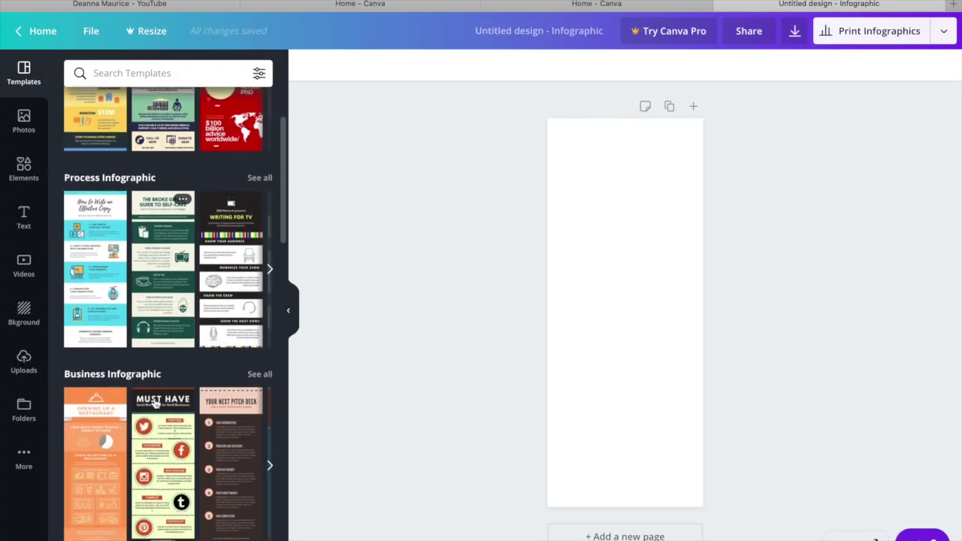
click(218, 409)
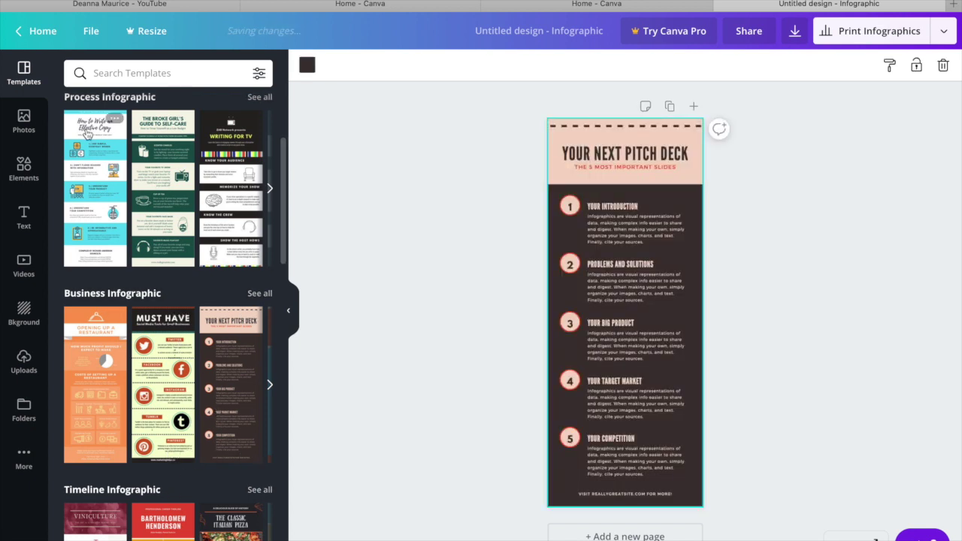
click(89, 146)
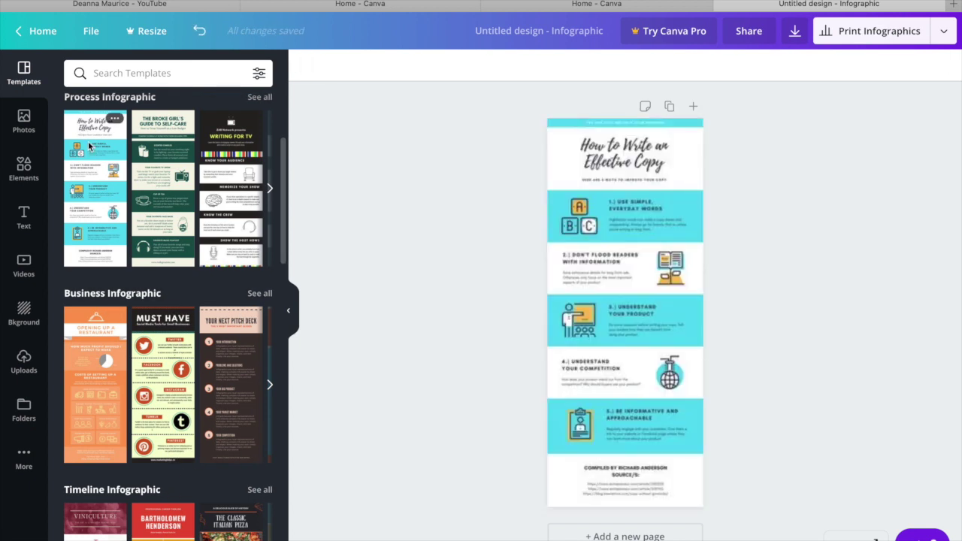
Return to the Home page and scroll through the Create a design carousel.
click(22, 32)
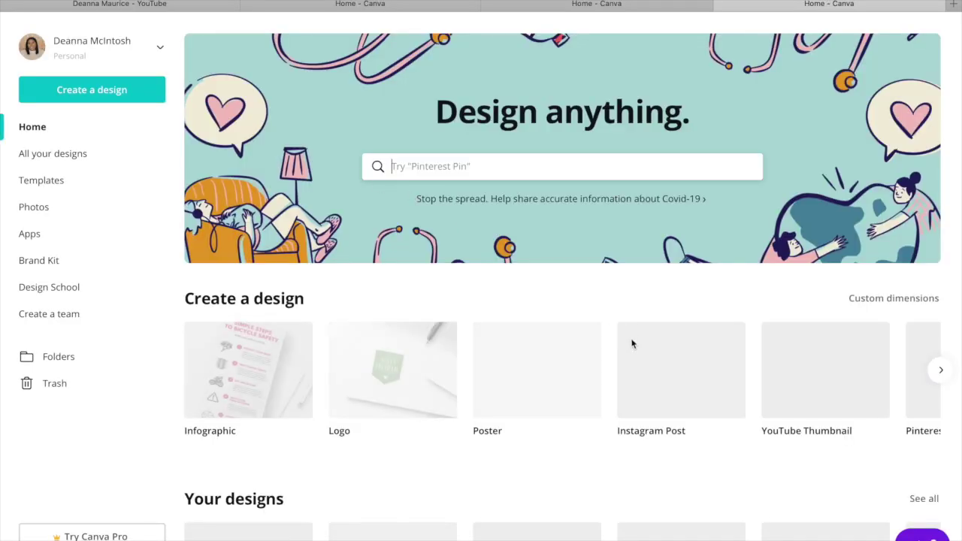
scroll(632, 349, right, 4)
scroll(632, 356, right, 10)
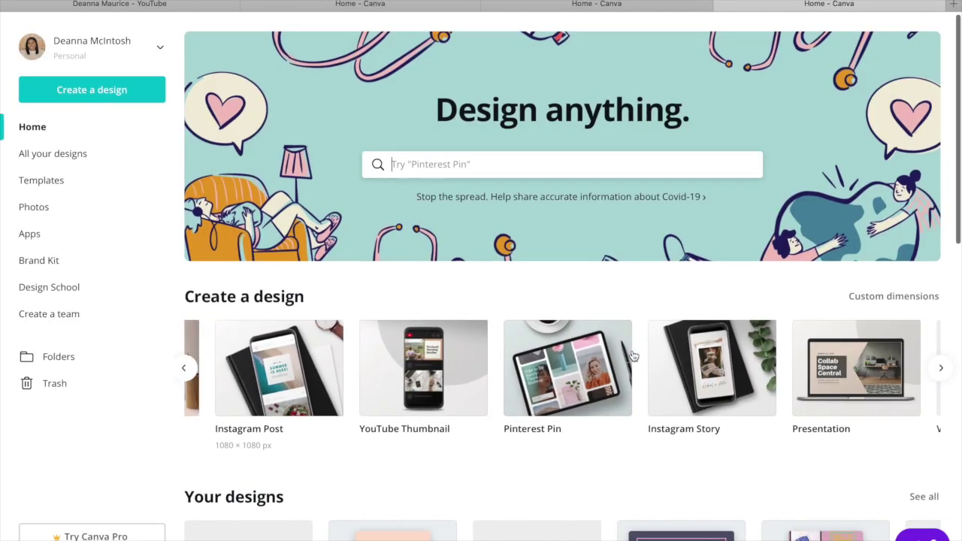
scroll(633, 355, right, 3)
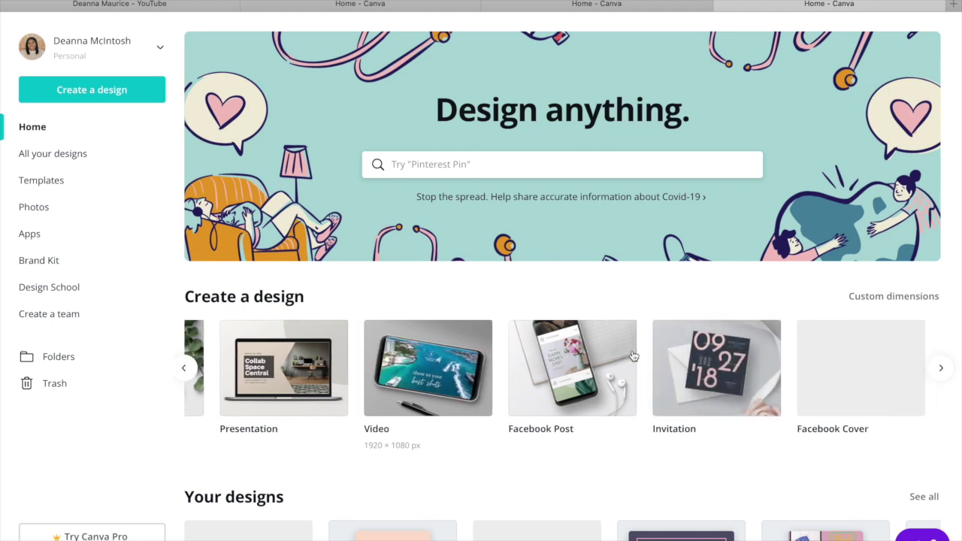
scroll(632, 356, left, 8)
scroll(633, 349, left, 5)
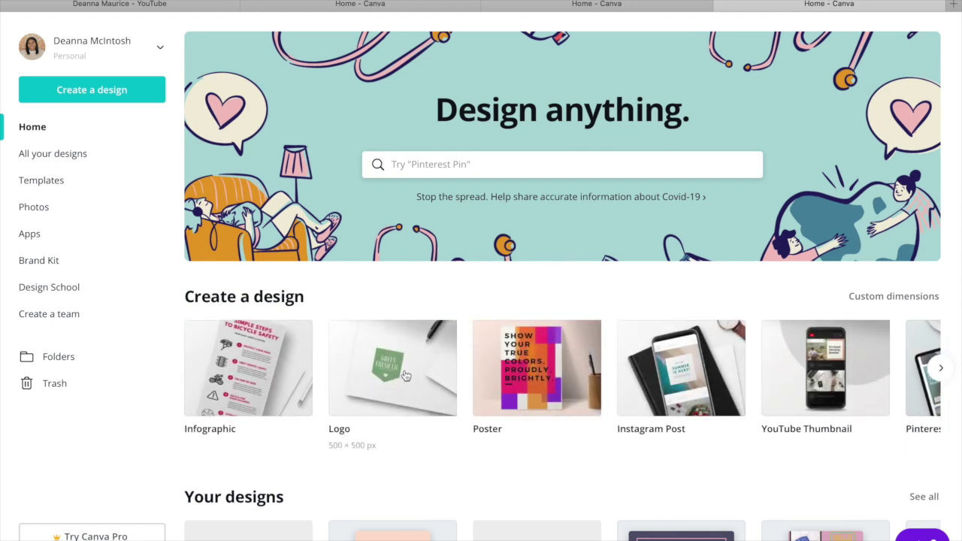
Start a new blank poster design and scroll through its templates.
click(531, 374)
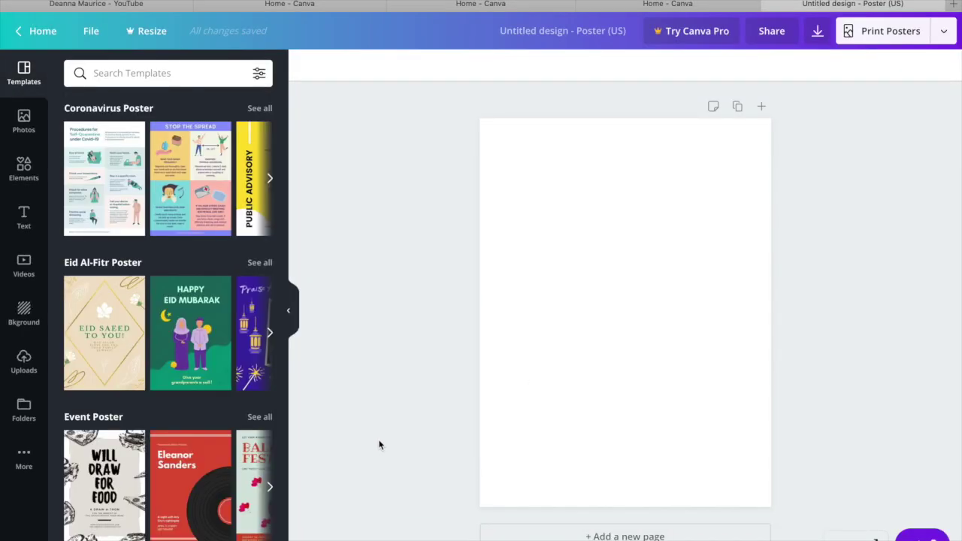
scroll(223, 440, down, 5)
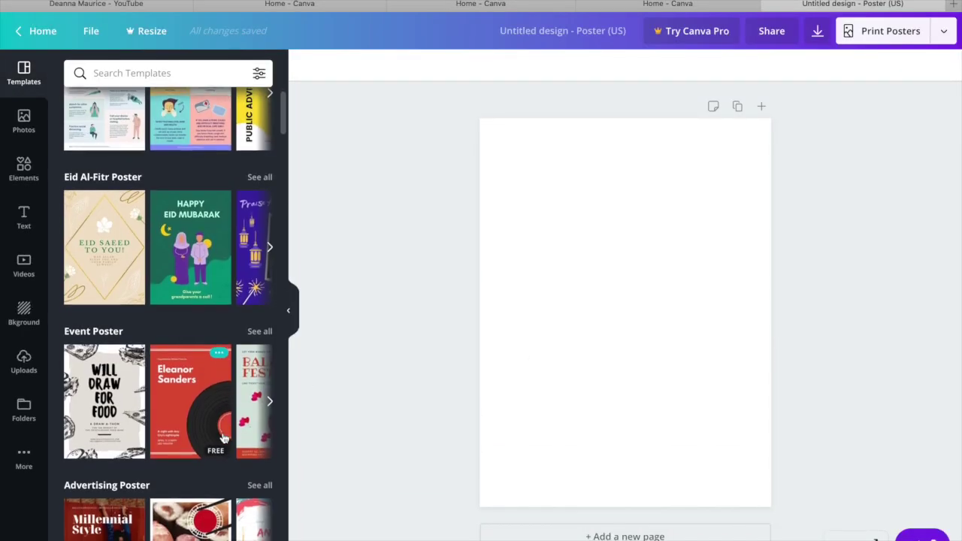
scroll(223, 440, down, 3)
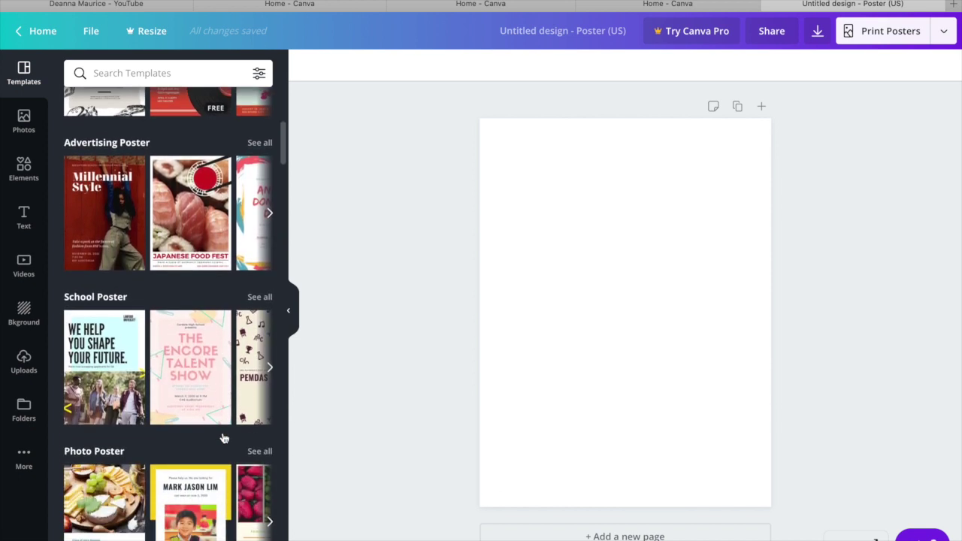
scroll(223, 438, down, 9)
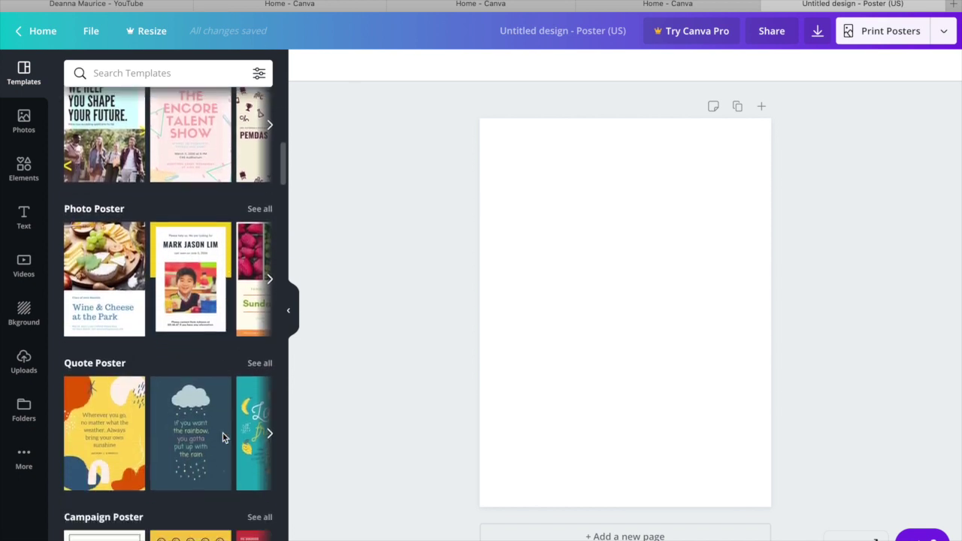
scroll(222, 438, down, 7)
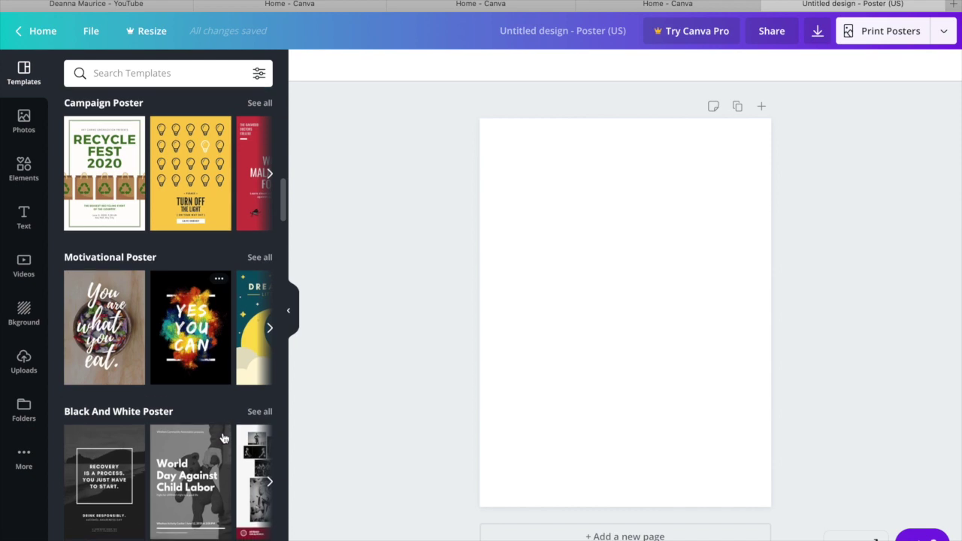
scroll(223, 439, up, 20)
Search the poster templates for 'thannk you', browse the results, then clear the search.
click(164, 73)
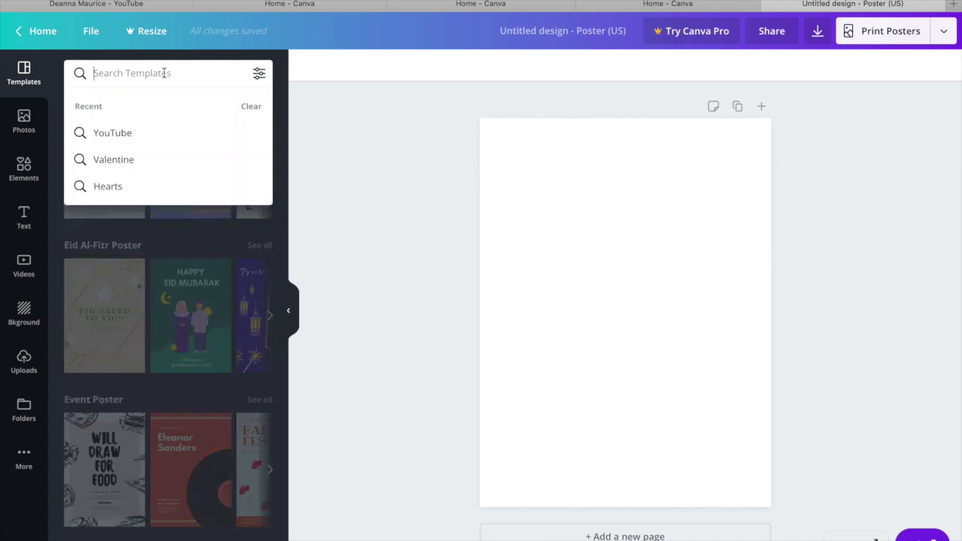
text(thannk)
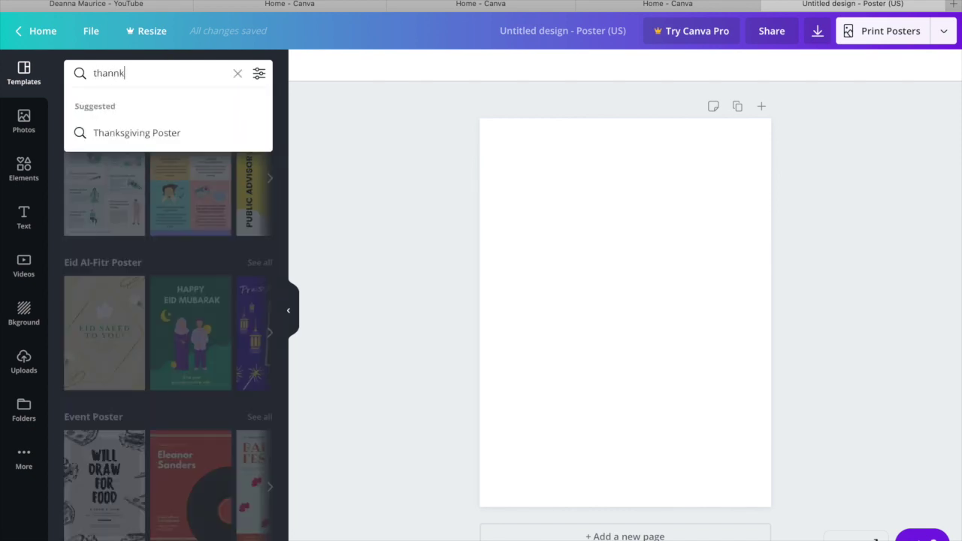
text( you)
key(Return)
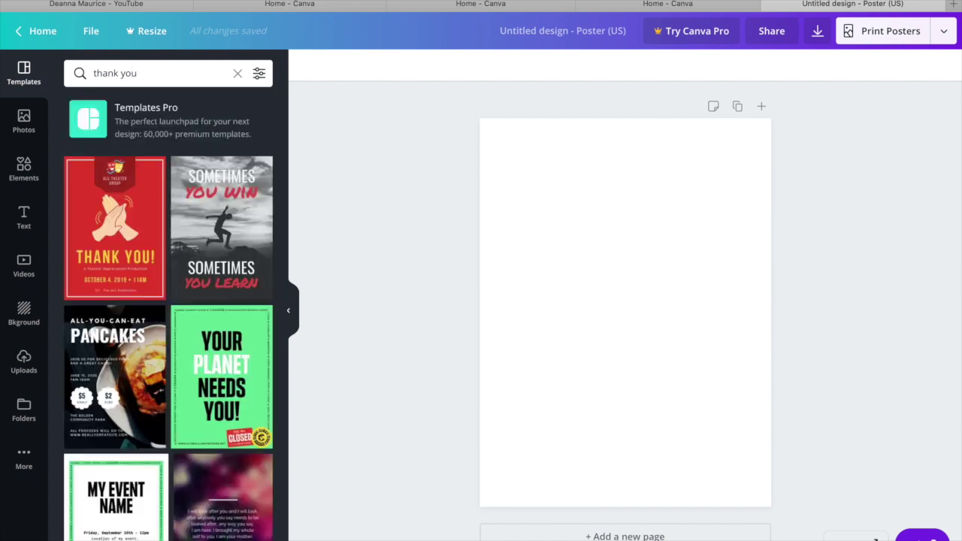
scroll(203, 300, down, 5)
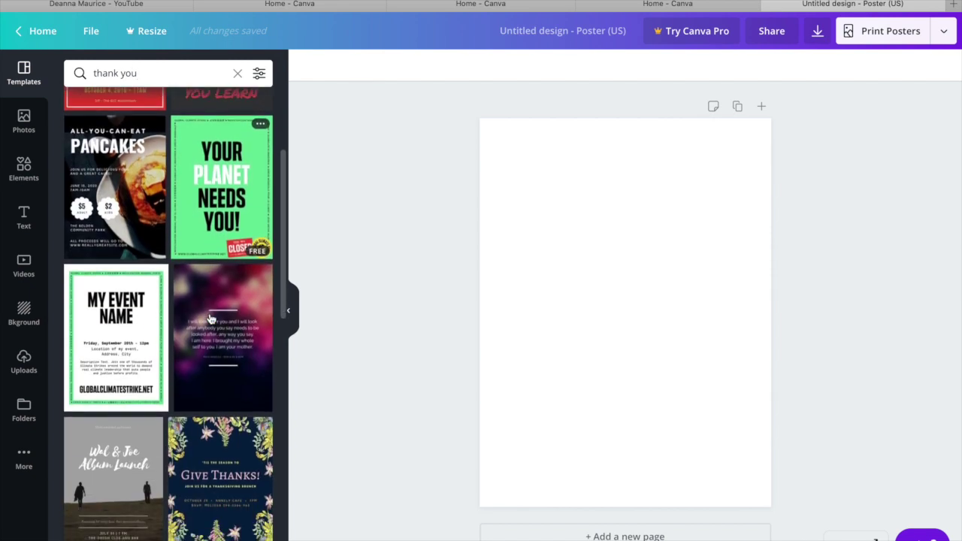
click(236, 73)
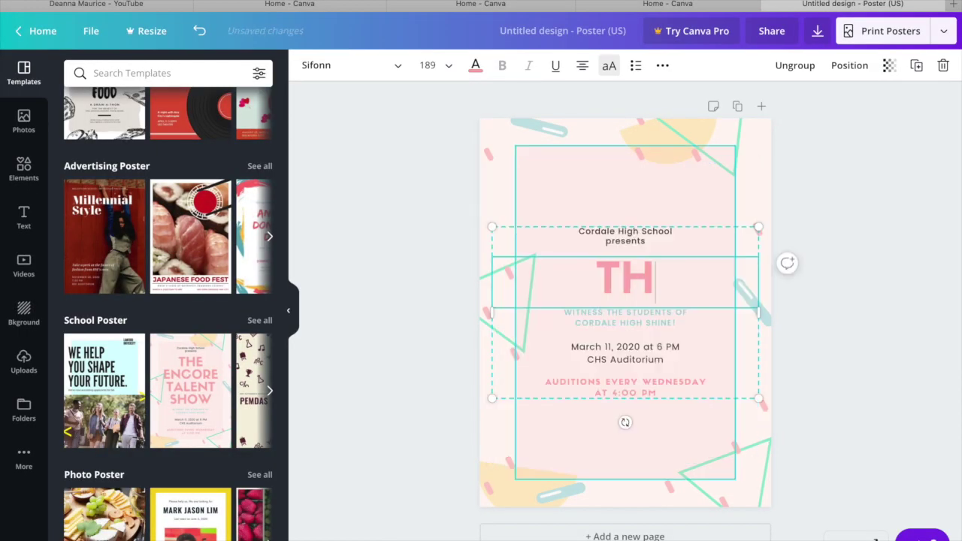
Retitle the template 'THANK YOU' and delete the date, auditions and WITNESS THE STUDENTS text.
text( YOU)
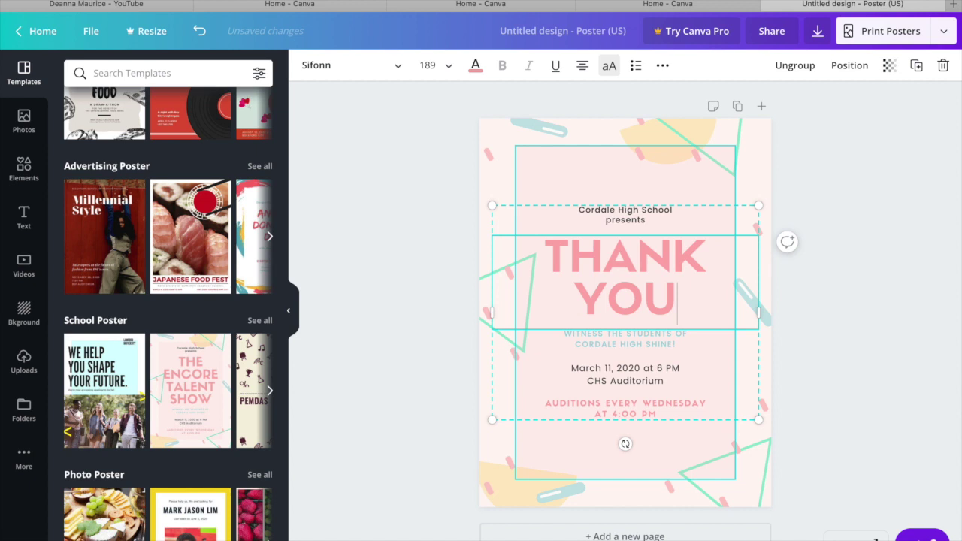
click(609, 340)
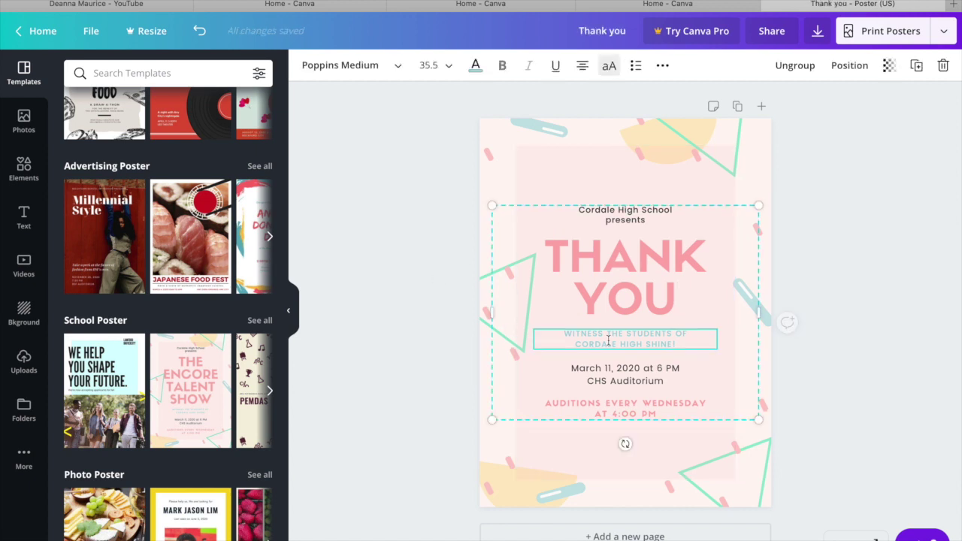
click(626, 380)
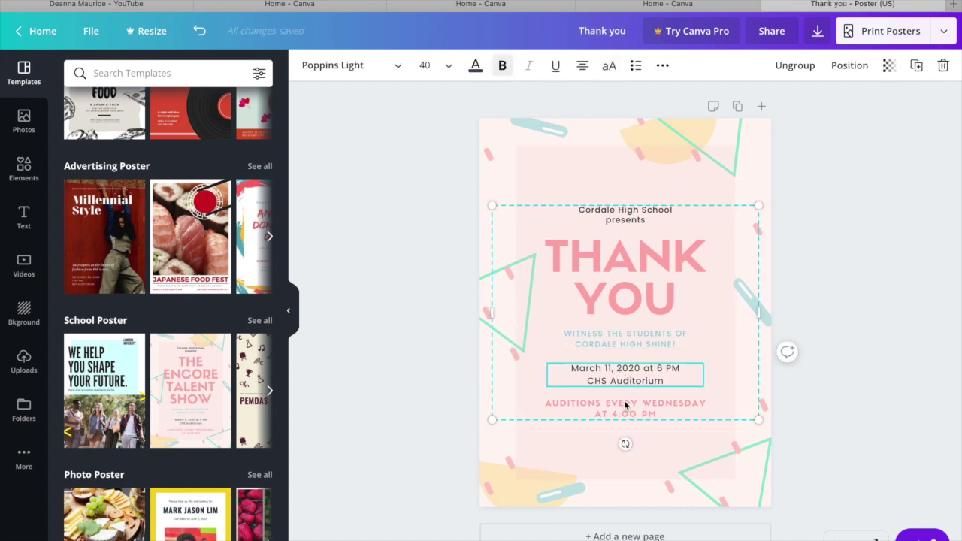
click(624, 406)
key(Delete)
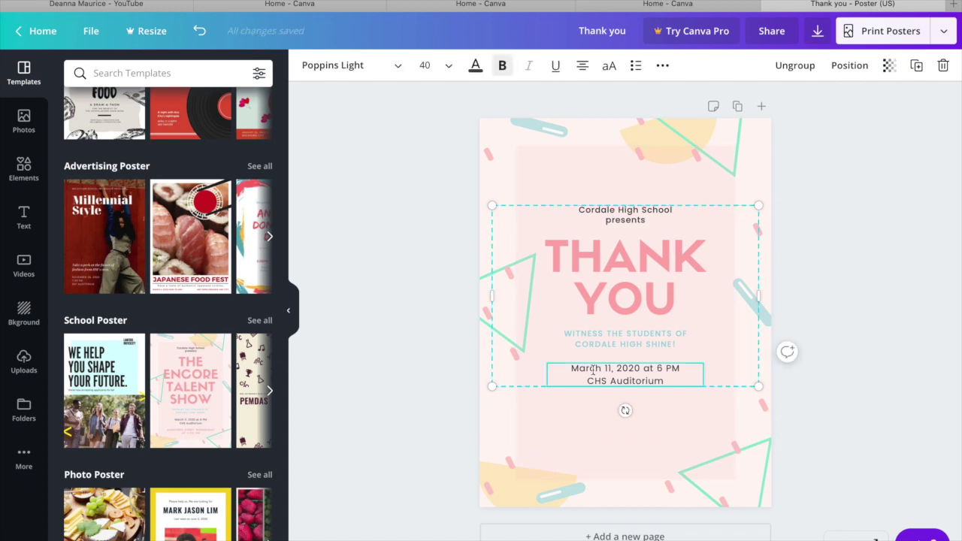
key(Delete)
click(624, 343)
key(Delete)
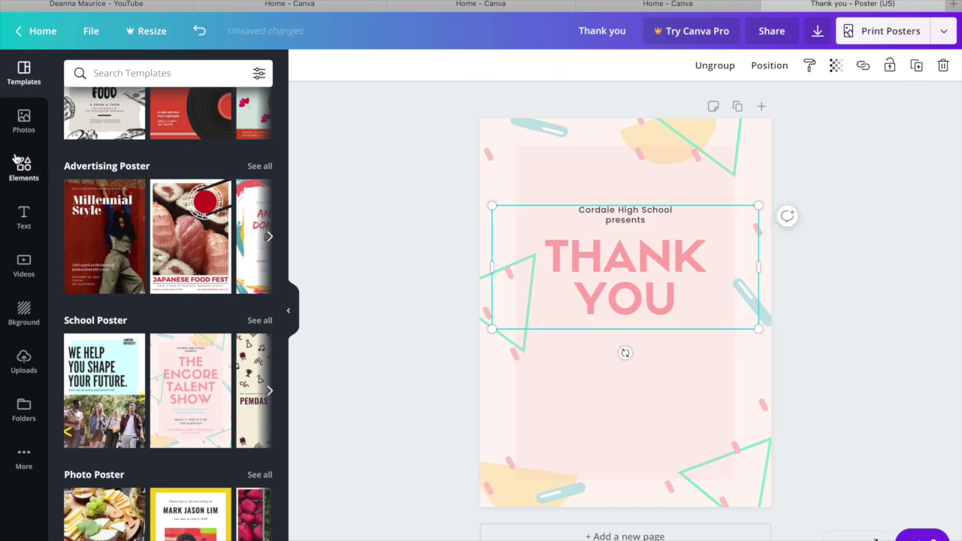
Add subheading and body text boxes, then delete the placeholder subheading.
click(24, 217)
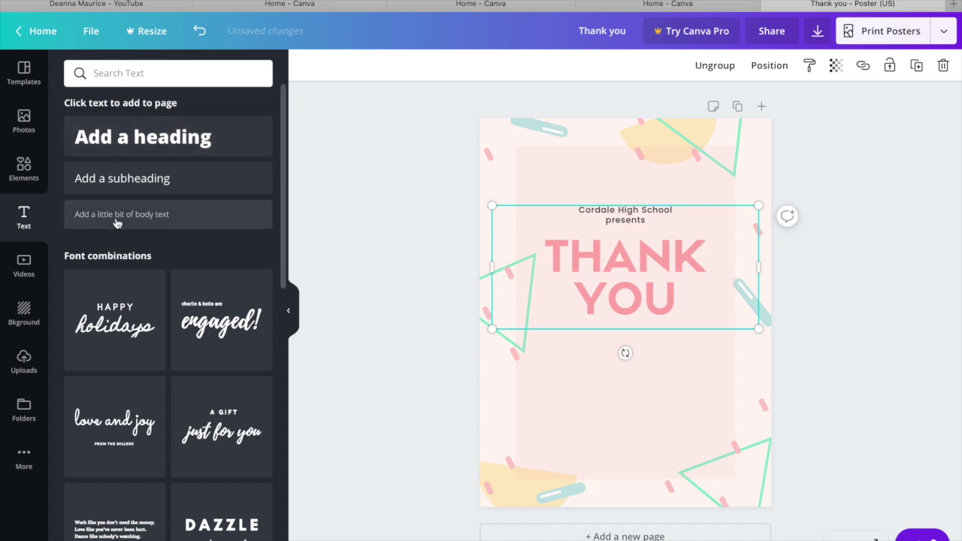
click(110, 193)
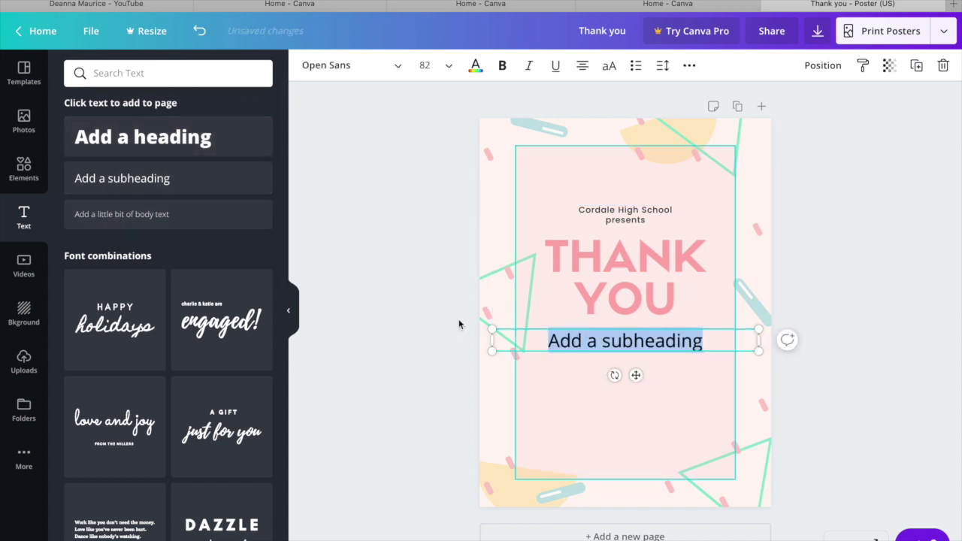
click(105, 215)
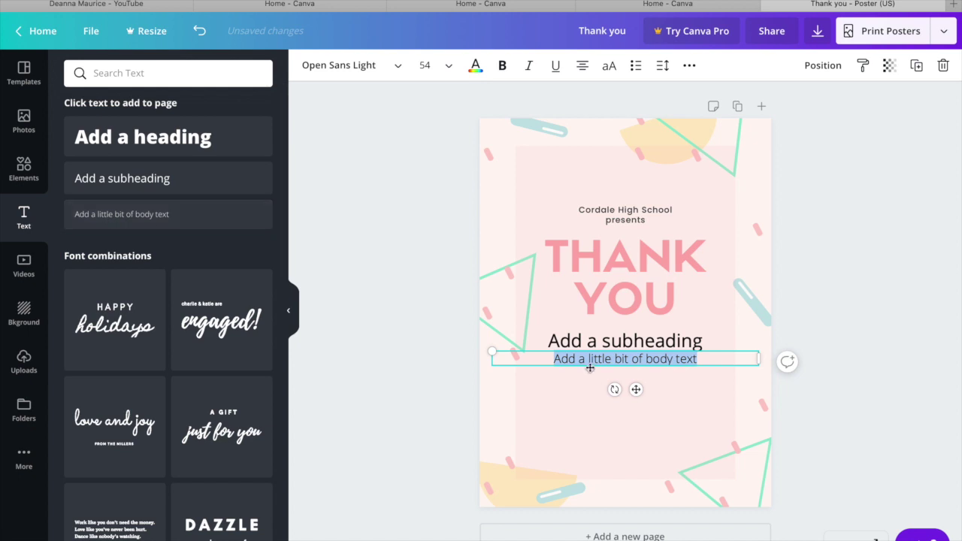
click(592, 343)
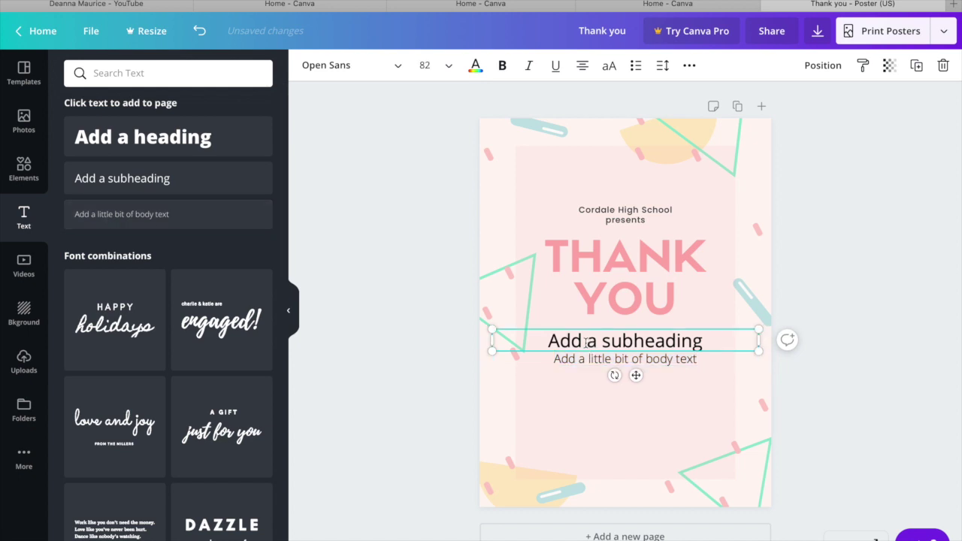
click(564, 434)
click(576, 341)
key(Delete)
Paste the thank-you message and move the title and message up the poster.
key(ctrl+v)
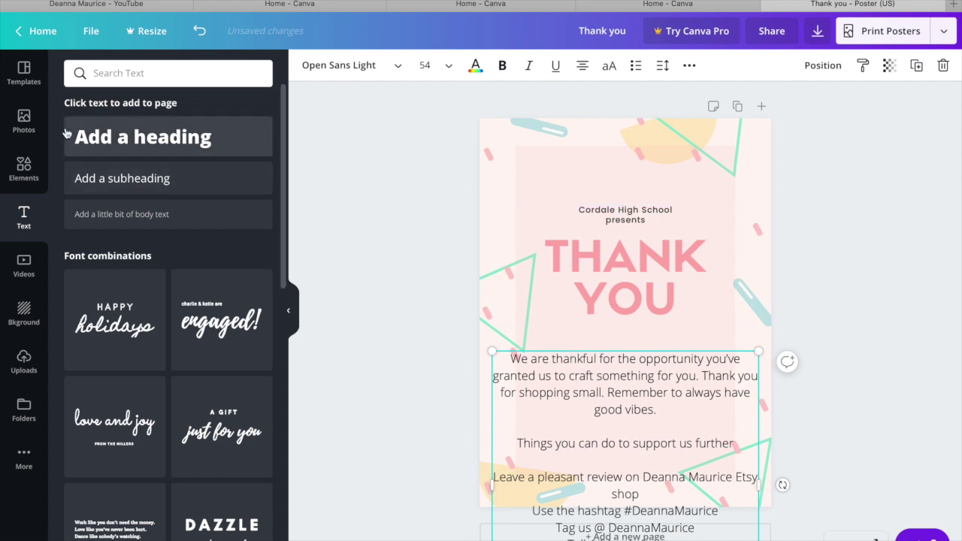
click(451, 244)
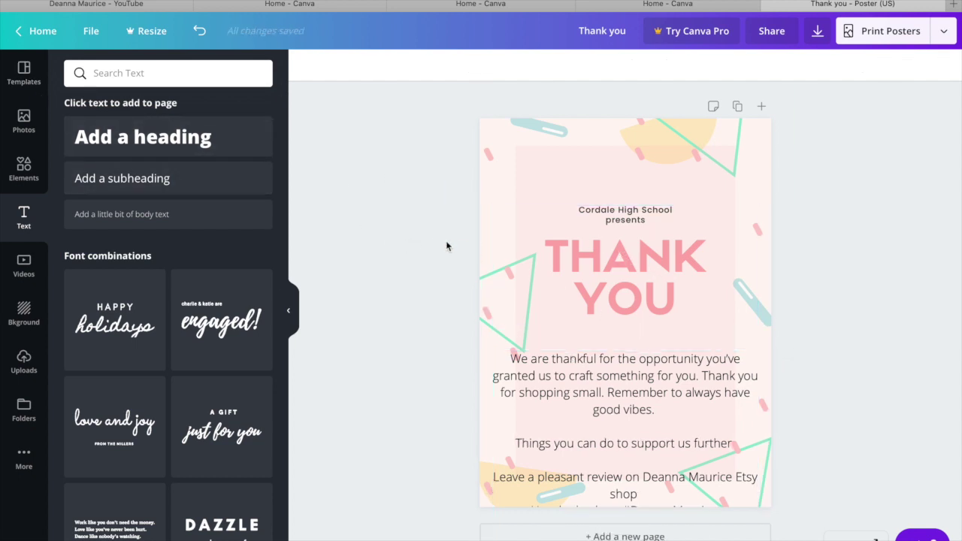
drag(616, 221, 615, 160)
drag(612, 358, 607, 259)
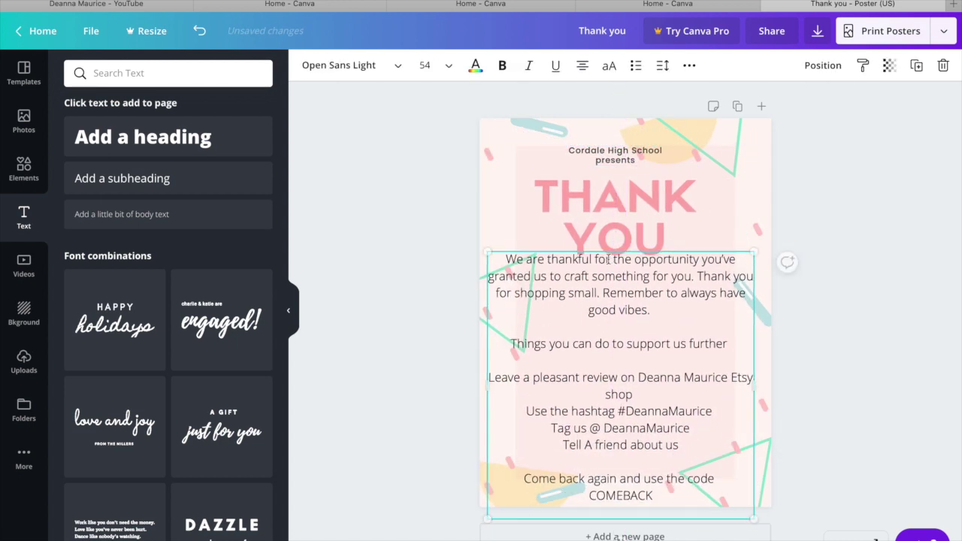
Set the message font size to 21, then enlarge the message box.
click(584, 294)
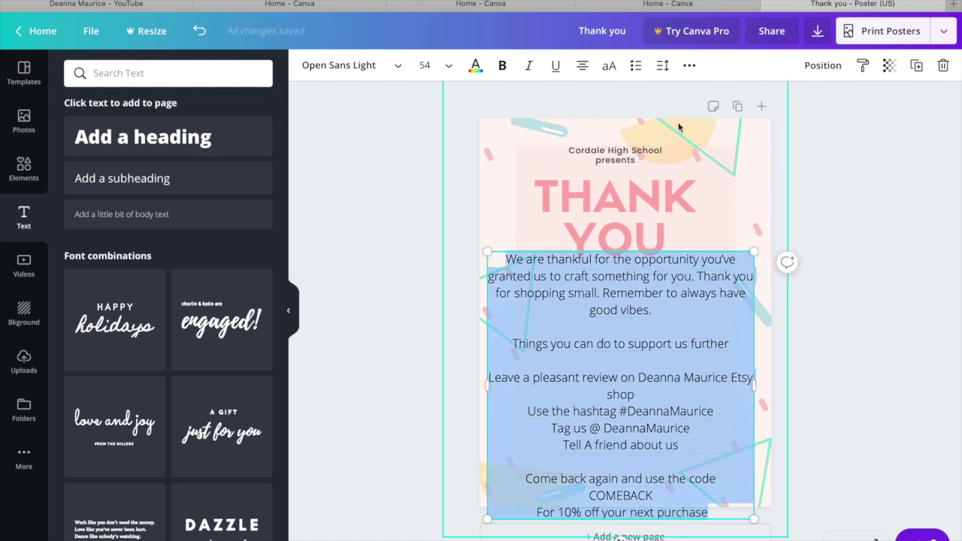
click(447, 66)
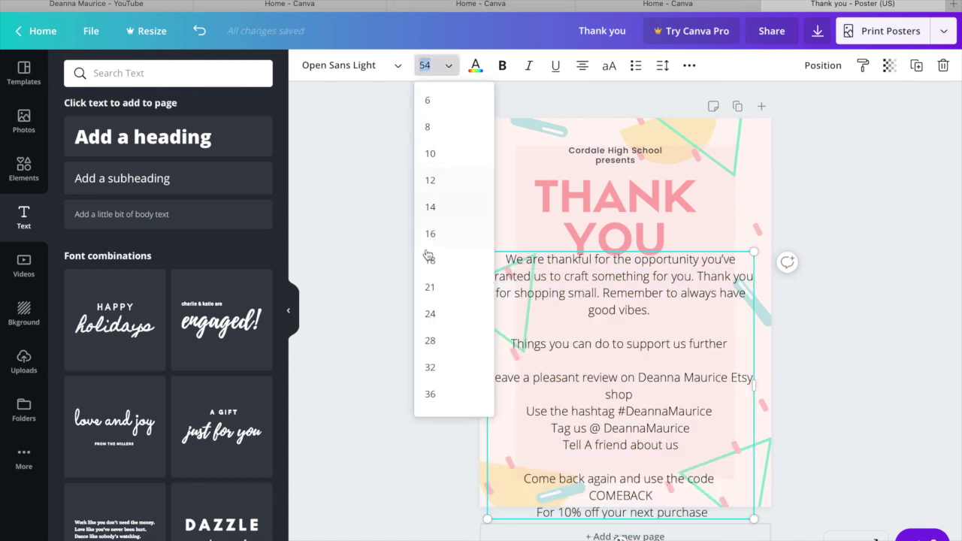
click(432, 289)
click(428, 65)
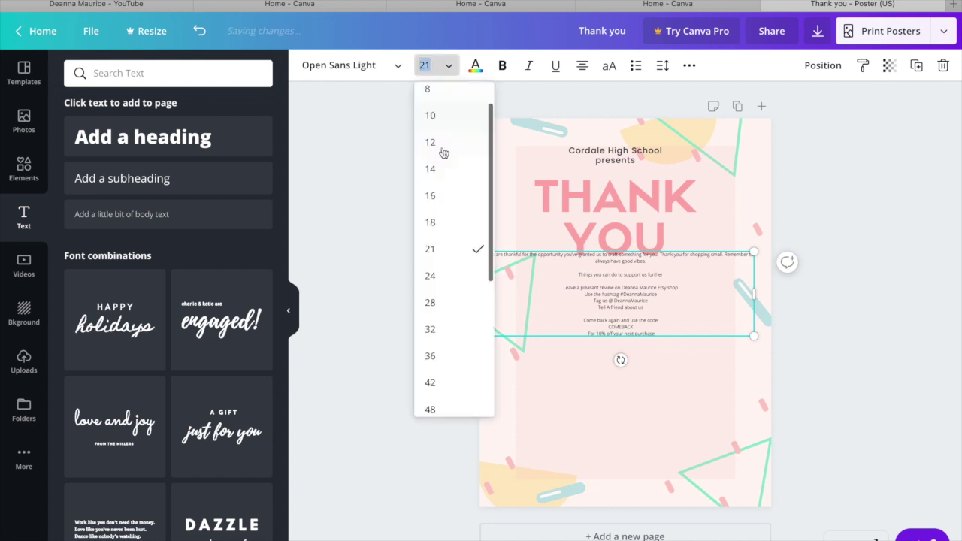
click(432, 411)
drag(754, 462, 715, 442)
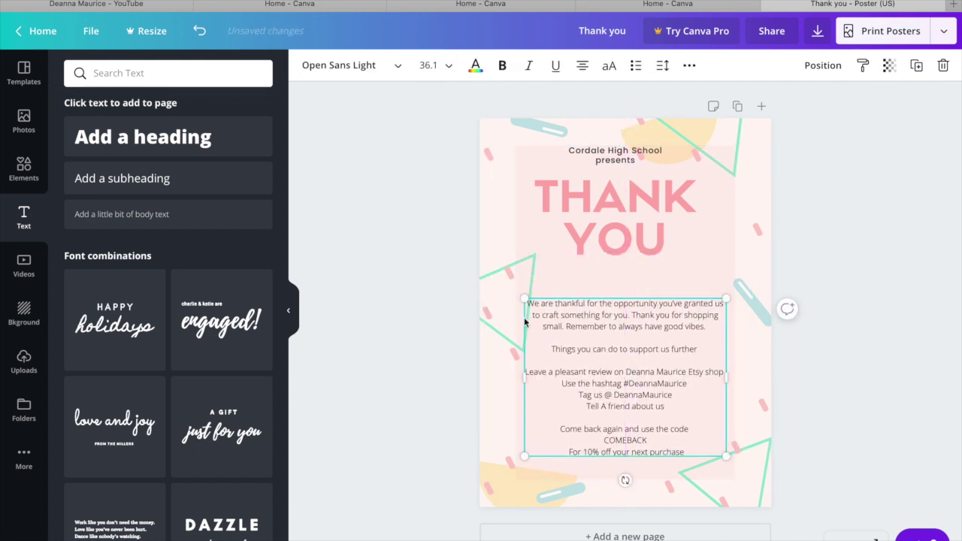
Open Uploads and scroll through the uploaded images.
click(23, 360)
scroll(180, 359, down, 2)
scroll(180, 359, down, 6)
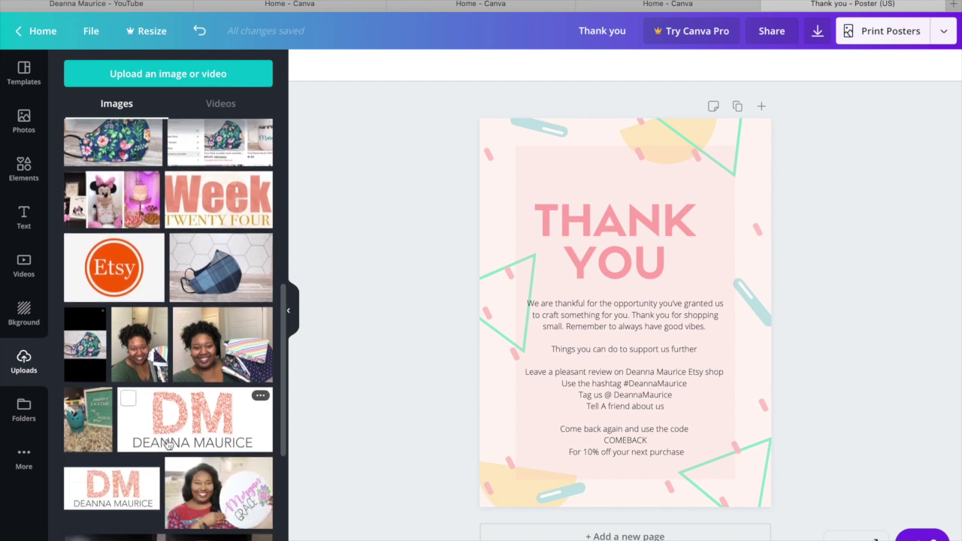
Add the DM logo and centre it at the top above THANK YOU.
click(117, 490)
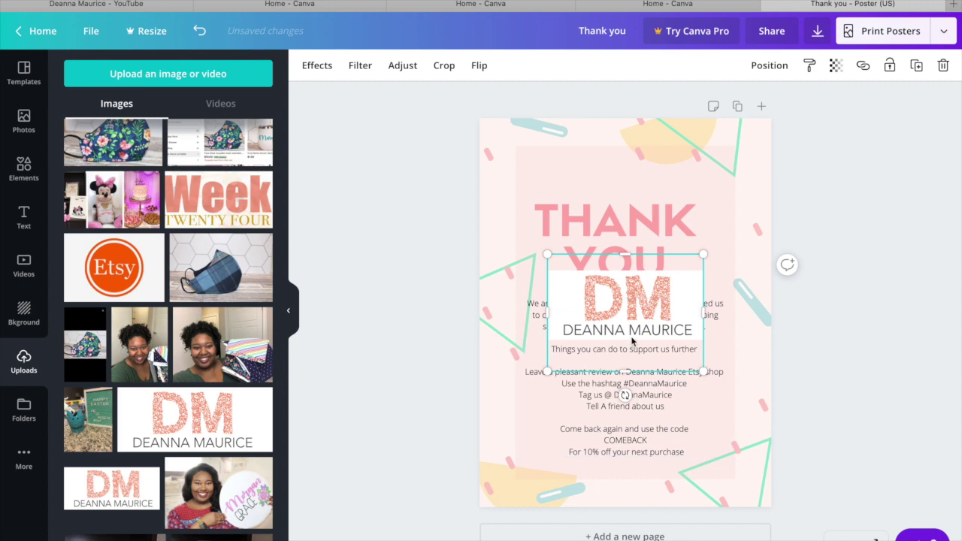
double_click(583, 291)
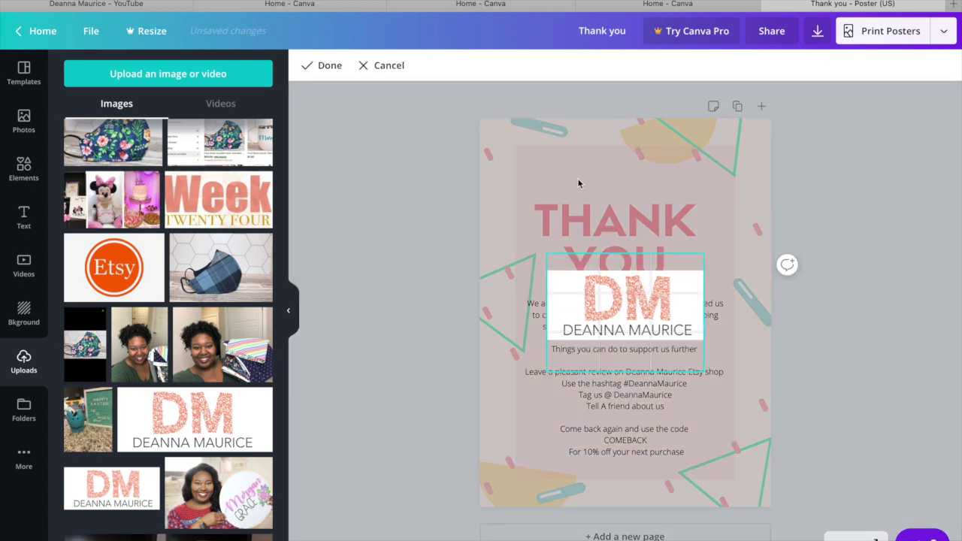
click(563, 304)
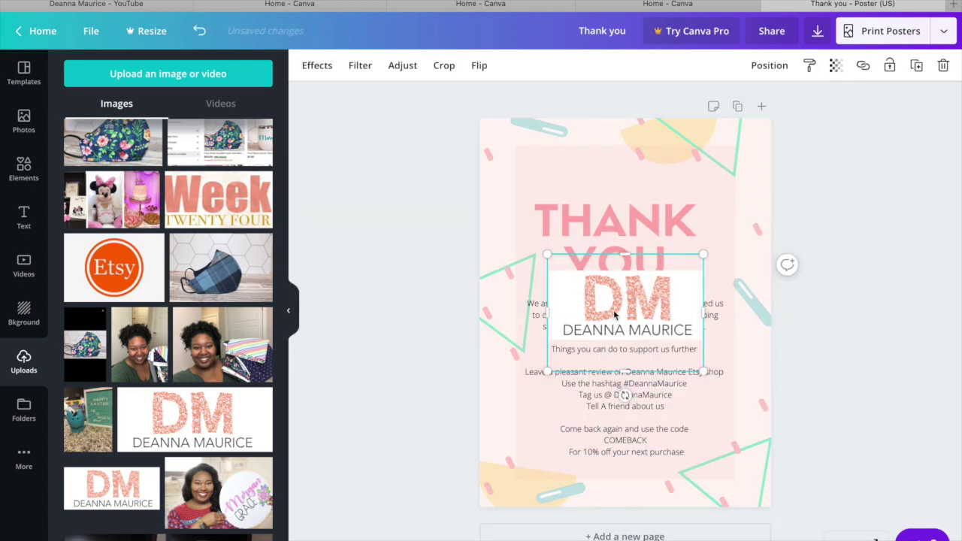
drag(615, 316, 569, 188)
click(324, 67)
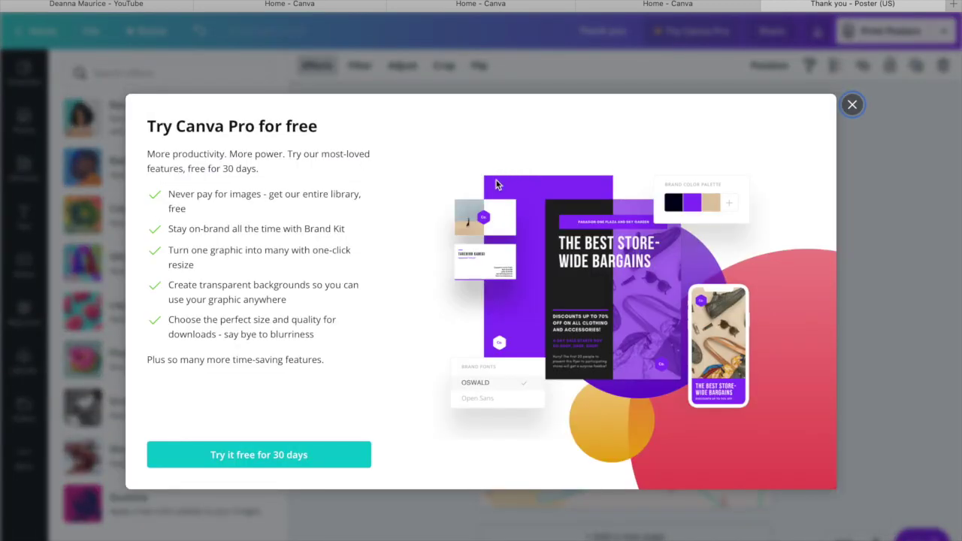
click(853, 105)
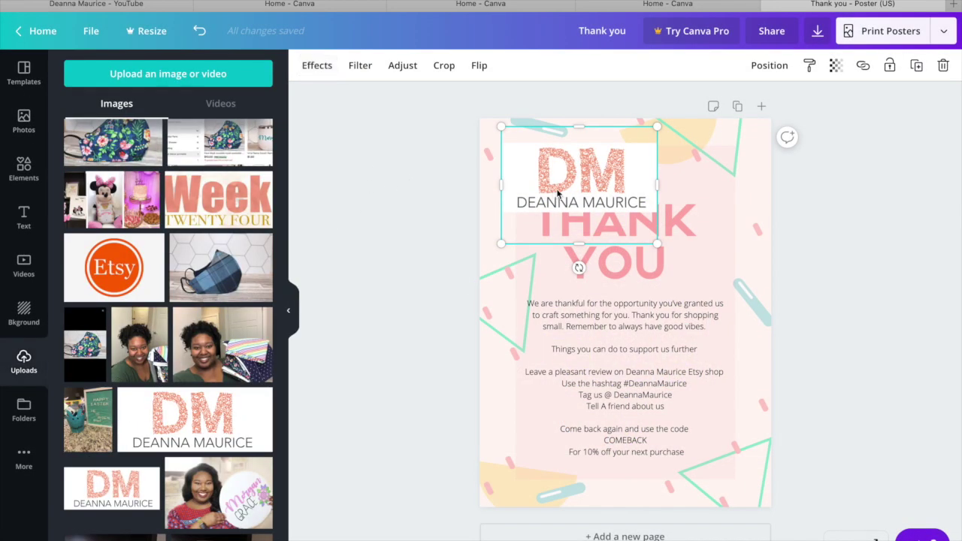
drag(558, 193, 591, 169)
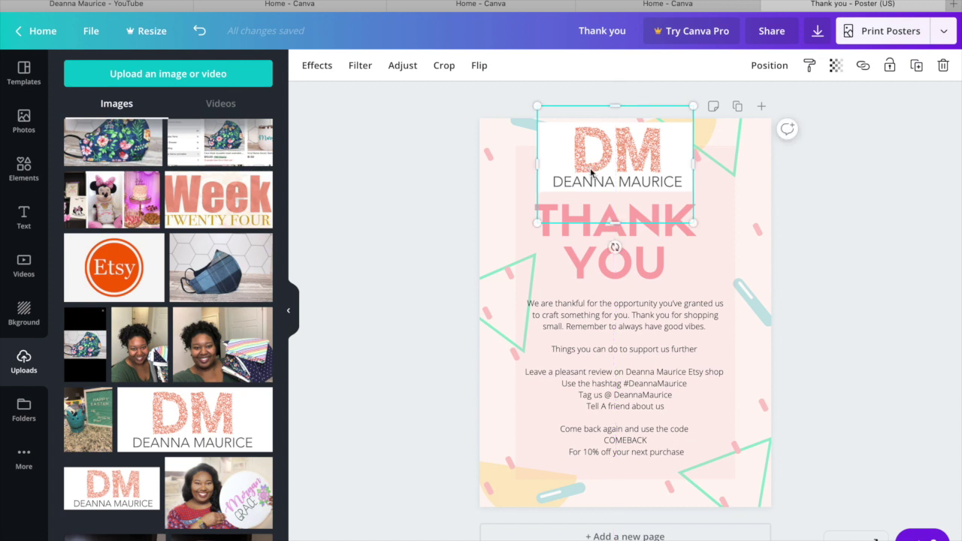
click(810, 334)
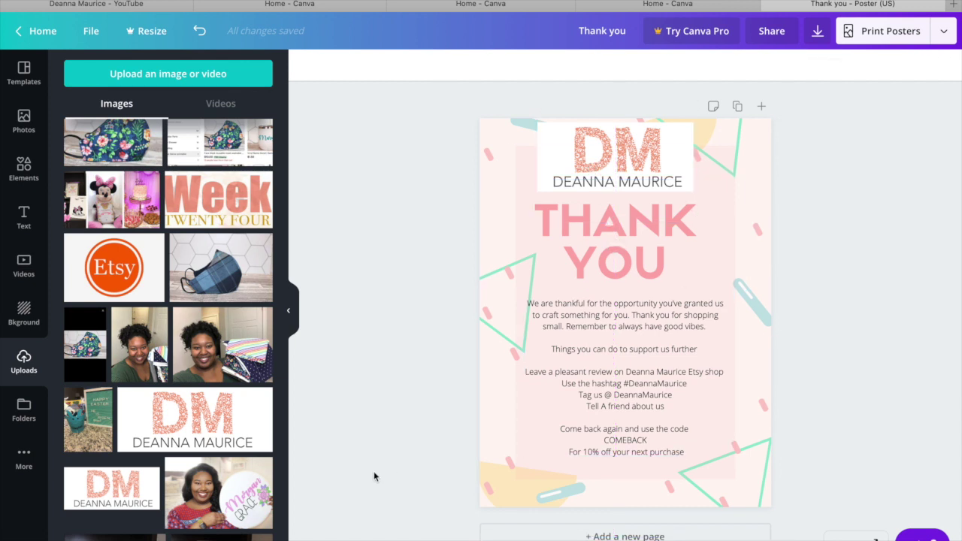
Add the Etsy logo and shrink it near the poster's bottom right.
click(98, 257)
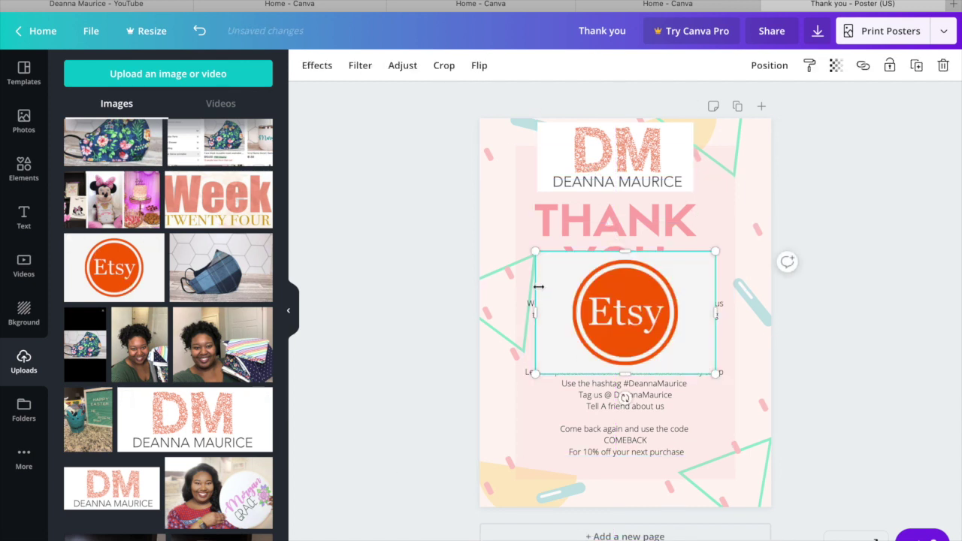
drag(535, 255, 697, 471)
click(852, 462)
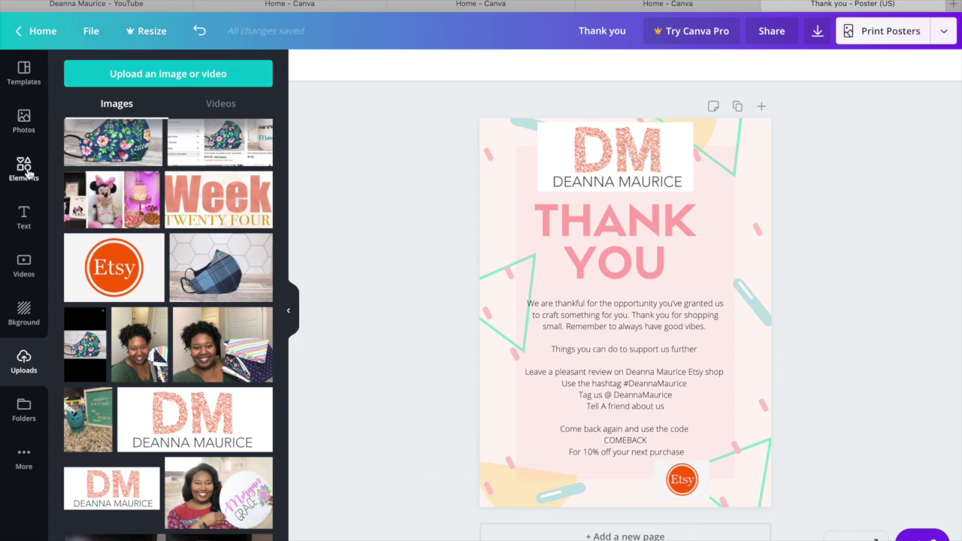
Add a body text box and move it to the poster's bottom-left.
click(23, 217)
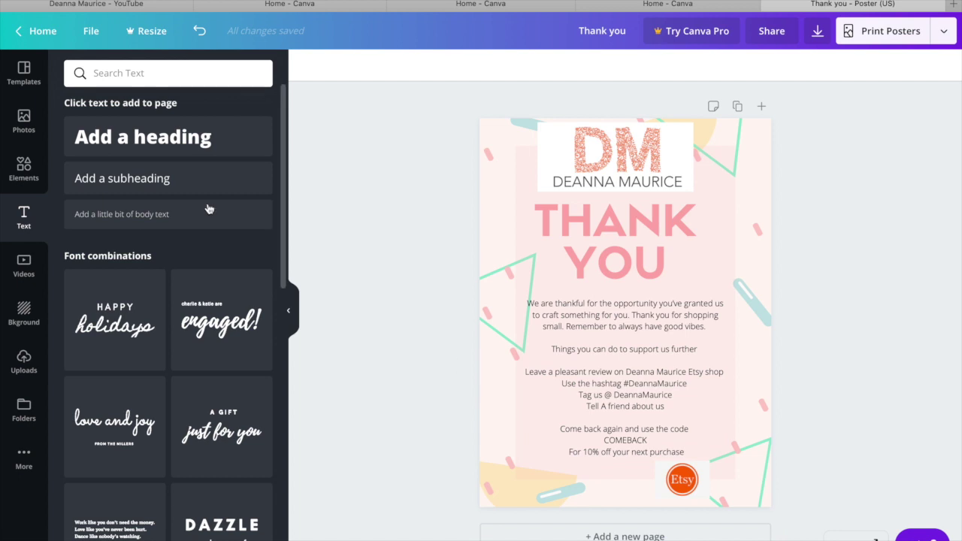
click(165, 214)
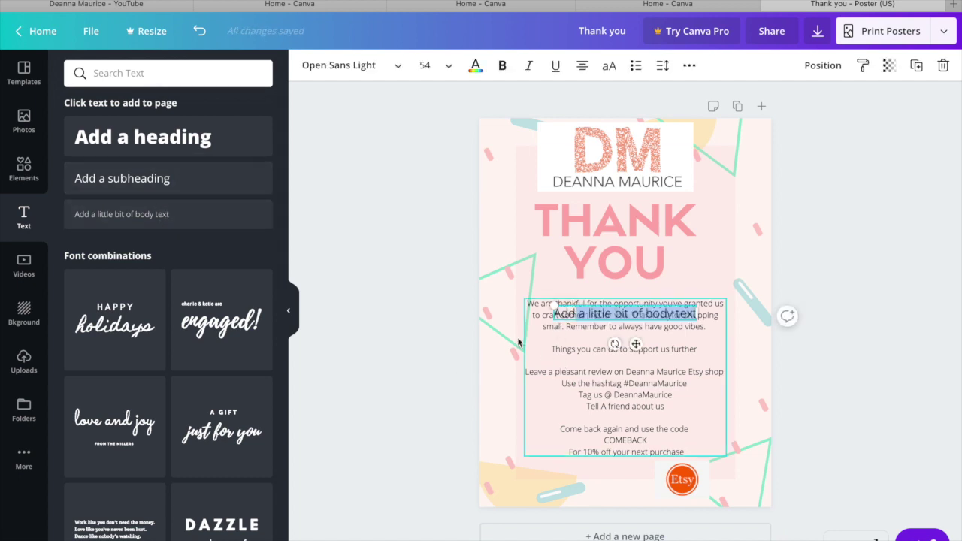
click(422, 312)
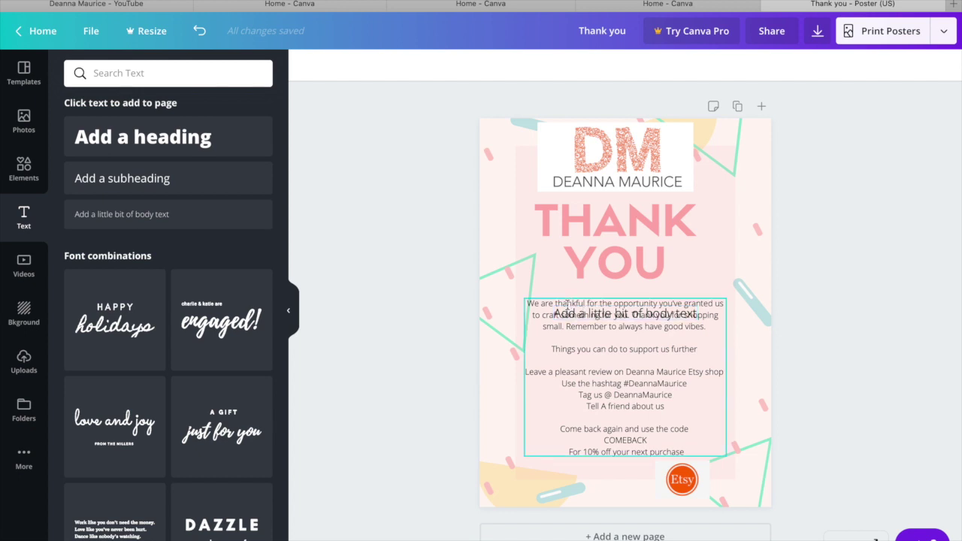
drag(566, 305, 515, 485)
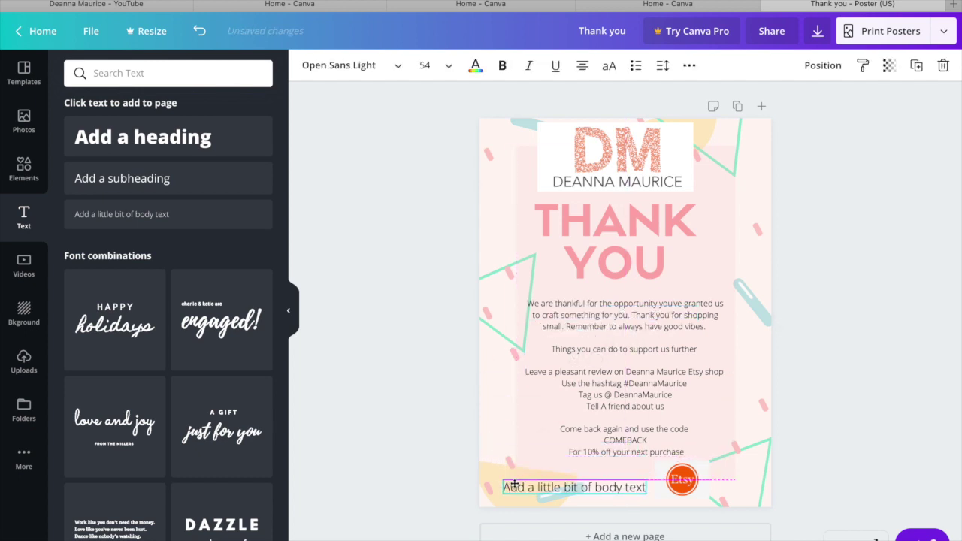
Replace the placeholder with the Etsy shop web address and place the Etsy logo beside it.
double_click(517, 481)
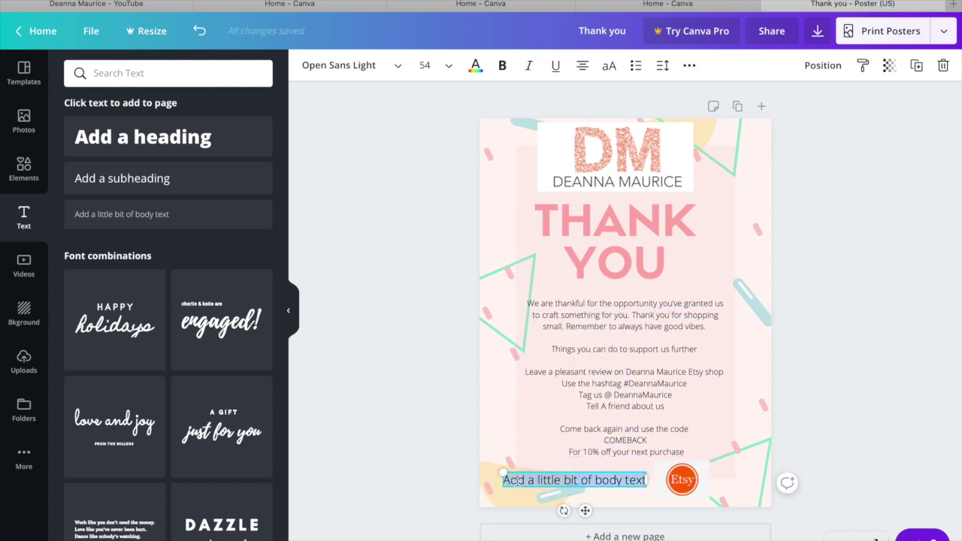
text(deanna)
key(ctrl+a)
text(www.Deannamaurice.com/etsy)
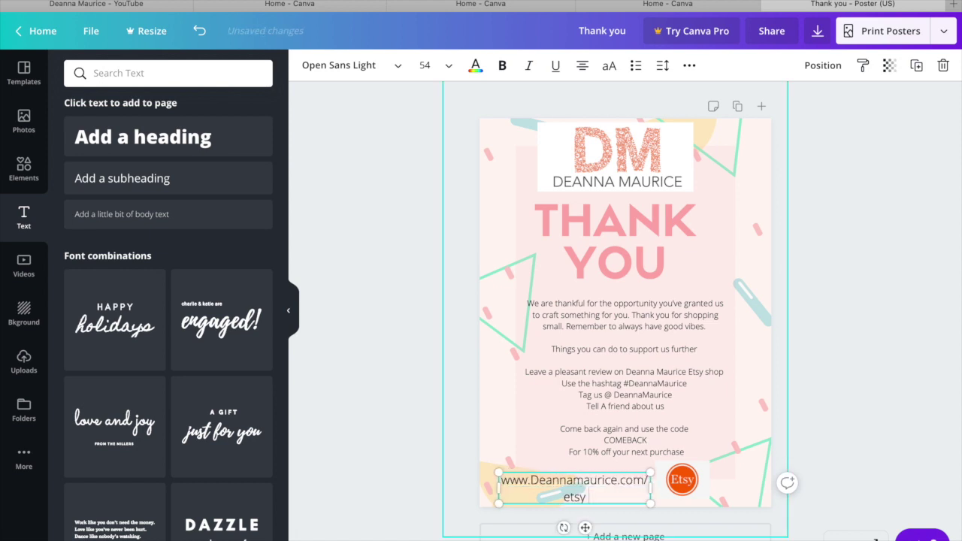
click(699, 477)
drag(699, 476, 737, 473)
click(624, 376)
Enlarge COMEBACK to size 48 and try teal, orange, red and pink text colours.
click(425, 65)
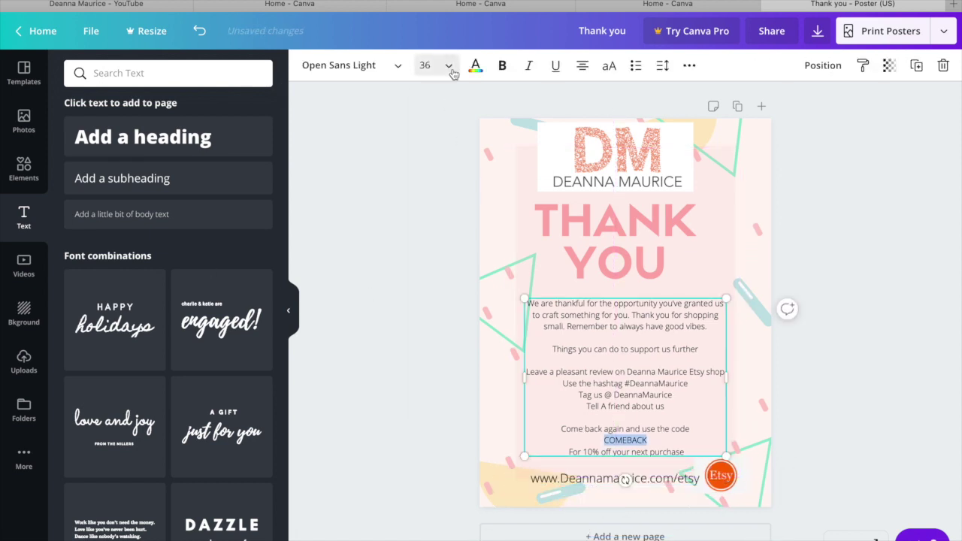
click(430, 304)
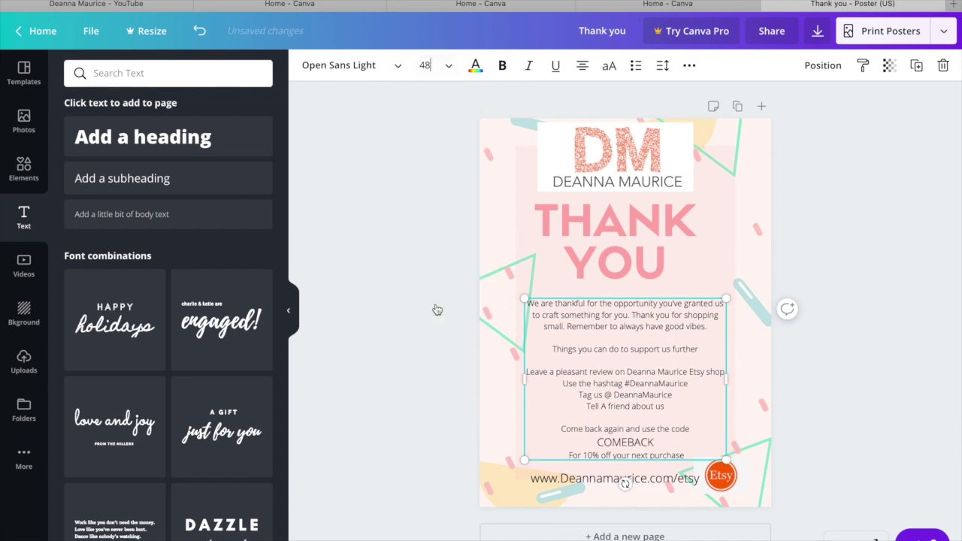
click(475, 65)
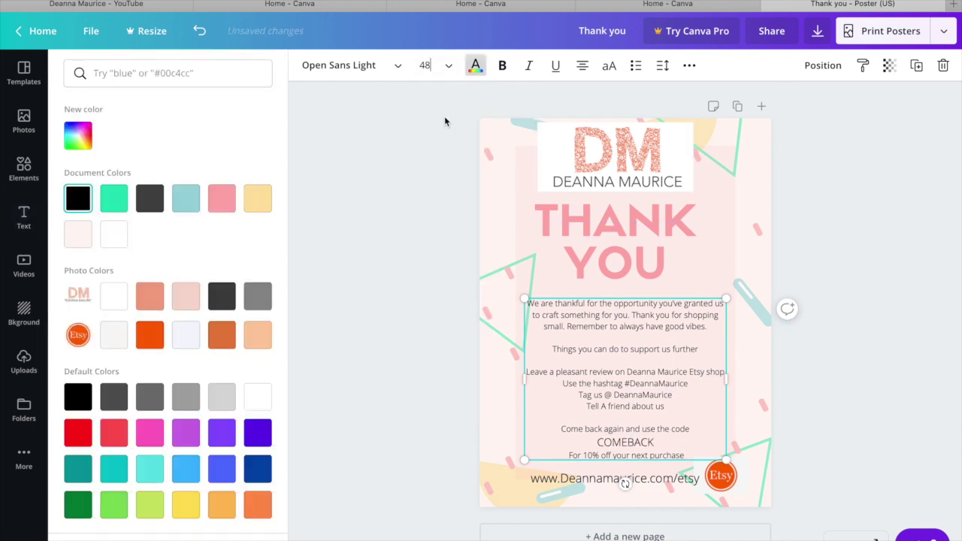
click(114, 200)
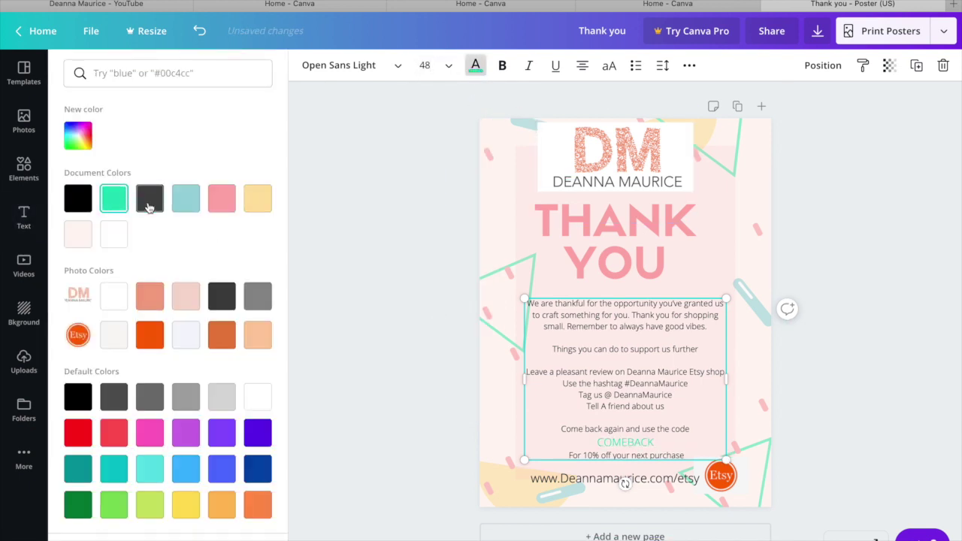
click(154, 202)
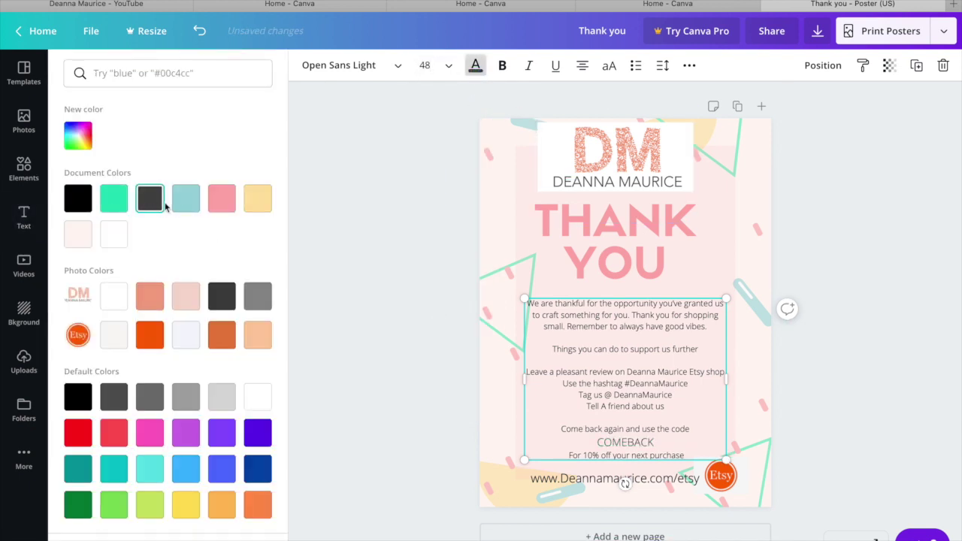
click(151, 340)
click(87, 439)
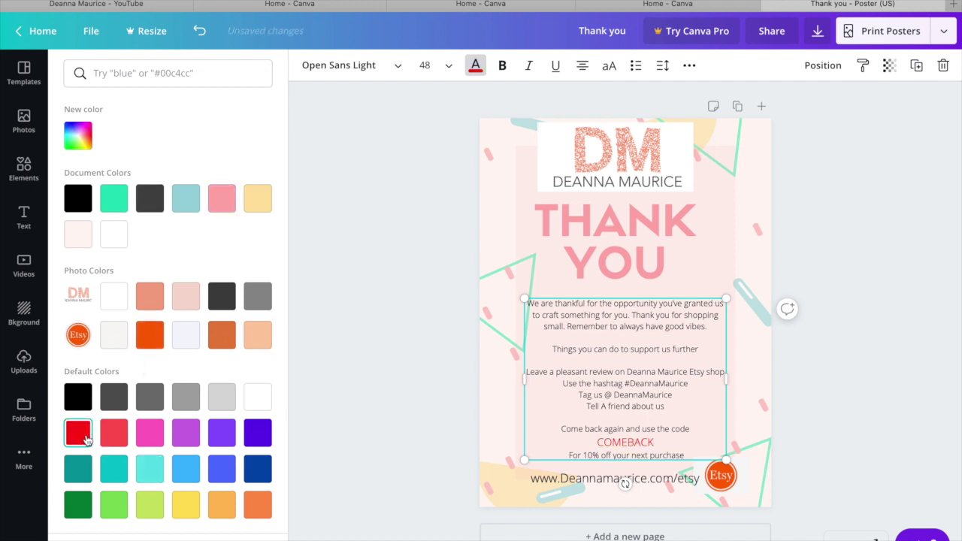
click(147, 439)
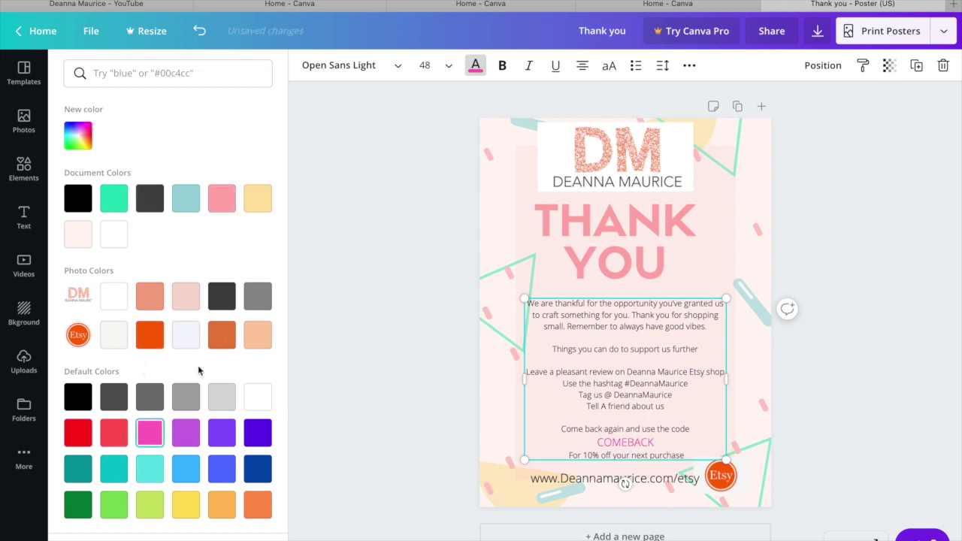
click(151, 200)
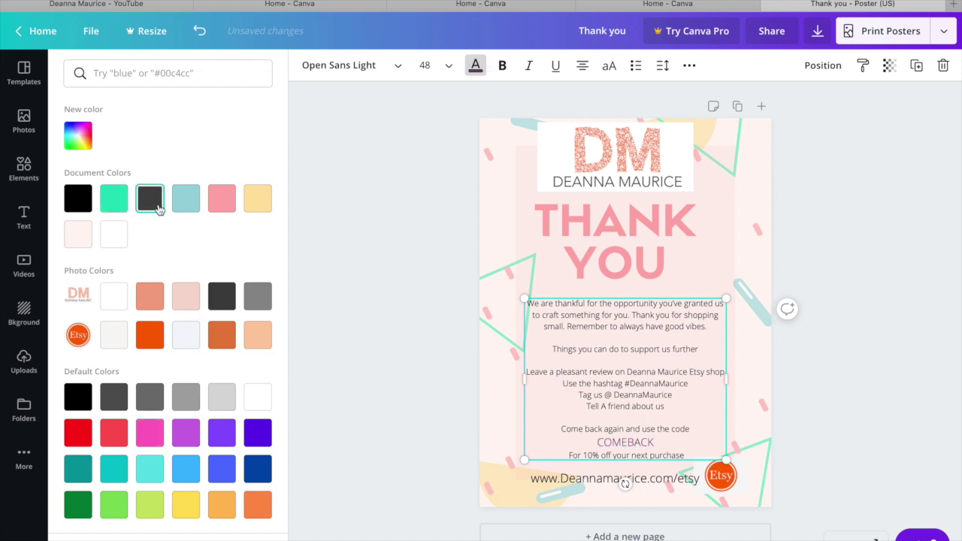
Make the COMEBACK code bold and orange.
click(500, 65)
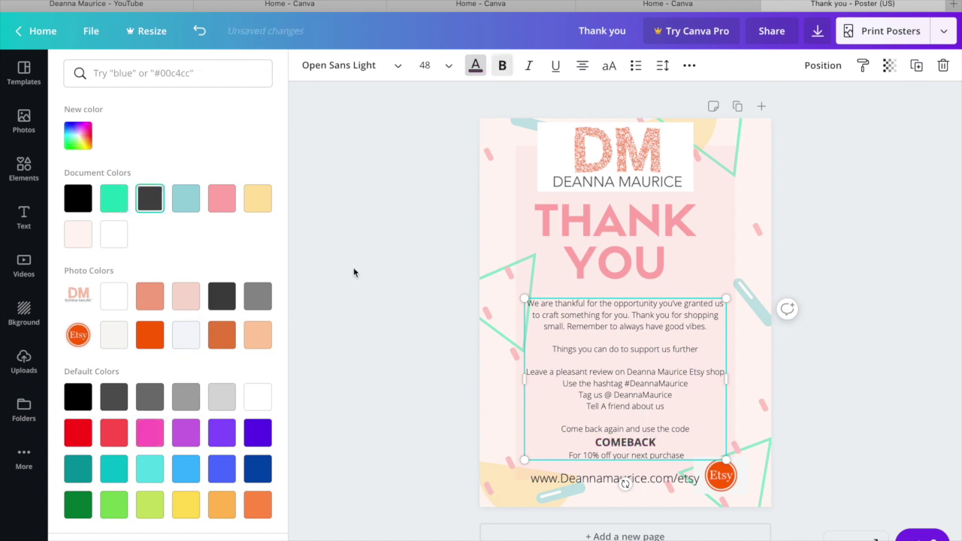
click(112, 207)
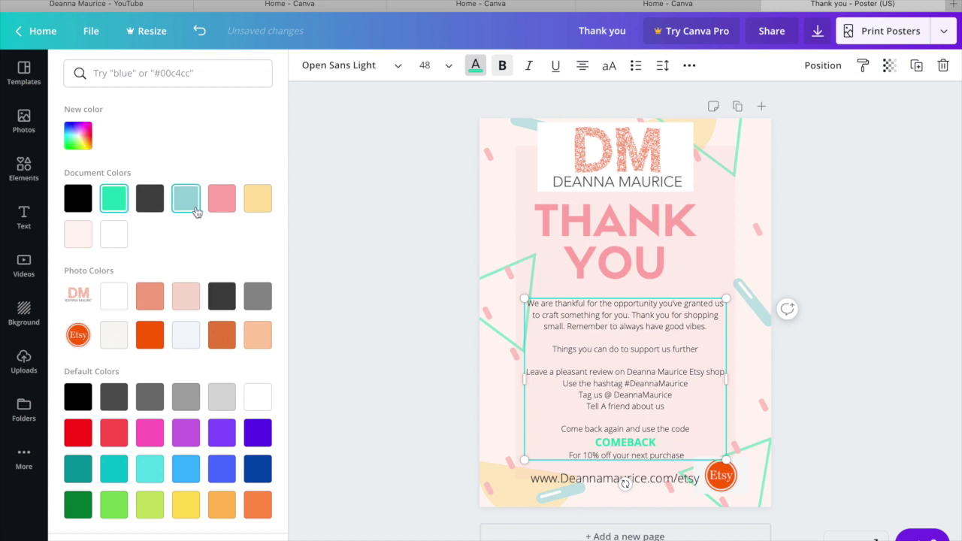
click(153, 338)
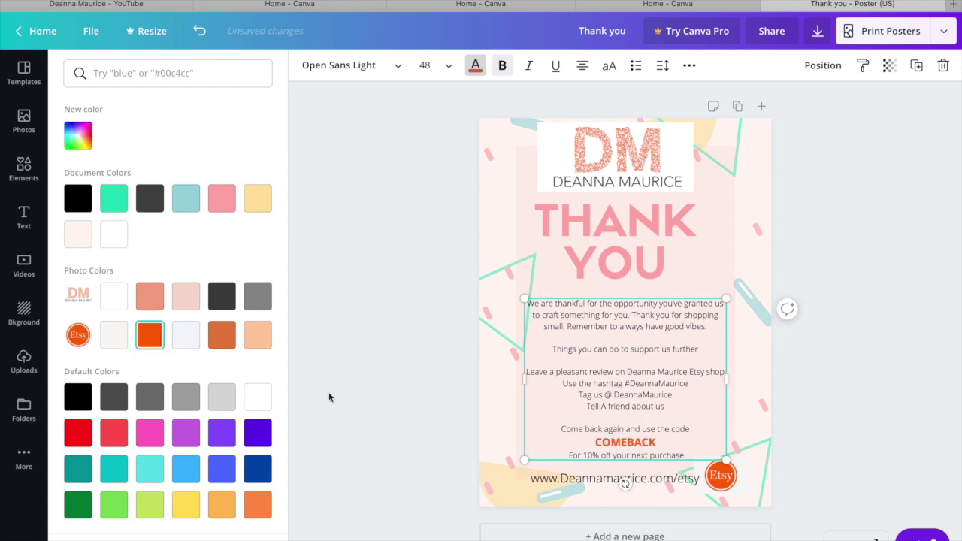
click(369, 374)
click(414, 410)
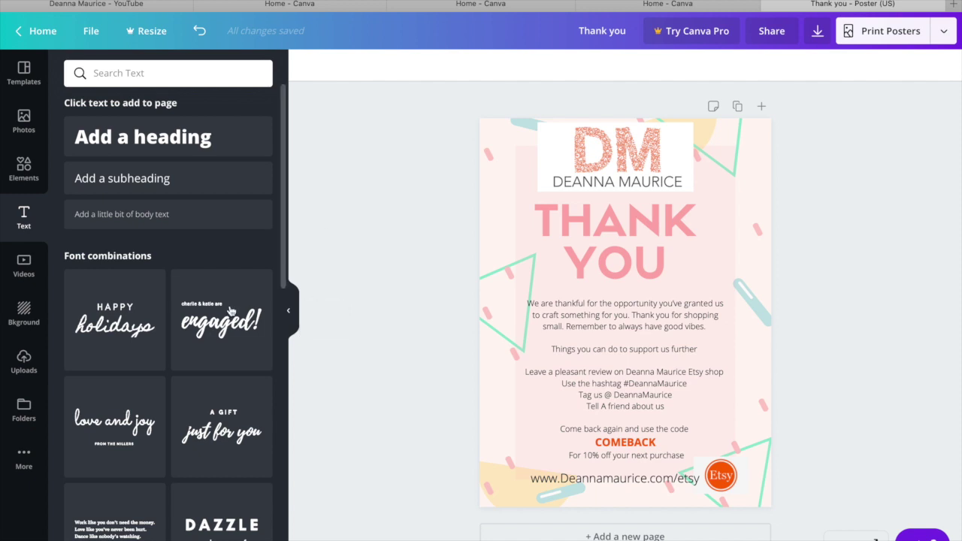
Download the thank-you poster as a JPG instead of PDF Print, at 1728 × 2304 px and 80% quality.
click(940, 30)
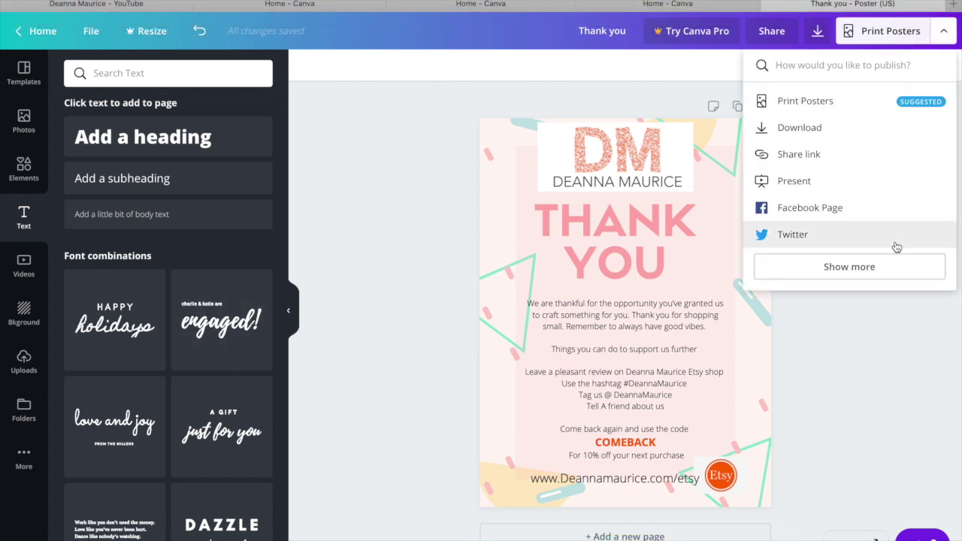
click(817, 43)
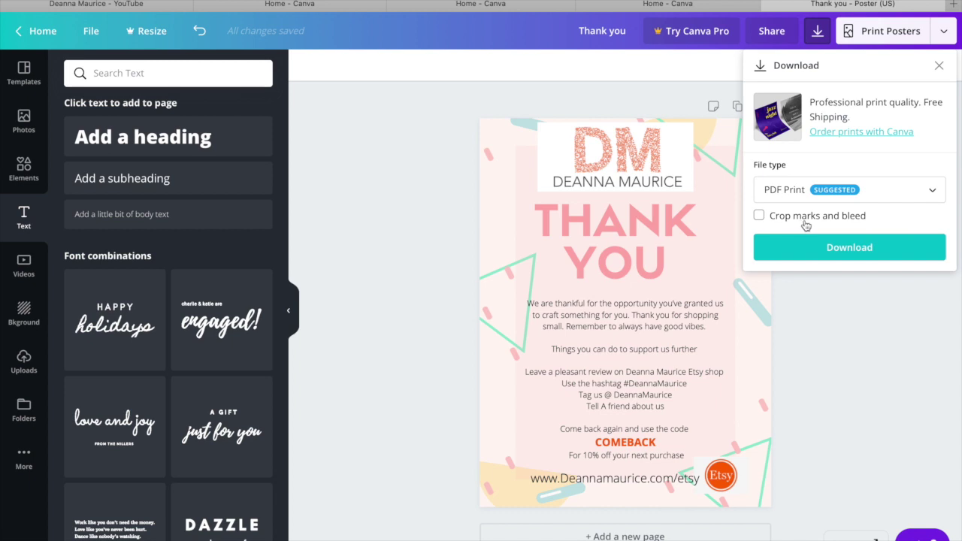
click(932, 193)
scroll(803, 128, up, 1)
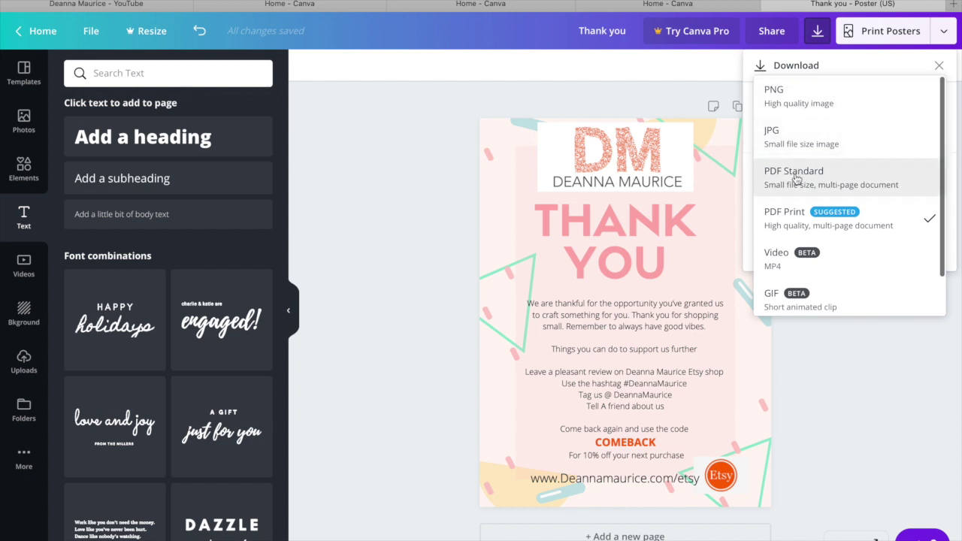
scroll(803, 277, down, 1)
scroll(796, 225, up, 1)
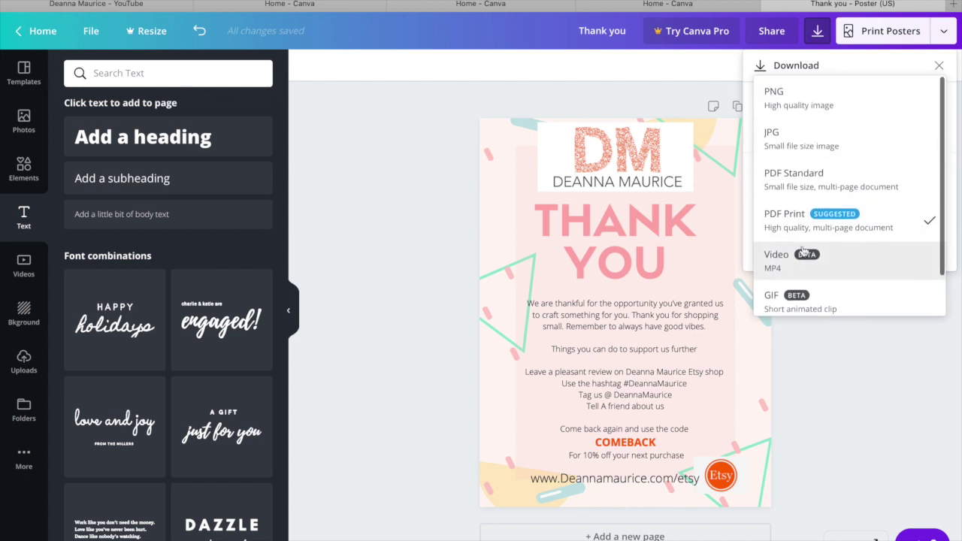
click(782, 124)
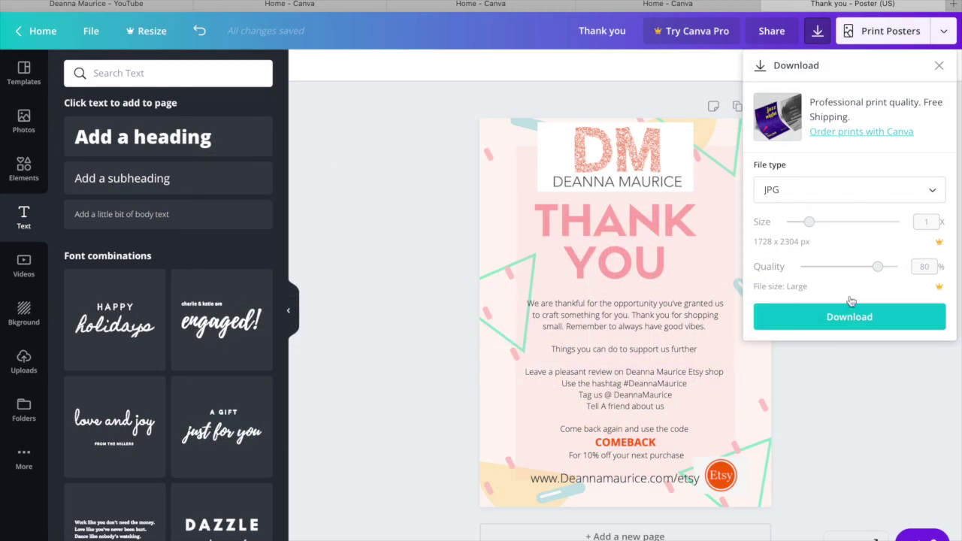
click(844, 331)
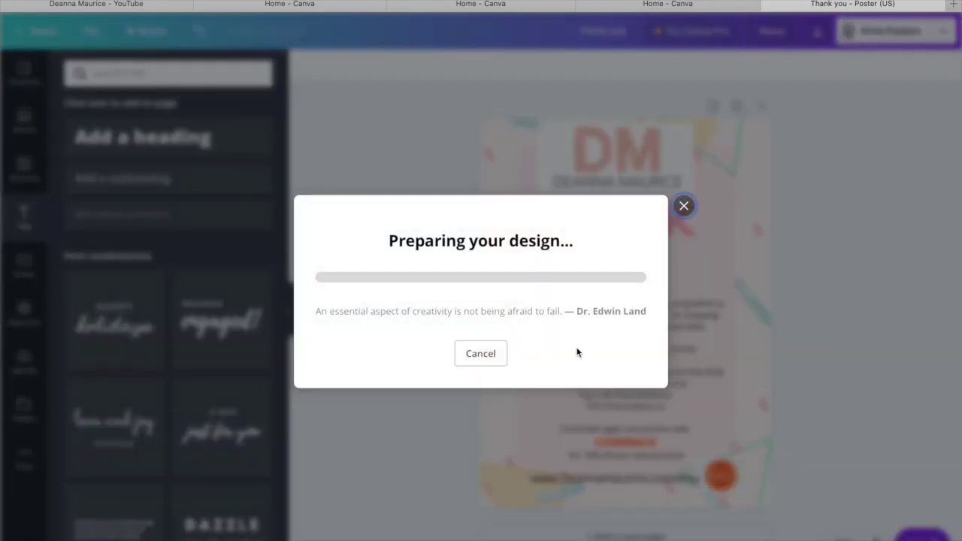